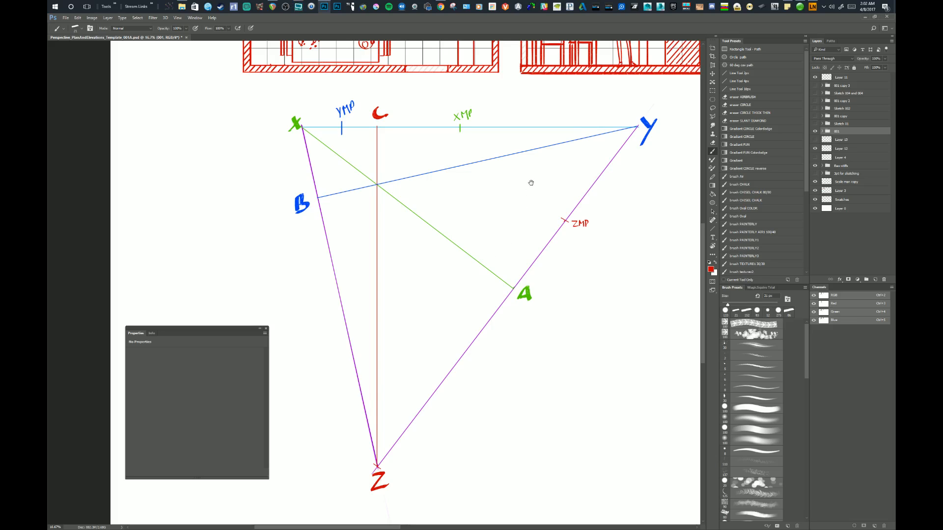
Close the floating Properties panel that covers part of the drawing.
{"action": "left_click_drag", "start_coordinate": [531, 183], "coordinate": [494, 225]}
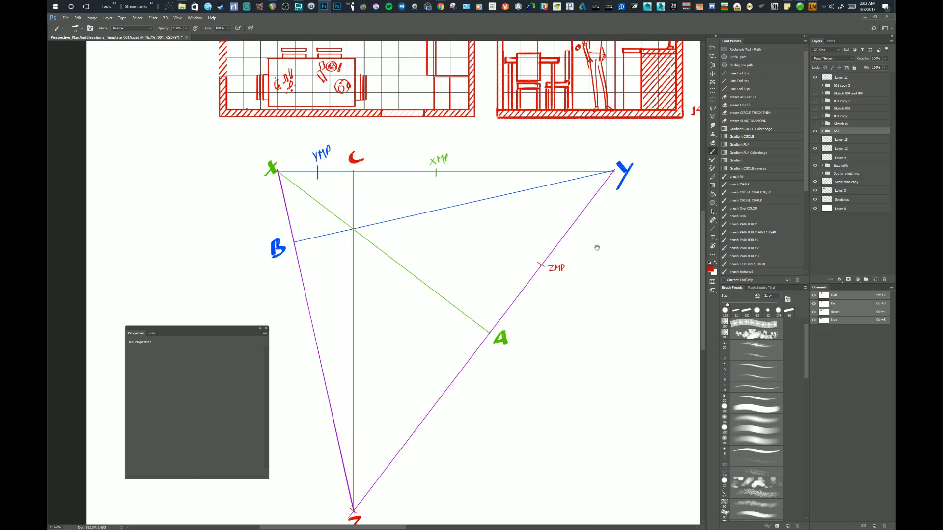
{"action": "mouse_move", "coordinate": [597, 248]}
{"action": "left_mouse_down"}
{"action": "mouse_move", "coordinate": [596, 311]}
{"action": "mouse_move", "coordinate": [561, 375]}
{"action": "left_mouse_up"}
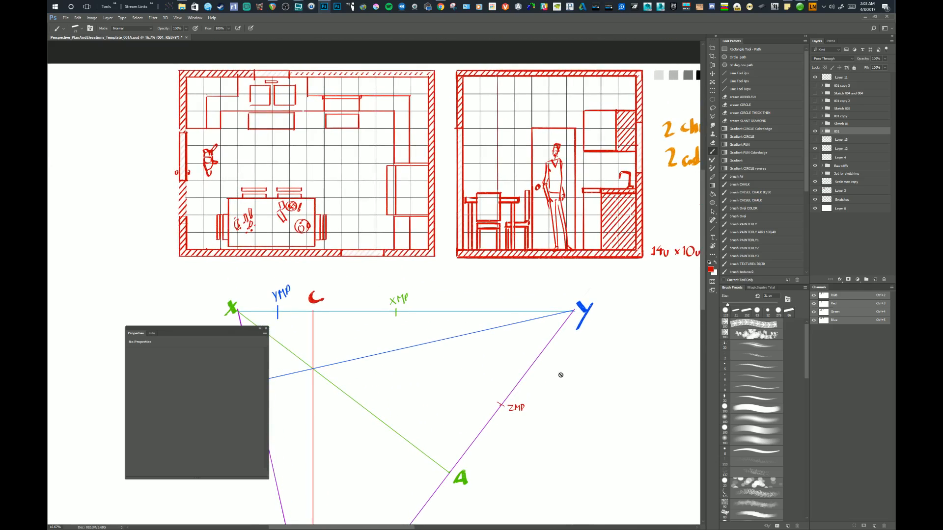
{"action": "left_click", "coordinate": [266, 328]}
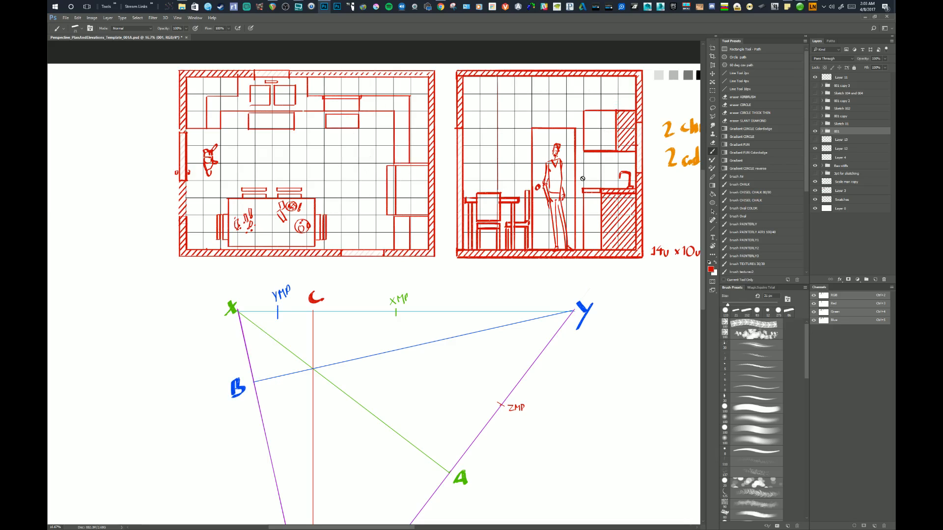
Examine the room's floor plan and elevation, the eye-level notes and the perspective triangle with its measuring points.
{"action": "left_click_drag", "start_coordinate": [582, 226], "coordinate": [557, 219]}
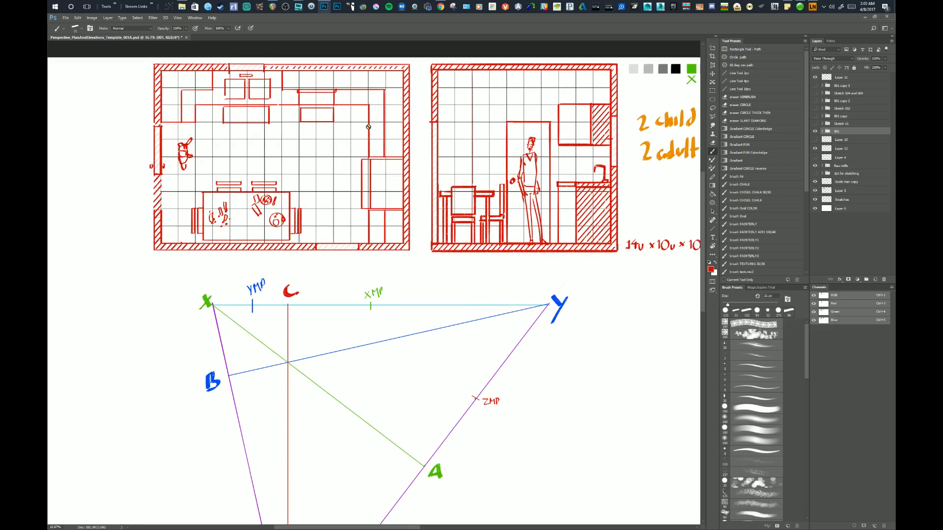
{"action": "mouse_move", "coordinate": [516, 217]}
{"action": "left_mouse_down"}
{"action": "mouse_move", "coordinate": [504, 211]}
{"action": "mouse_move", "coordinate": [509, 226]}
{"action": "left_mouse_up"}
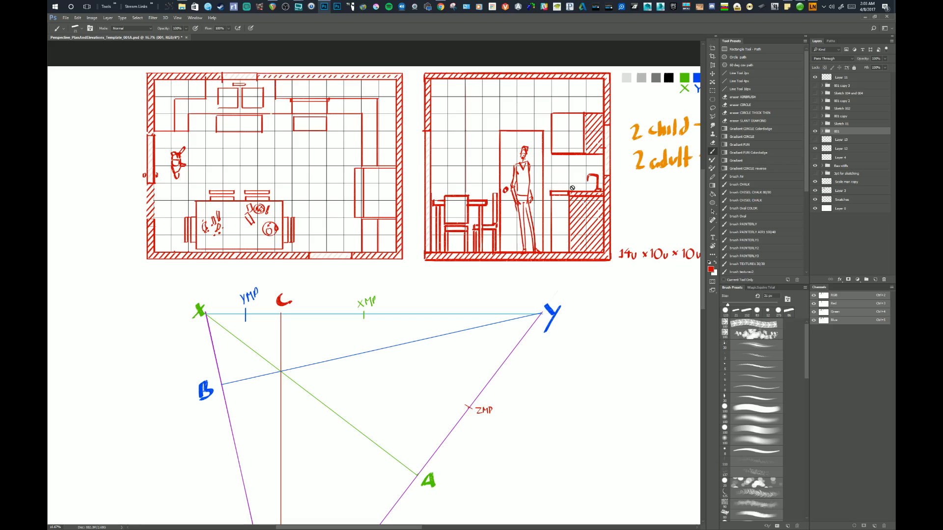
{"action": "left_click_drag", "start_coordinate": [560, 186], "coordinate": [499, 191]}
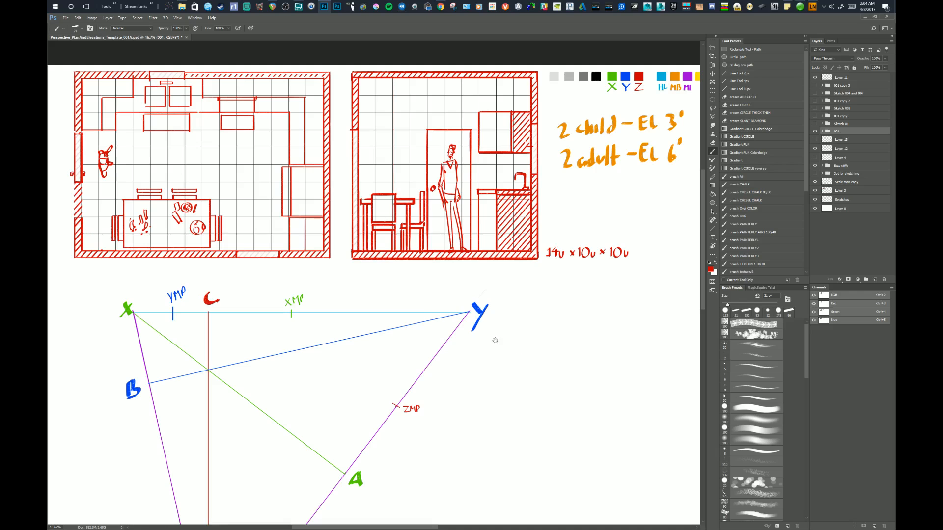
{"action": "mouse_move", "coordinate": [541, 358]}
{"action": "left_mouse_down"}
{"action": "mouse_move", "coordinate": [561, 275]}
{"action": "mouse_move", "coordinate": [600, 237]}
{"action": "mouse_move", "coordinate": [621, 194]}
{"action": "mouse_move", "coordinate": [570, 237]}
{"action": "left_mouse_up"}
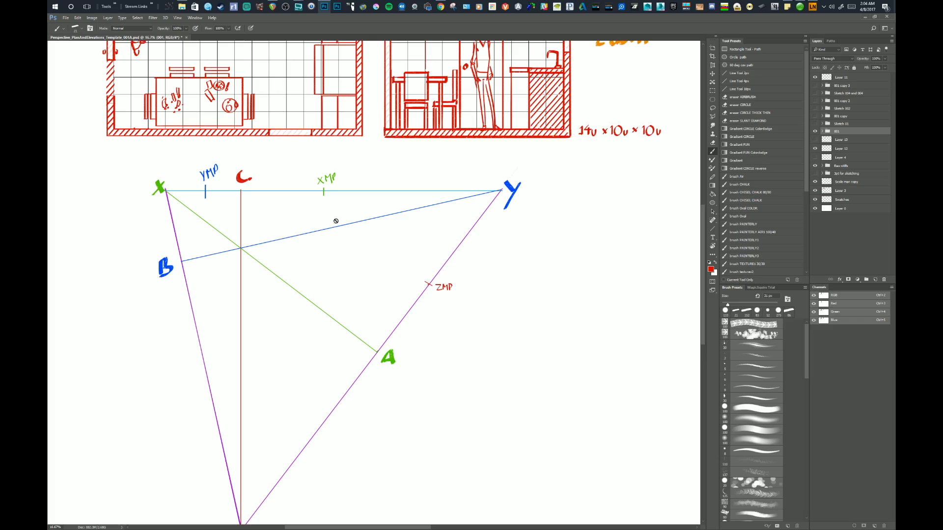
{"action": "left_click_drag", "start_coordinate": [295, 222], "coordinate": [317, 257]}
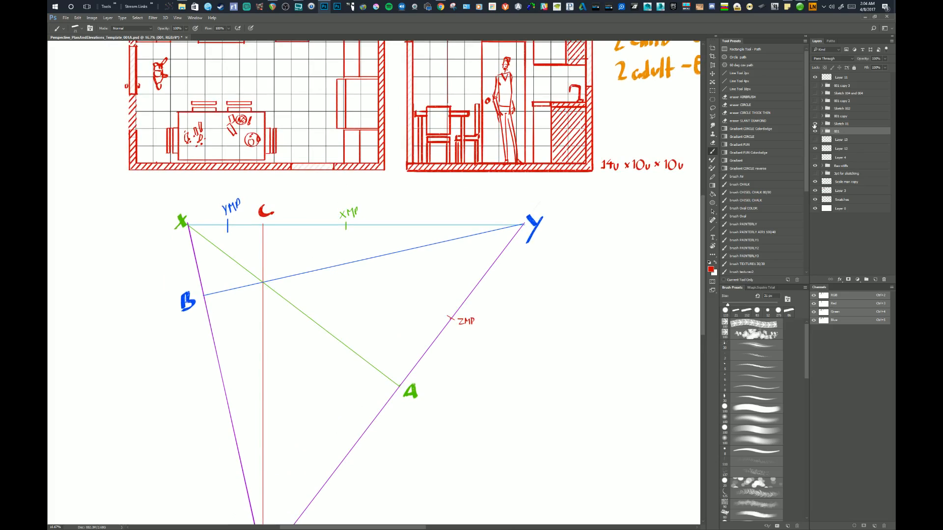
Show the hidden red kitchen sketch on Layer 8 and lower its opacity until it is only a faint guide.
{"action": "left_click", "coordinate": [822, 123]}
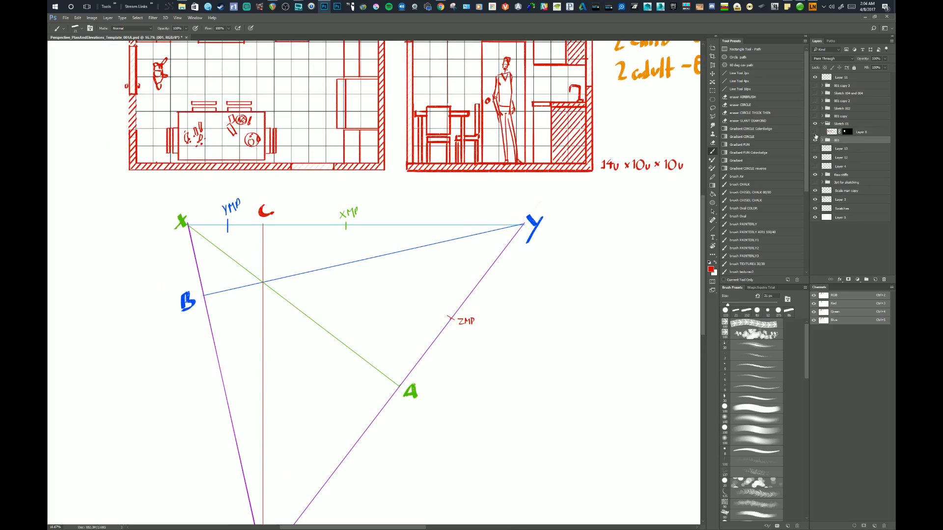
{"action": "left_click", "coordinate": [815, 132]}
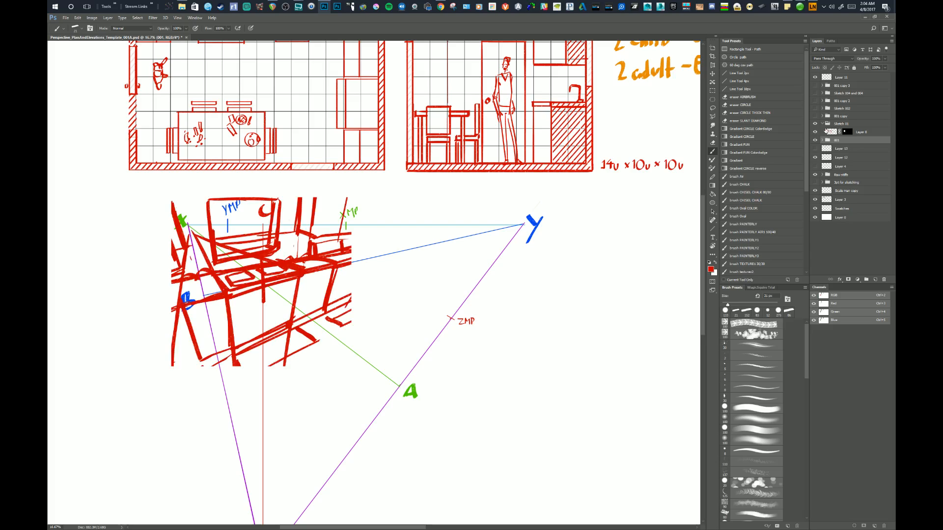
{"action": "left_click", "coordinate": [830, 131]}
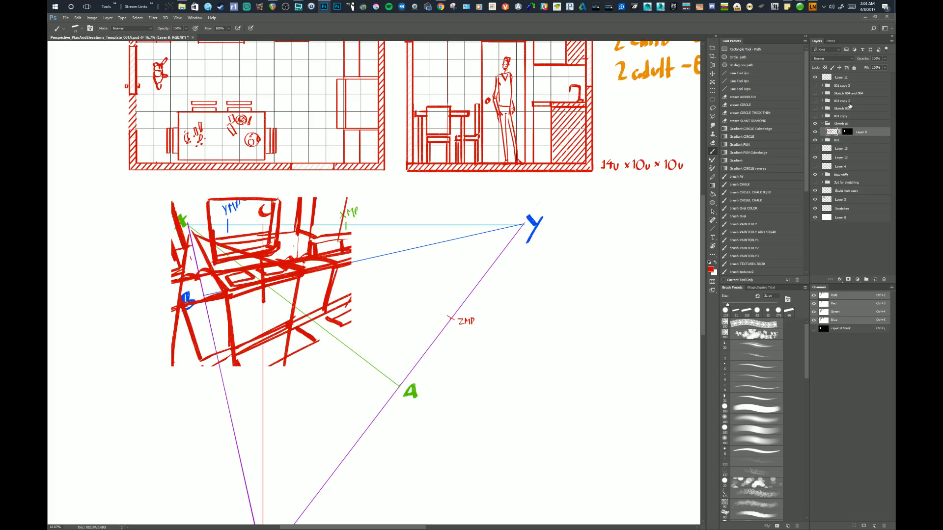
{"action": "left_click", "coordinate": [885, 58]}
{"action": "left_click_drag", "start_coordinate": [884, 66], "coordinate": [859, 69]}
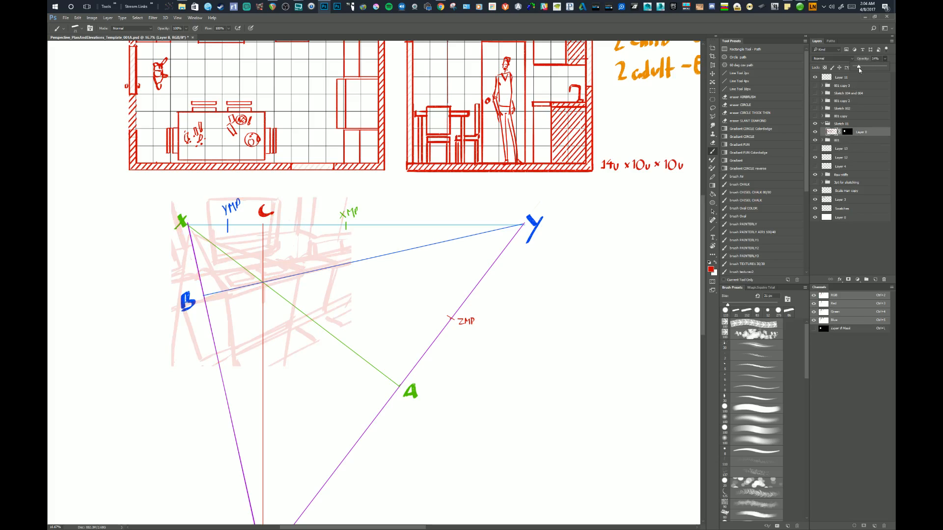
Expand the 001 group and show its circle layer around the intersection of the perspective lines.
{"action": "left_click", "coordinate": [825, 141]}
{"action": "left_click", "coordinate": [823, 141]}
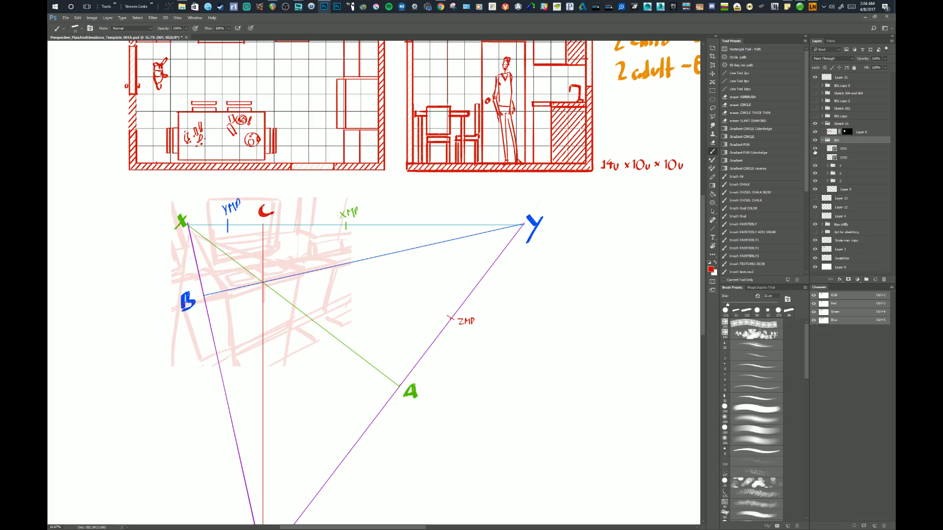
{"action": "left_click", "coordinate": [814, 149]}
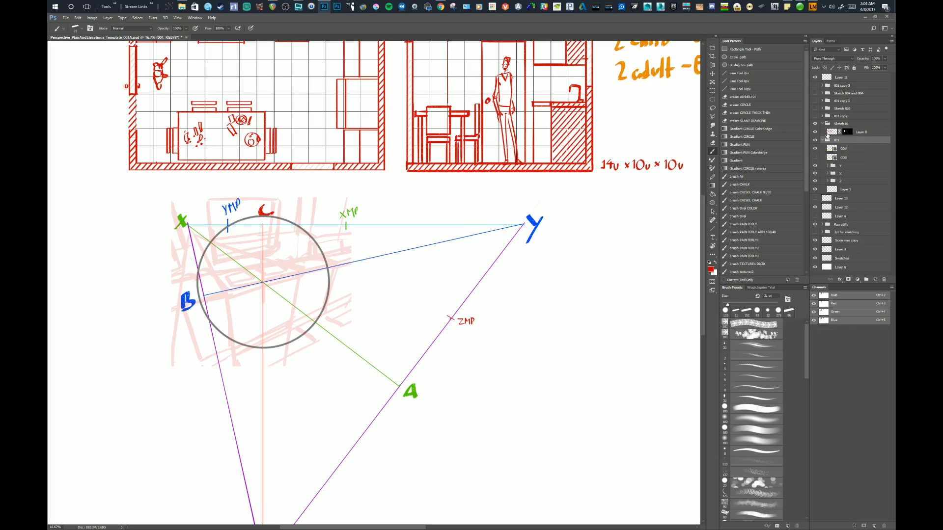
Add two new empty layers above the faint sketch on Layer 8.
{"action": "left_click", "coordinate": [829, 133]}
{"action": "left_click", "coordinate": [875, 279]}
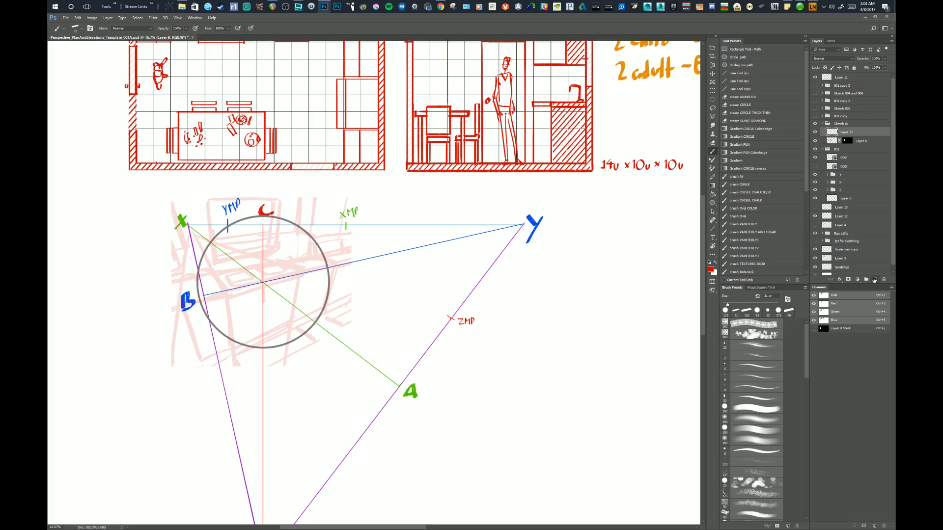
{"action": "left_click_drag", "start_coordinate": [335, 340], "coordinate": [351, 346]}
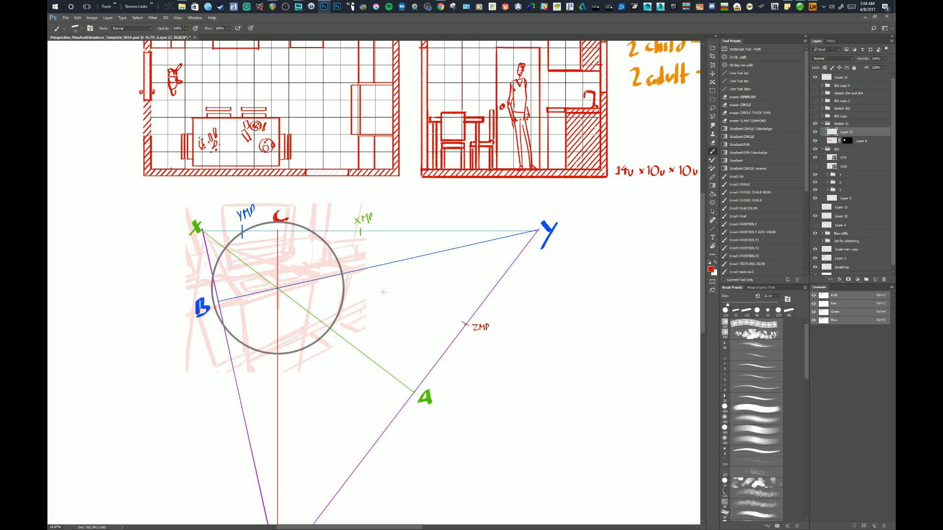
{"action": "left_click", "coordinate": [875, 279]}
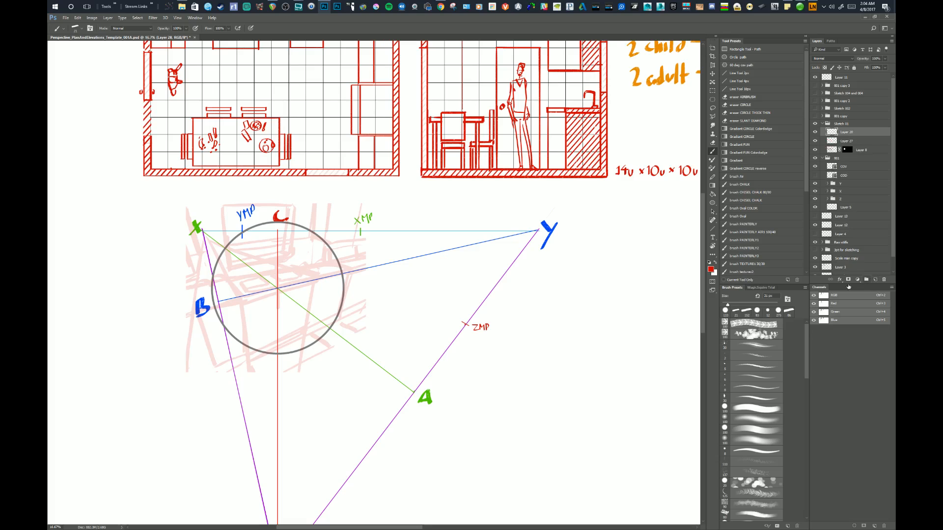
Sample black from the colour swatches and set up the brush CHALK preset with a thin brush size.
{"action": "left_click_drag", "start_coordinate": [369, 311], "coordinate": [422, 321]}
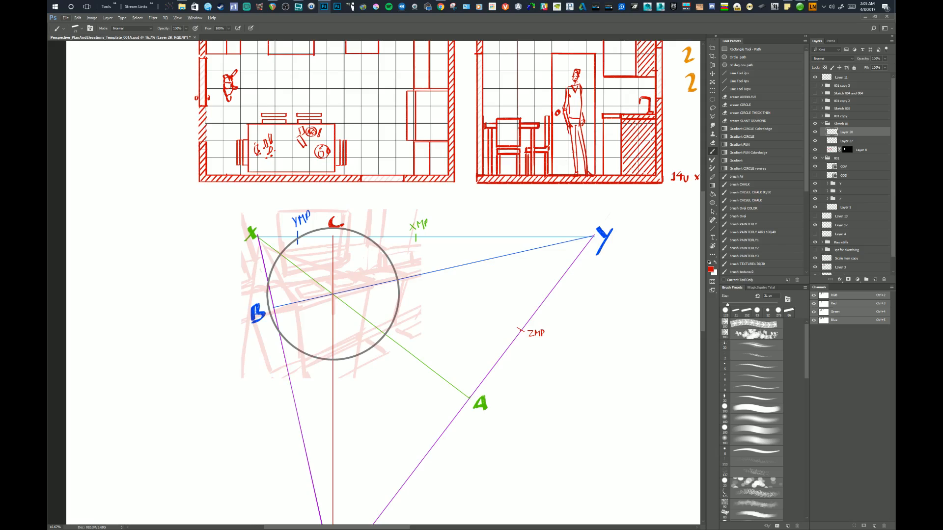
{"action": "left_click_drag", "start_coordinate": [337, 168], "coordinate": [181, 310]}
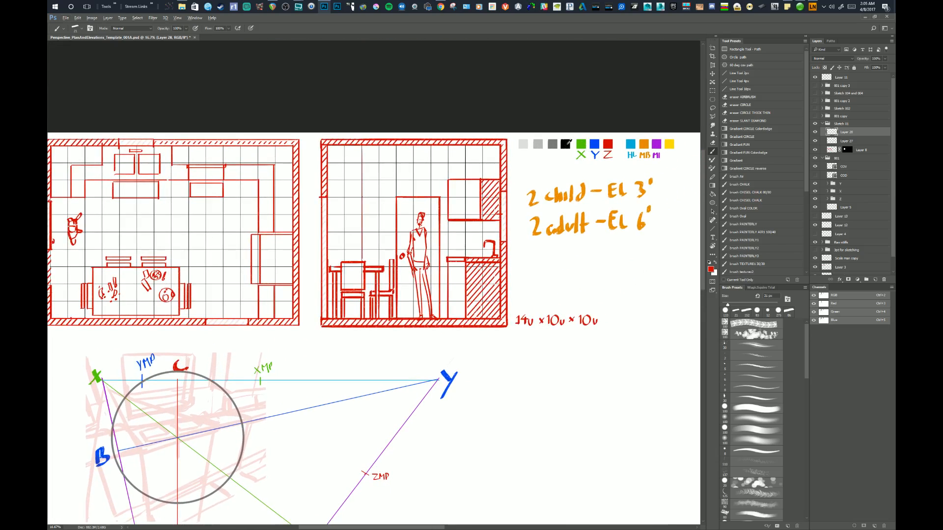
{"action": "left_click", "coordinate": [566, 143], "text": "alt"}
{"action": "left_click_drag", "start_coordinate": [426, 394], "coordinate": [615, 259]}
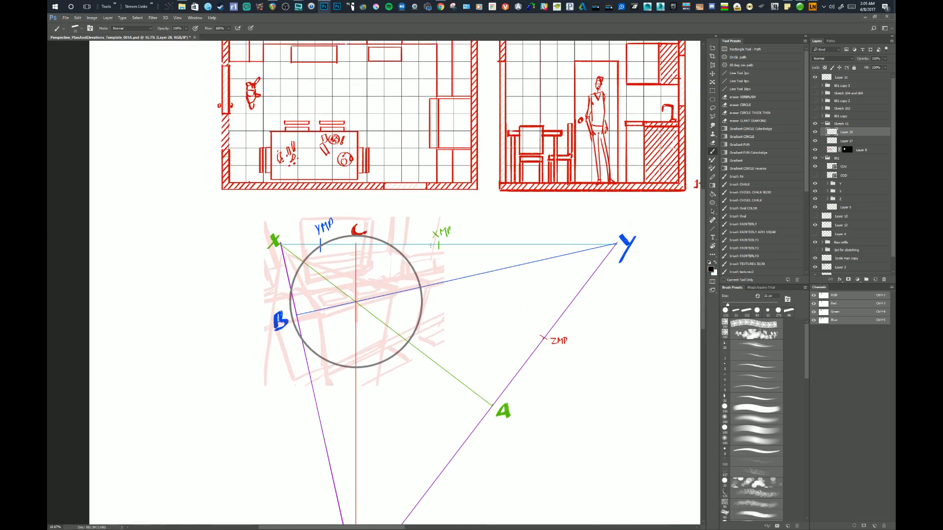
{"action": "right_click", "coordinate": [448, 258]}
{"action": "left_click_drag", "start_coordinate": [472, 263], "coordinate": [474, 264]}
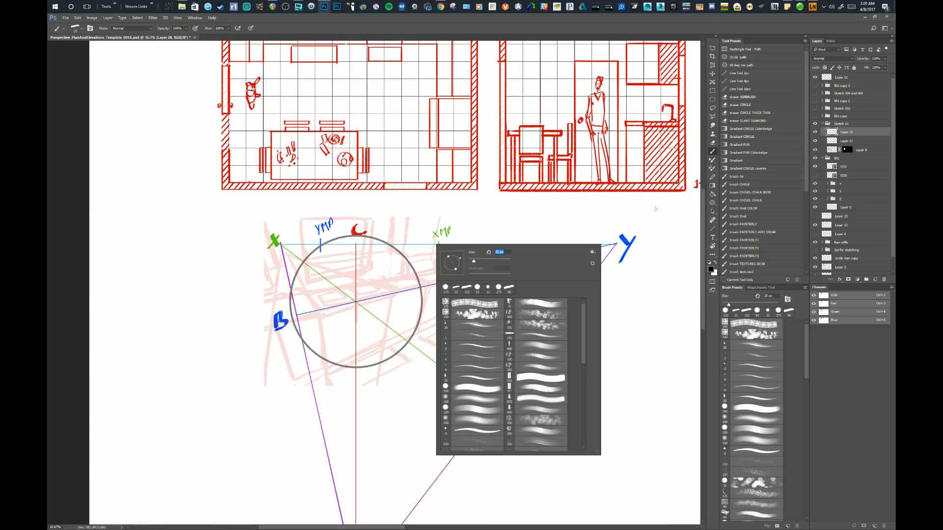
{"action": "left_click", "coordinate": [750, 185]}
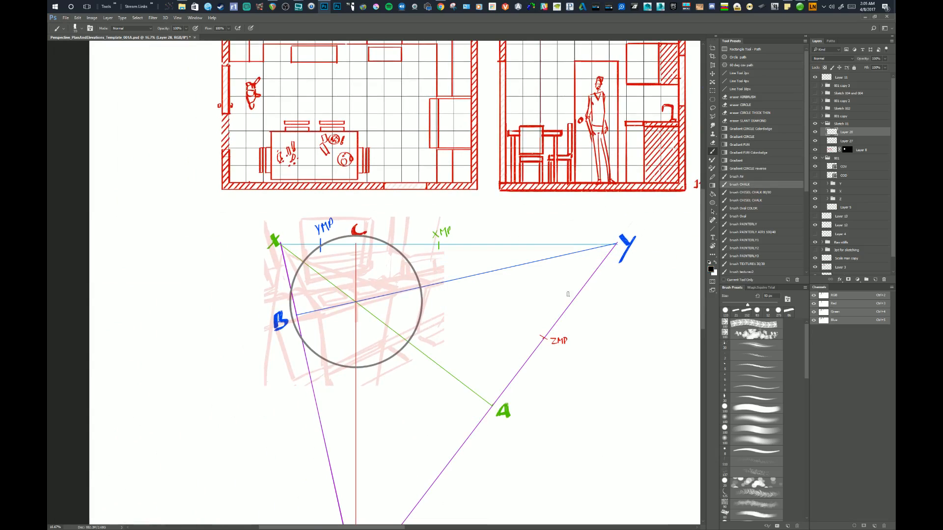
{"action": "right_click", "coordinate": [405, 281]}
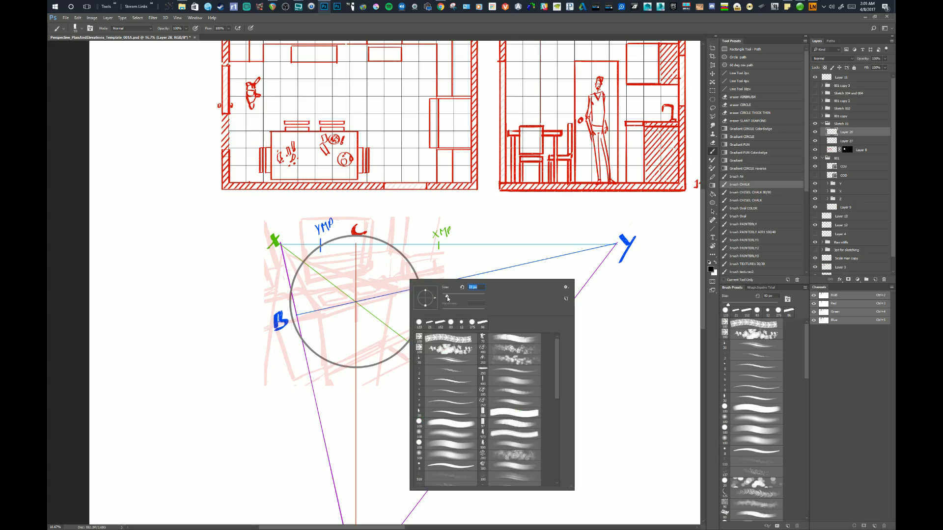
{"action": "left_click", "coordinate": [309, 263]}
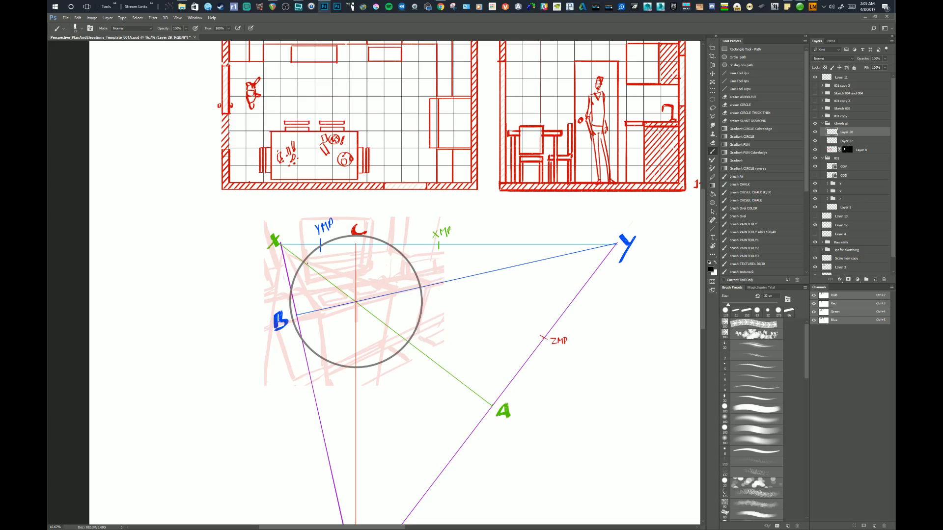
Draw a black rectangular frame with straight lines inside the circle and clean up the overshooting line ends.
{"action": "mouse_move", "coordinate": [307, 263]}
{"action": "left_mouse_down"}
{"action": "mouse_move", "coordinate": [394, 265]}
{"action": "mouse_move", "coordinate": [385, 289]}
{"action": "left_mouse_up"}
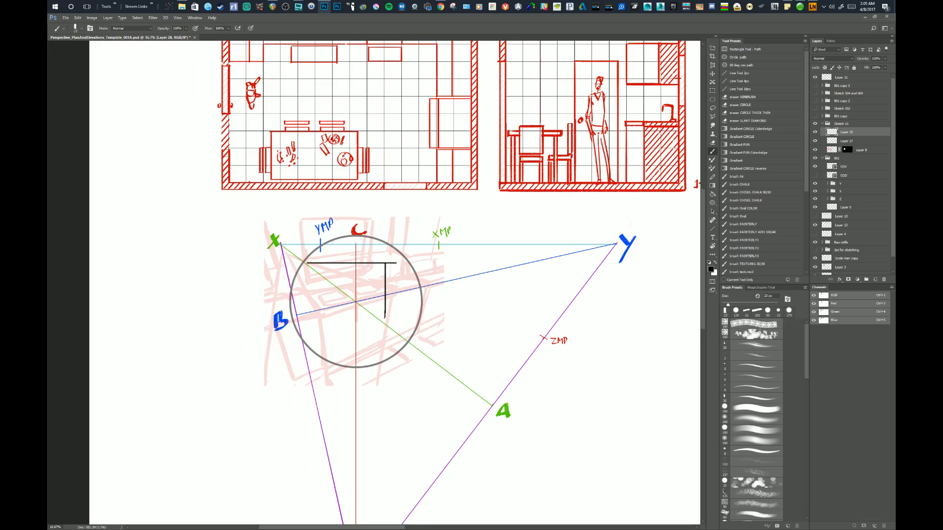
{"action": "mouse_move", "coordinate": [376, 321]}
{"action": "left_mouse_down"}
{"action": "mouse_move", "coordinate": [305, 321]}
{"action": "mouse_move", "coordinate": [326, 309]}
{"action": "mouse_move", "coordinate": [313, 305]}
{"action": "mouse_move", "coordinate": [305, 320]}
{"action": "mouse_move", "coordinate": [306, 265]}
{"action": "left_mouse_up"}
{"action": "left_click_drag", "start_coordinate": [367, 346], "coordinate": [366, 351]}
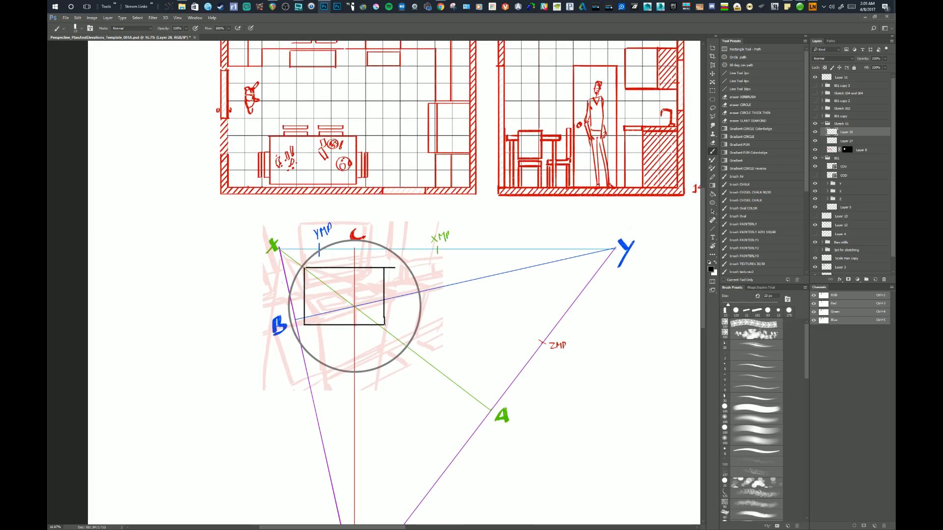
{"action": "key", "text": "ctrl+z"}
{"action": "key", "text": "e"}
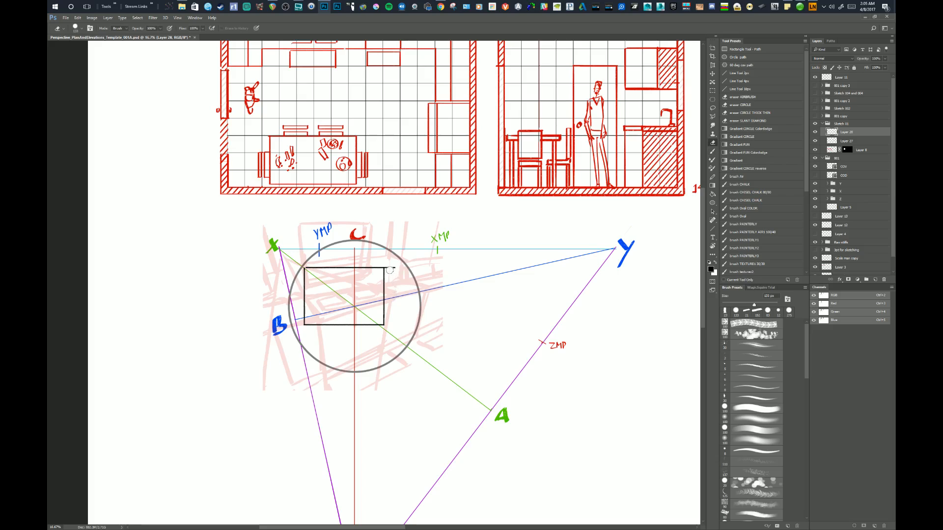
{"action": "left_click", "coordinate": [389, 268]}
{"action": "mouse_move", "coordinate": [398, 317]}
{"action": "left_mouse_down"}
{"action": "mouse_move", "coordinate": [364, 285]}
{"action": "mouse_move", "coordinate": [386, 320]}
{"action": "left_mouse_up"}
Free-transform the rectangle, widening it toward the Y point and extending its upper edge to just below the horizon line.
{"action": "key", "text": "v"}
{"action": "key", "text": "ctrl+t"}
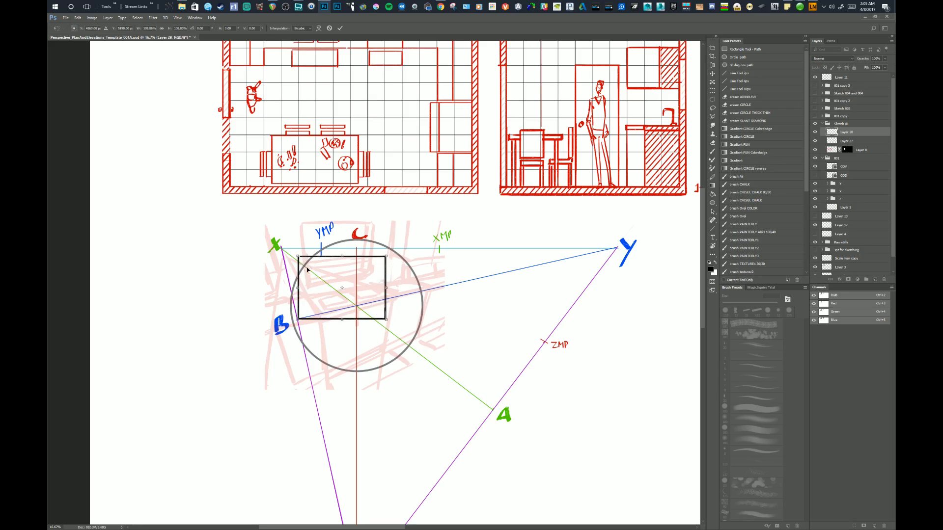
{"action": "left_click_drag", "start_coordinate": [367, 294], "coordinate": [397, 285]}
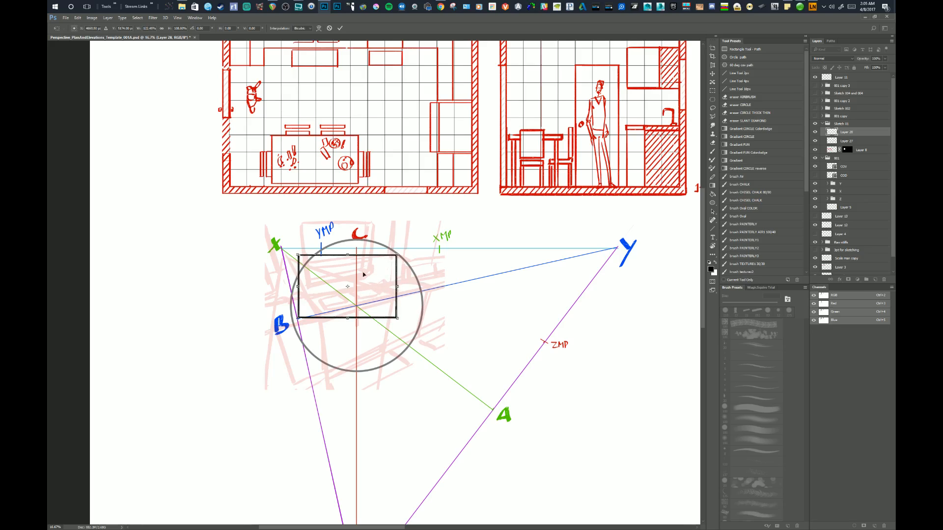
{"action": "left_click_drag", "start_coordinate": [348, 254], "coordinate": [348, 253]}
{"action": "left_click_drag", "start_coordinate": [348, 317], "coordinate": [347, 320]}
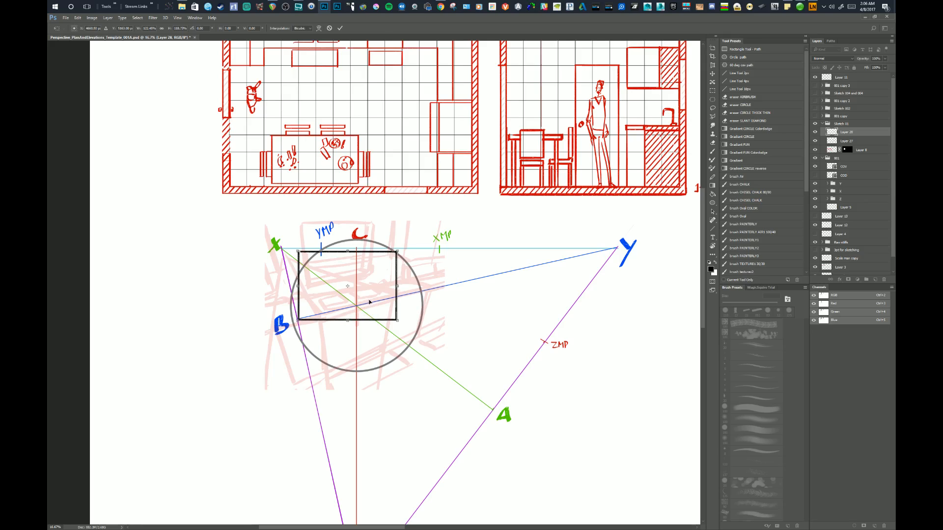
{"action": "left_click_drag", "start_coordinate": [394, 287], "coordinate": [392, 287]}
{"action": "left_click_drag", "start_coordinate": [393, 286], "coordinate": [394, 287]}
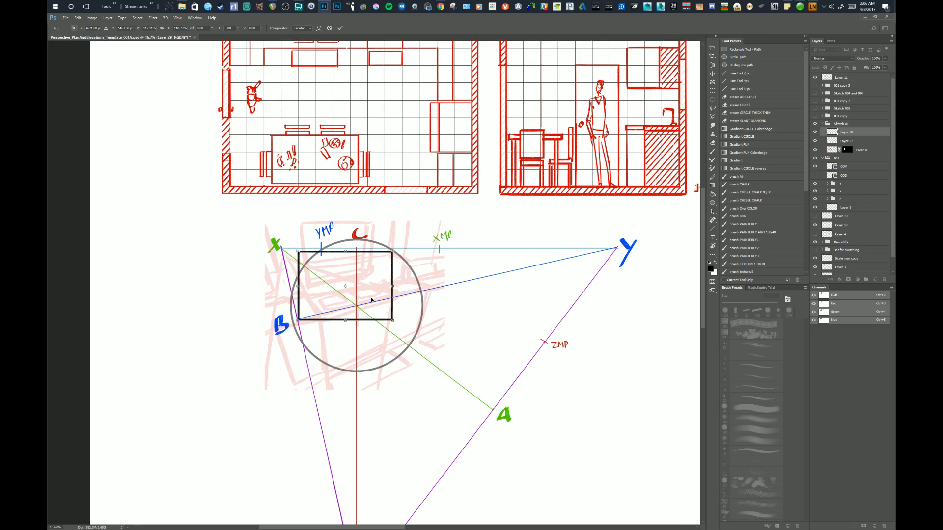
Extend the rectangle's X-side edge out to the circle, pull its opposite edge slightly inward and apply the transform.
{"action": "left_click_drag", "start_coordinate": [298, 286], "coordinate": [296, 286]}
{"action": "left_click_drag", "start_coordinate": [295, 286], "coordinate": [290, 285]}
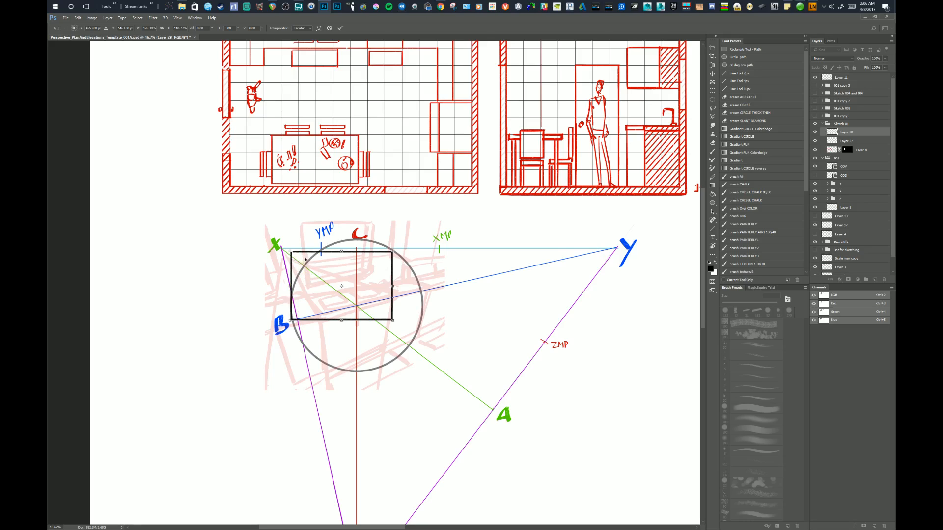
{"action": "left_click_drag", "start_coordinate": [392, 289], "coordinate": [390, 289]}
{"action": "left_click_drag", "start_coordinate": [290, 285], "coordinate": [293, 289]}
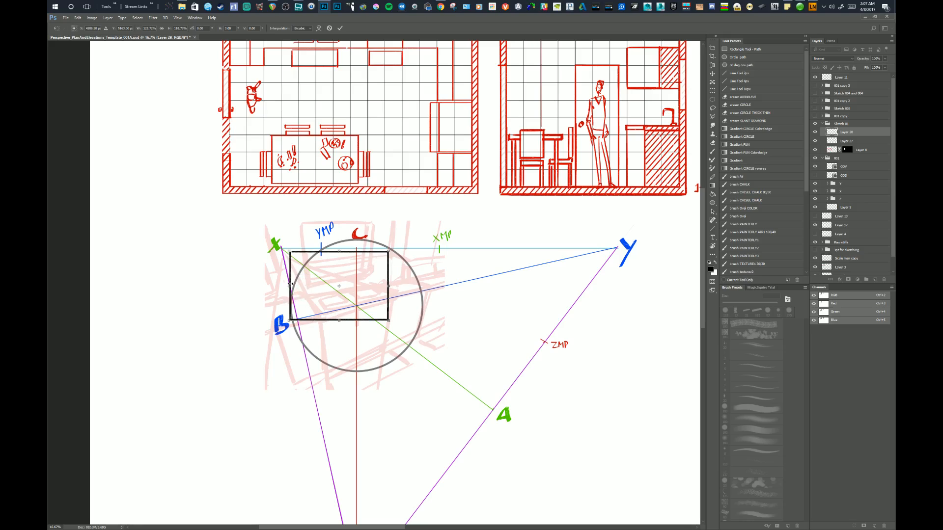
{"action": "left_click_drag", "start_coordinate": [291, 286], "coordinate": [292, 285]}
{"action": "key", "text": "Return"}
Rename the rectangle's layer as Frame and toggle its visibility to check the frame against the sketch.
{"action": "left_click_drag", "start_coordinate": [415, 316], "coordinate": [418, 301]}
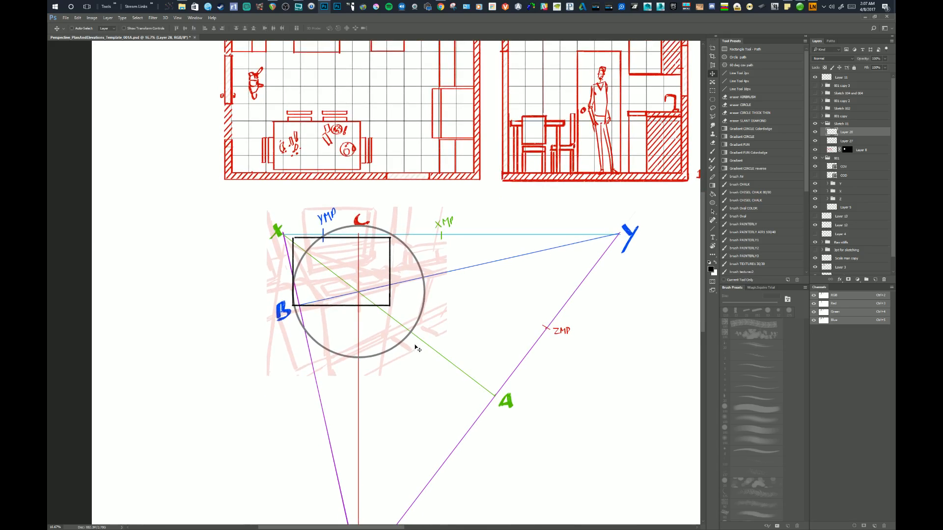
{"action": "double_click", "coordinate": [847, 133]}
{"action": "type", "text": "Frame"}
{"action": "key", "text": "Return"}
{"action": "left_click", "coordinate": [814, 133]}
{"action": "left_click", "coordinate": [814, 132]}
{"action": "left_click_drag", "start_coordinate": [413, 323], "coordinate": [418, 329]}
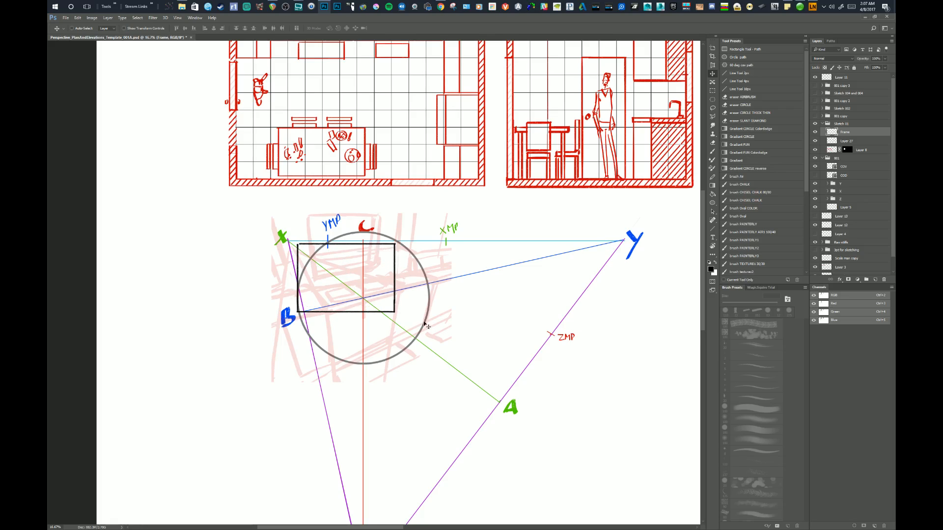
Free-transform the frame again, nudging its Y-side edge very slightly inward, and apply the transform.
{"action": "left_click_drag", "start_coordinate": [424, 323], "coordinate": [421, 323]}
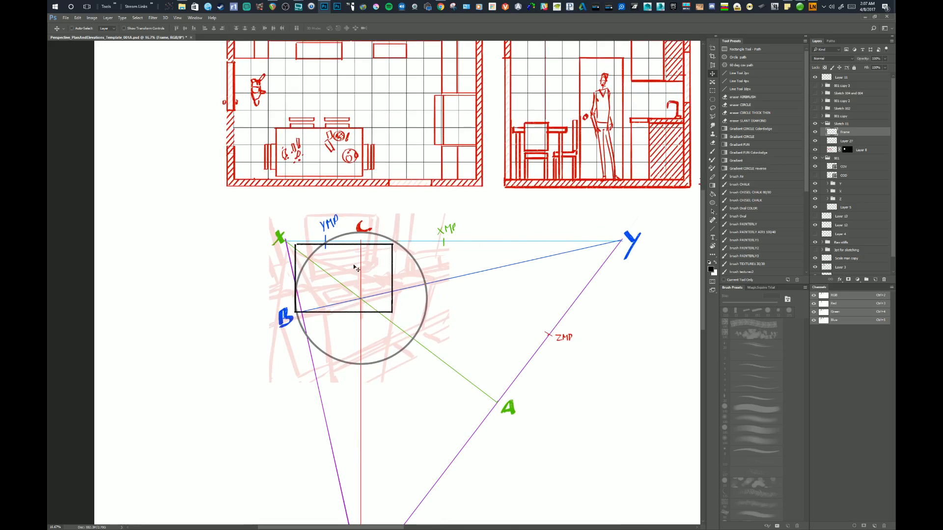
{"action": "left_click_drag", "start_coordinate": [379, 295], "coordinate": [372, 289]}
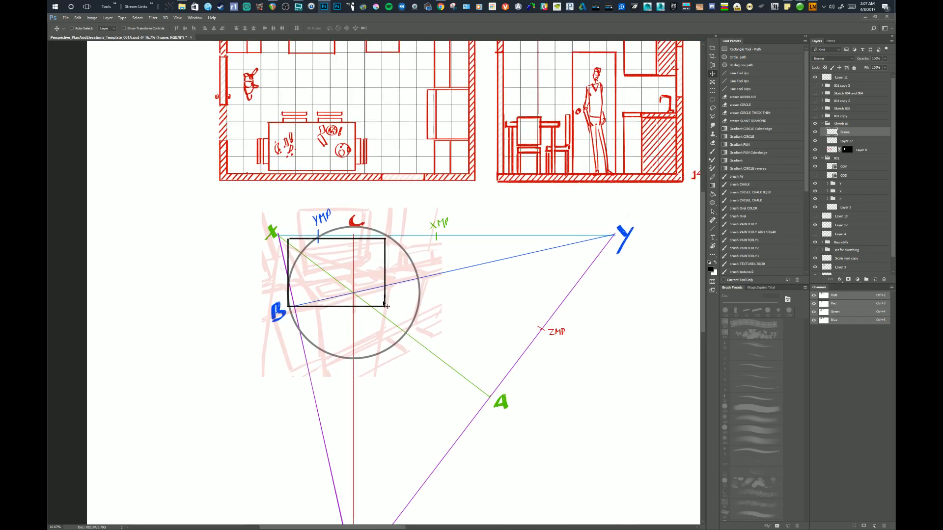
{"action": "key", "text": "ctrl+t"}
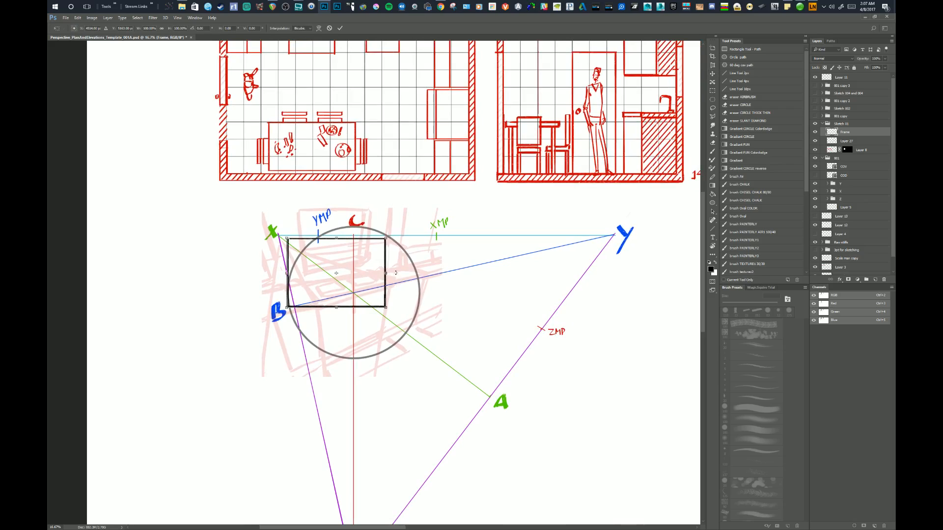
{"action": "left_click_drag", "start_coordinate": [386, 273], "coordinate": [386, 274]}
{"action": "key", "text": "Return"}
{"action": "left_click_drag", "start_coordinate": [421, 318], "coordinate": [439, 324]}
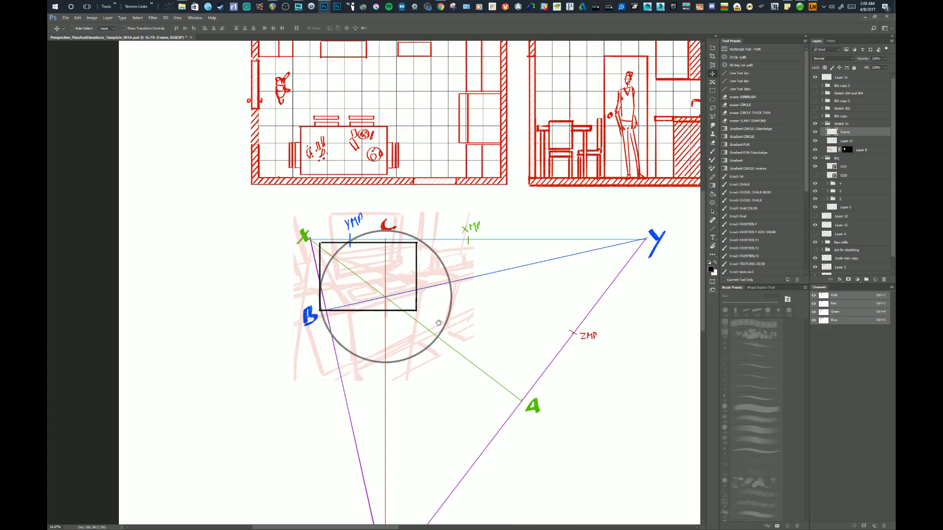
{"action": "left_click_drag", "start_coordinate": [441, 284], "coordinate": [430, 314]}
Add a new layer for brush work and place it at the head of the 001 perspective group.
{"action": "key", "text": "b"}
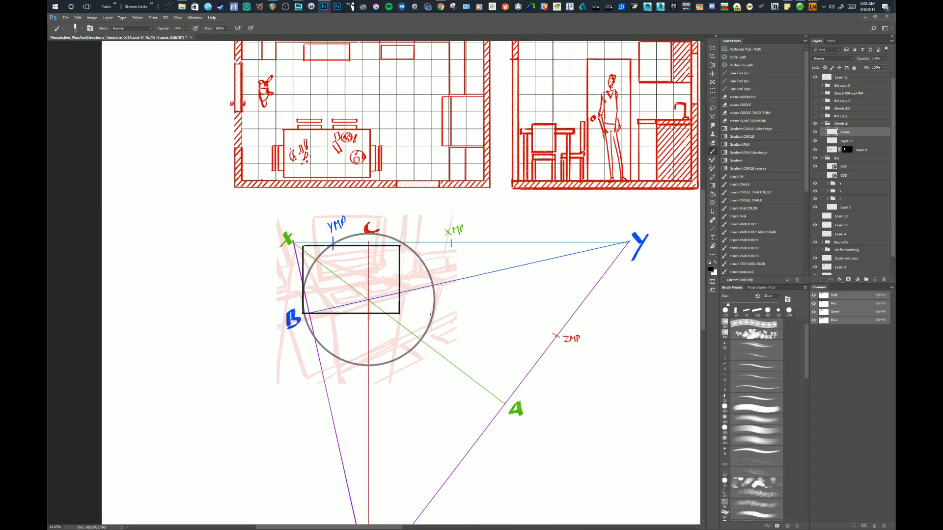
{"action": "left_click", "coordinate": [875, 279]}
{"action": "left_click_drag", "start_coordinate": [562, 375], "coordinate": [519, 379]}
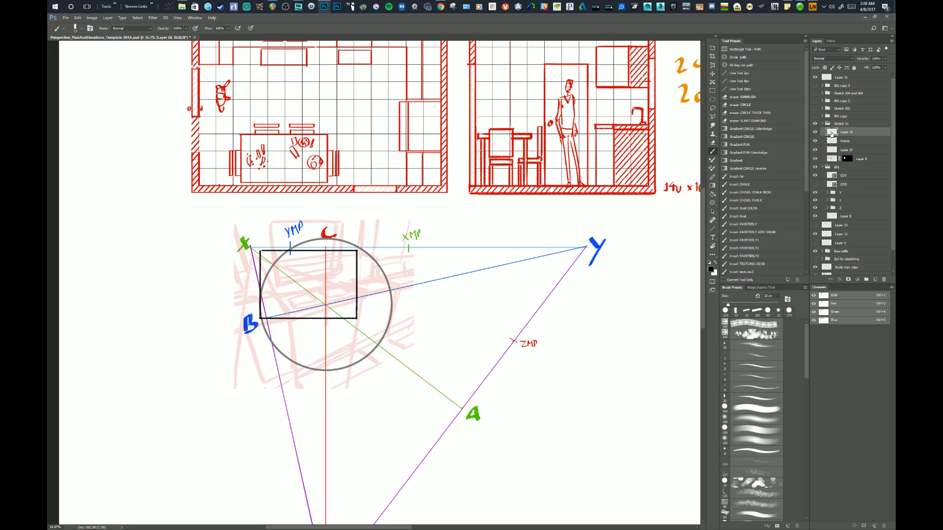
{"action": "left_click_drag", "start_coordinate": [831, 133], "coordinate": [831, 168]}
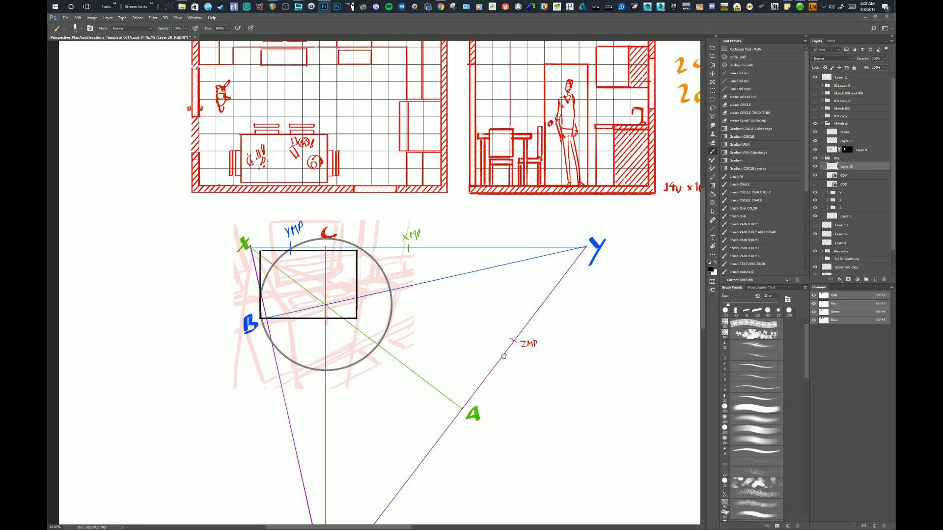
{"action": "mouse_move", "coordinate": [504, 358]}
{"action": "left_mouse_down"}
{"action": "mouse_move", "coordinate": [565, 323]}
{"action": "mouse_move", "coordinate": [575, 342]}
{"action": "mouse_move", "coordinate": [556, 347]}
{"action": "left_mouse_up"}
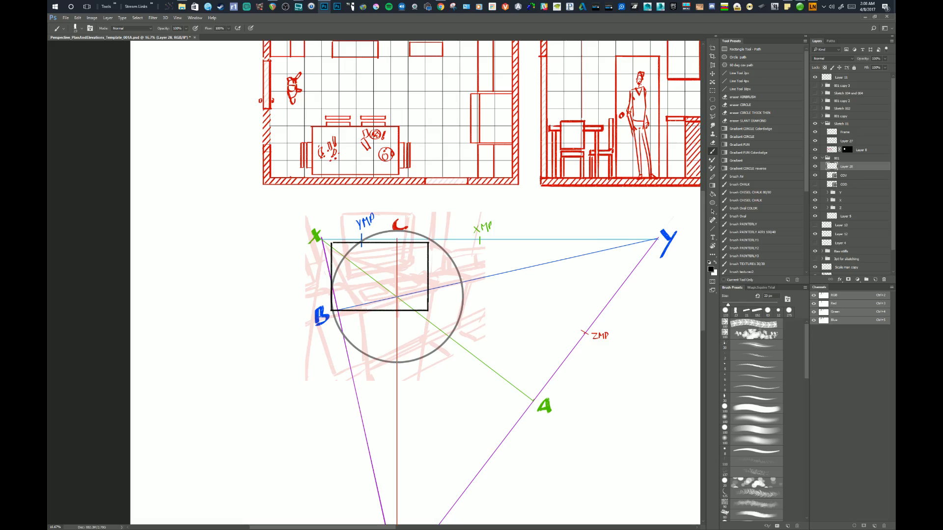
{"action": "left_click", "coordinate": [380, 317]}
{"action": "left_click_drag", "start_coordinate": [366, 289], "coordinate": [376, 297]}
{"action": "left_click_drag", "start_coordinate": [381, 319], "coordinate": [382, 354]}
{"action": "key", "text": "ctrl+z"}
{"action": "mouse_move", "coordinate": [387, 288]}
{"action": "left_mouse_down"}
{"action": "mouse_move", "coordinate": [397, 314]}
{"action": "mouse_move", "coordinate": [391, 339]}
{"action": "left_mouse_up"}
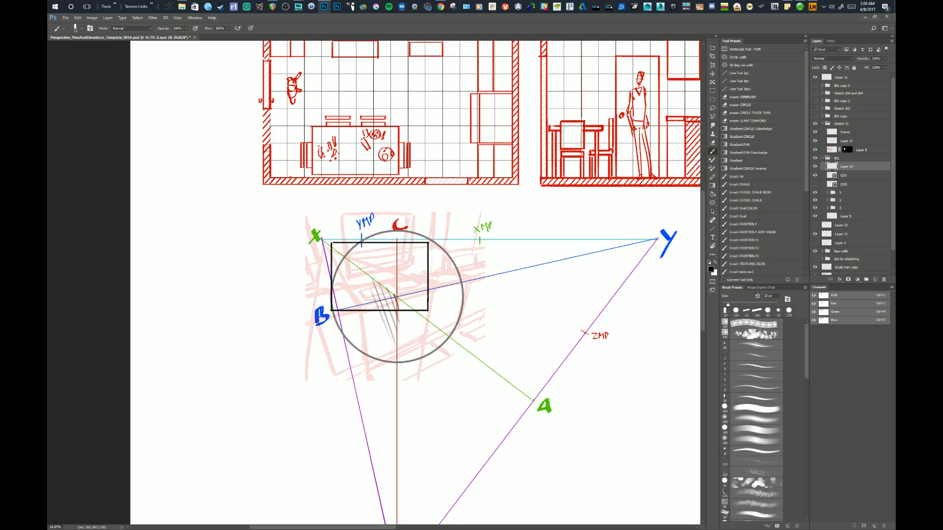
{"action": "left_click_drag", "start_coordinate": [398, 388], "coordinate": [403, 386]}
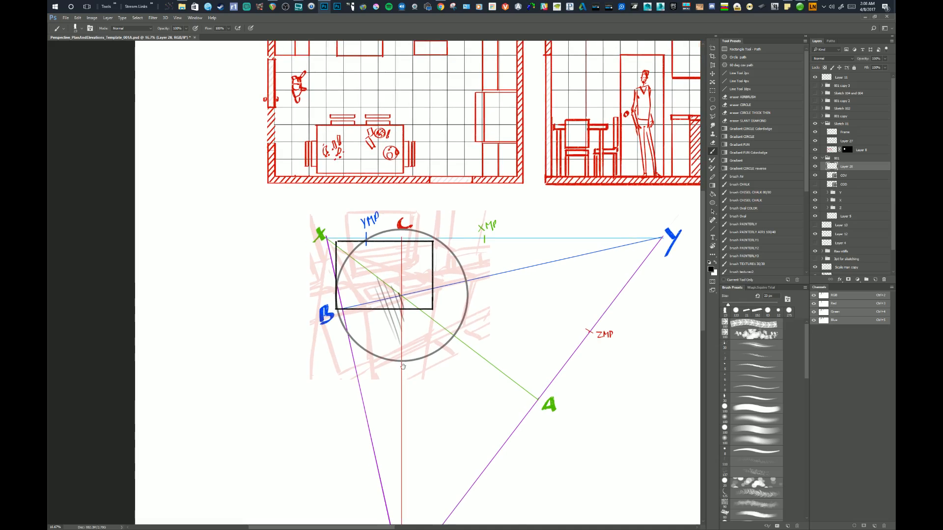
{"action": "key", "text": "ctrl+z"}
{"action": "key", "text": "ctrl+alt+z"}
{"action": "key", "text": "ctrl+alt+z"}
{"action": "key", "text": "ctrl+alt+z"}
{"action": "key", "text": "ctrl+alt+z"}
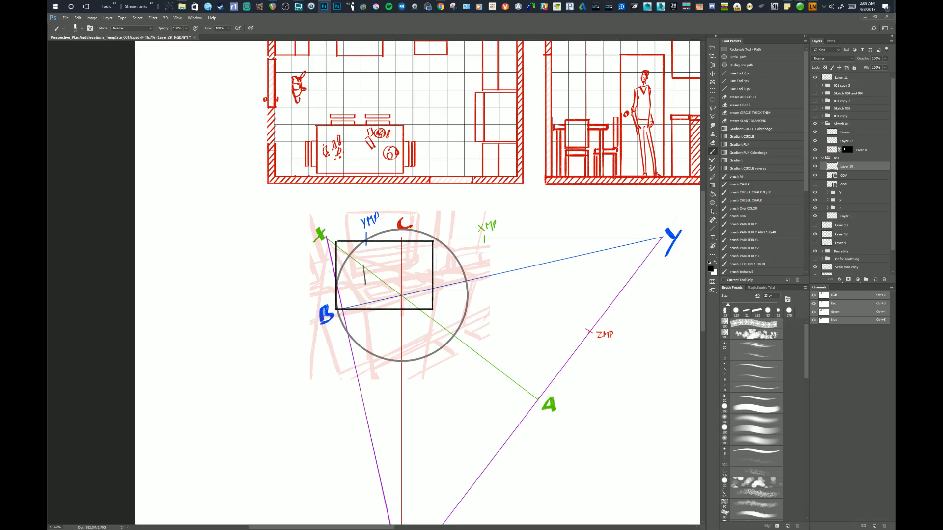
Brush a stepped black profile line from inside the frame down to the red vertical line just below the circle.
{"action": "left_click_drag", "start_coordinate": [366, 284], "coordinate": [382, 299]}
{"action": "key", "text": "ctrl+z"}
{"action": "left_click_drag", "start_coordinate": [385, 304], "coordinate": [386, 347]}
{"action": "key", "text": "ctrl+z"}
{"action": "mouse_move", "coordinate": [385, 363]}
{"action": "left_mouse_down"}
{"action": "mouse_move", "coordinate": [392, 355]}
{"action": "mouse_move", "coordinate": [385, 364]}
{"action": "mouse_move", "coordinate": [400, 396]}
{"action": "left_mouse_up"}
{"action": "key", "text": "ctrl+z"}
{"action": "key", "text": "ctrl+z"}
Hatch the area between the stepped black line and the circle's center with slanted black strokes.
{"action": "mouse_move", "coordinate": [365, 268]}
{"action": "left_mouse_down"}
{"action": "mouse_move", "coordinate": [385, 293]}
{"action": "mouse_move", "coordinate": [397, 332]}
{"action": "left_mouse_up"}
{"action": "mouse_move", "coordinate": [387, 286]}
{"action": "left_mouse_down"}
{"action": "mouse_move", "coordinate": [401, 335]}
{"action": "mouse_move", "coordinate": [402, 318]}
{"action": "mouse_move", "coordinate": [401, 350]}
{"action": "left_mouse_up"}
{"action": "left_click_drag", "start_coordinate": [387, 310], "coordinate": [400, 354]}
{"action": "left_click_drag", "start_coordinate": [385, 318], "coordinate": [398, 373]}
{"action": "left_click_drag", "start_coordinate": [398, 371], "coordinate": [400, 382]}
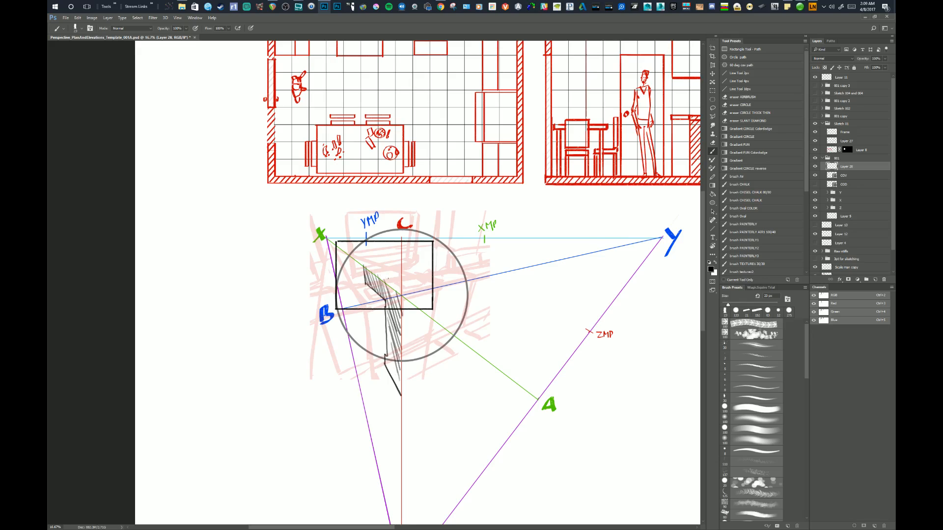
{"action": "left_click_drag", "start_coordinate": [382, 271], "coordinate": [392, 282]}
{"action": "left_click_drag", "start_coordinate": [406, 318], "coordinate": [411, 372]}
{"action": "key", "text": "ctrl+z"}
{"action": "left_click_drag", "start_coordinate": [407, 318], "coordinate": [408, 386]}
{"action": "key", "text": "ctrl+alt+z"}
{"action": "key", "text": "ctrl+alt+z"}
{"action": "key", "text": "ctrl+alt+z"}
Sample the X label's green for an arrow along the X guide, and the C label's red for a vertical arrow.
{"action": "left_click", "coordinate": [320, 234], "text": "alt"}
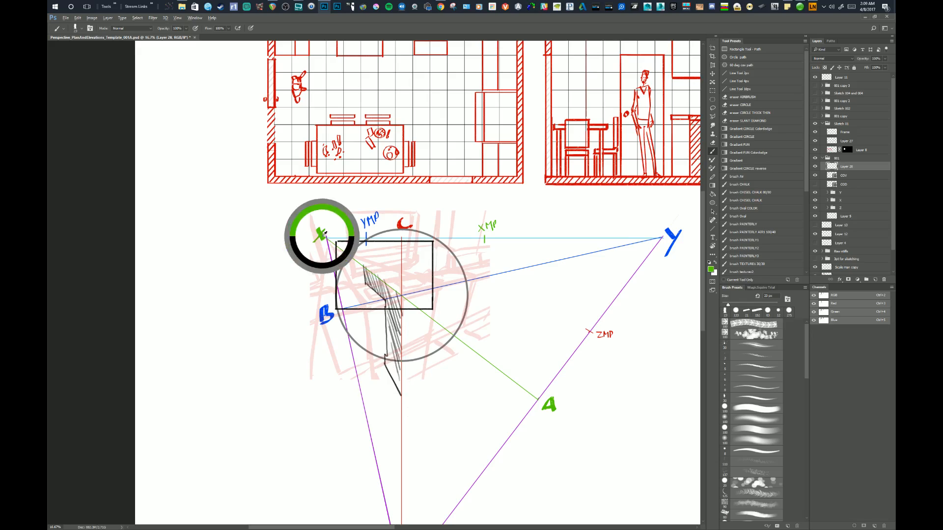
{"action": "left_click_drag", "start_coordinate": [367, 264], "coordinate": [396, 286]}
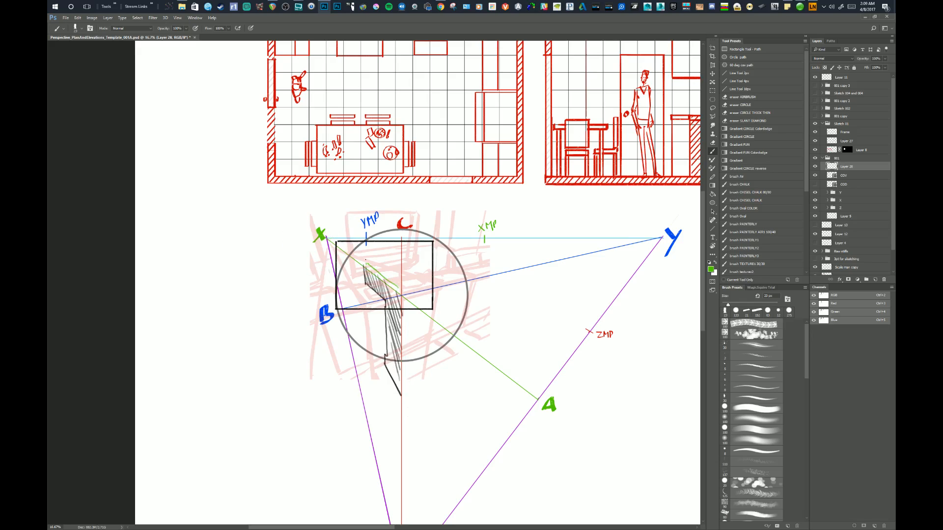
{"action": "left_click", "coordinate": [403, 224], "text": "alt"}
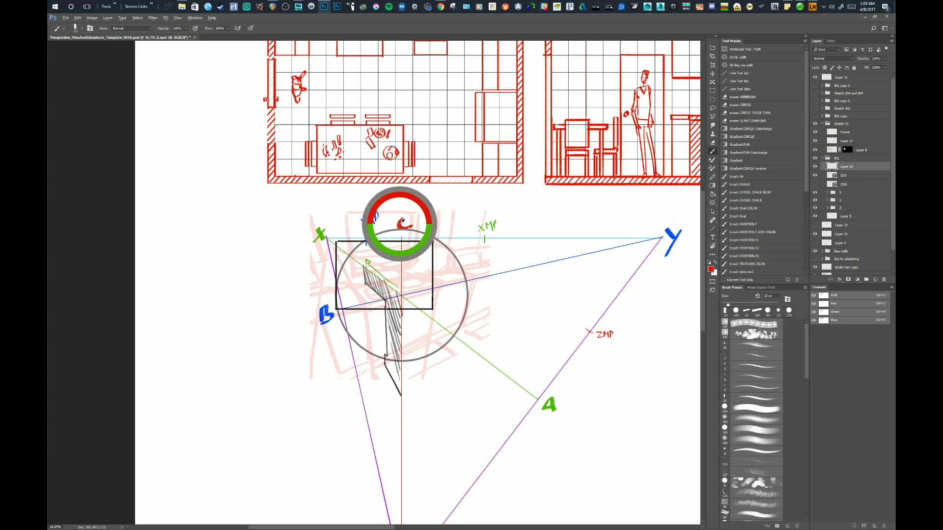
{"action": "left_click_drag", "start_coordinate": [405, 302], "coordinate": [408, 393]}
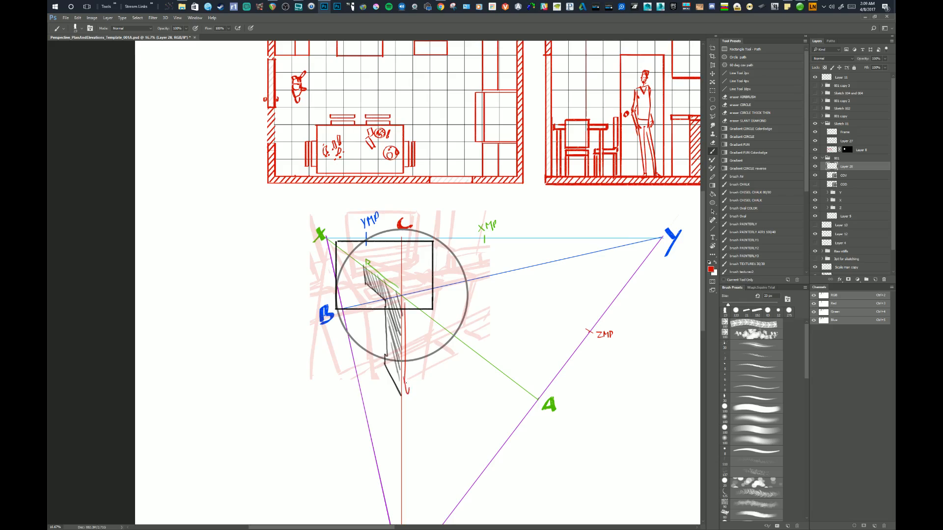
Undo the direction arrows and all the hatching, back to the bare stepped black line.
{"action": "key", "text": "ctrl+alt+z"}
{"action": "key", "text": "ctrl+alt+z"}
{"action": "key", "text": "ctrl+alt+z"}
{"action": "key", "text": "ctrl+alt+z"}
{"action": "key", "text": "ctrl+alt+z"}
{"action": "key", "text": "ctrl+alt+z"}
{"action": "key", "text": "ctrl+alt+z"}
{"action": "key", "text": "ctrl+alt+z"}
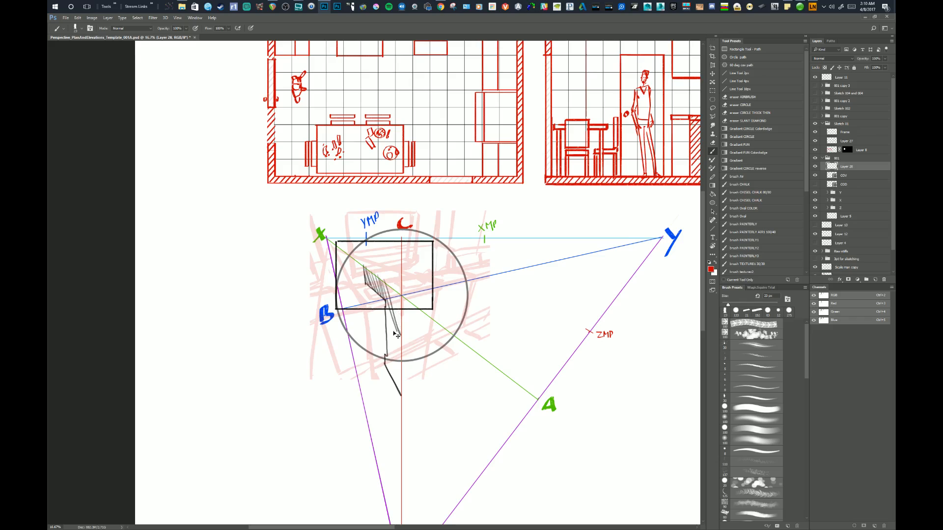
{"action": "key", "text": "ctrl+alt+z"}
{"action": "key", "text": "ctrl+alt+z"}
{"action": "key", "text": "ctrl+alt+z"}
{"action": "key", "text": "ctrl+alt+z"}
{"action": "key", "text": "ctrl+alt+z"}
{"action": "key", "text": "ctrl+alt+z"}
{"action": "key", "text": "ctrl+alt+z"}
{"action": "key", "text": "ctrl+alt+z"}
{"action": "key", "text": "ctrl+alt+z"}
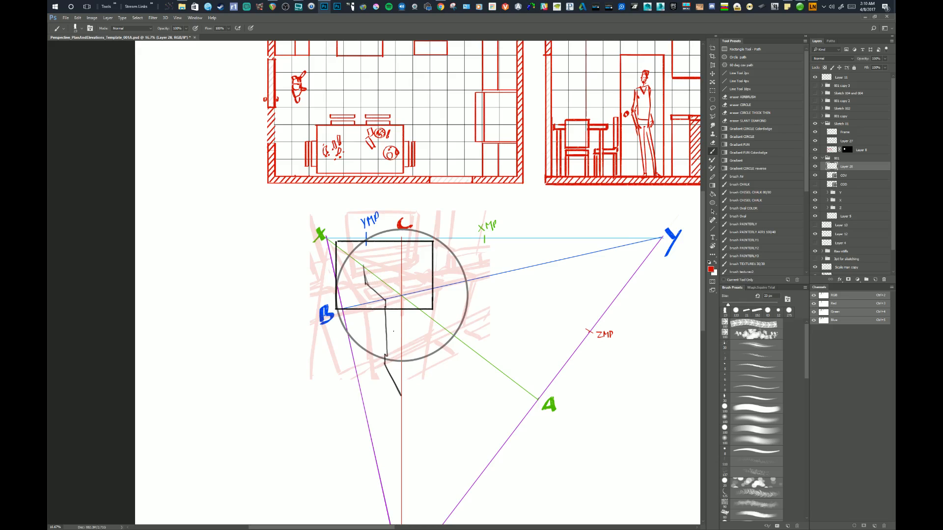
Write a small red 5u label at the upper end of the stepped black line.
{"action": "left_click_drag", "start_coordinate": [377, 304], "coordinate": [379, 308]}
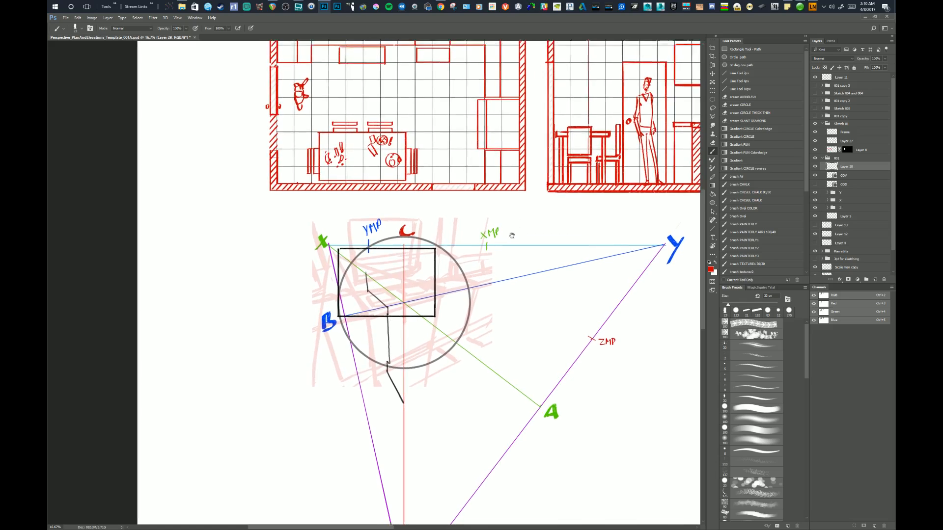
{"action": "left_click_drag", "start_coordinate": [471, 231], "coordinate": [394, 320]}
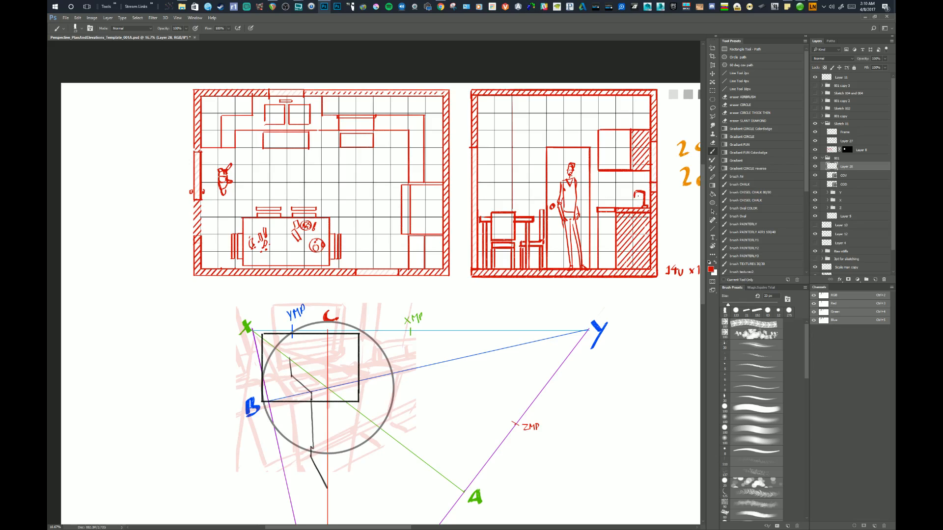
{"action": "left_click_drag", "start_coordinate": [539, 343], "coordinate": [543, 317]}
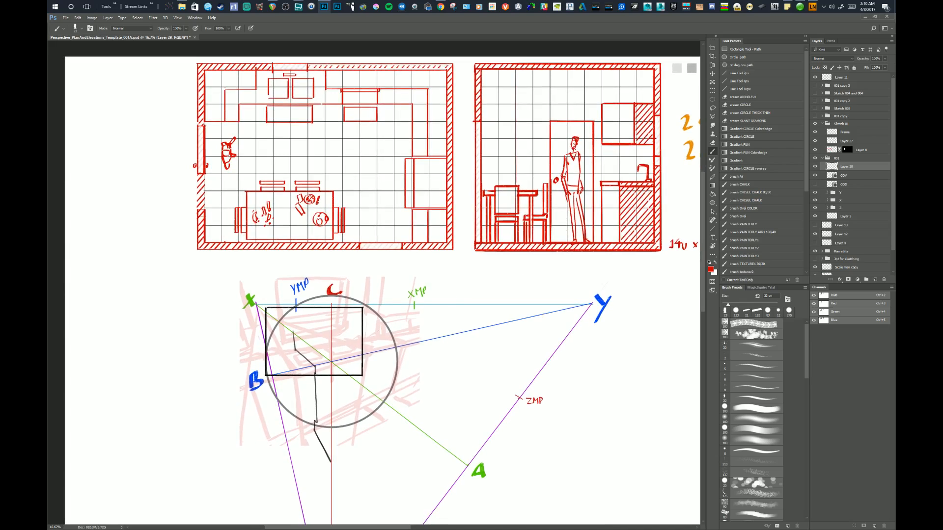
{"action": "left_click_drag", "start_coordinate": [346, 342], "coordinate": [347, 332]}
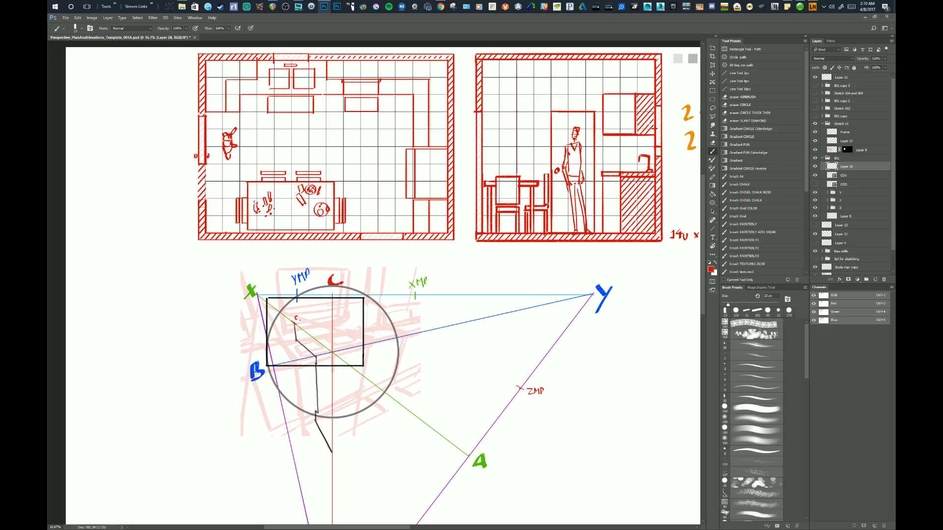
{"action": "left_click_drag", "start_coordinate": [301, 317], "coordinate": [304, 317]}
Try tracing the vertical guide in red from the circle's center to the lower end of the stepped line.
{"action": "mouse_move", "coordinate": [333, 363]}
{"action": "left_mouse_down"}
{"action": "mouse_move", "coordinate": [333, 350]}
{"action": "mouse_move", "coordinate": [335, 439]}
{"action": "left_mouse_up"}
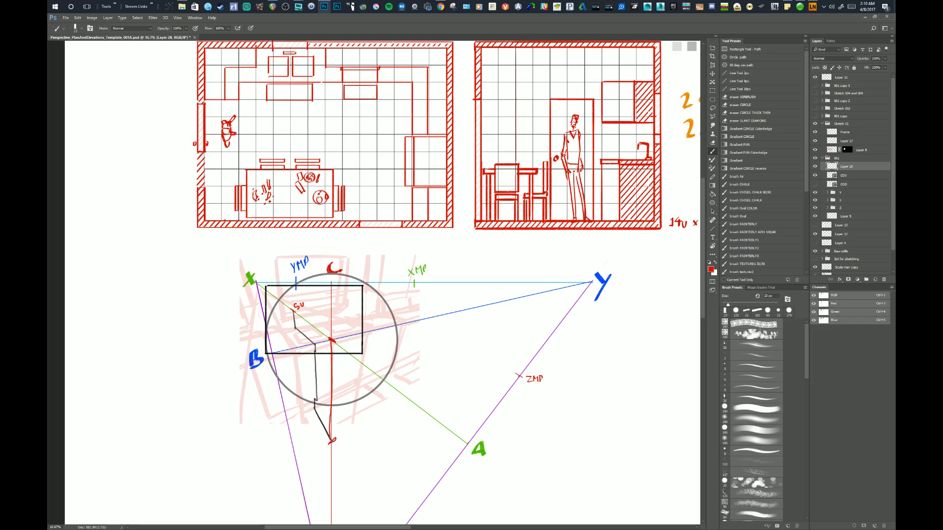
{"action": "key", "text": "ctrl+alt+z"}
{"action": "key", "text": "ctrl+alt+z"}
{"action": "key", "text": "ctrl+alt+z"}
Mark the lower end of the stepped line with a short, slightly slanted red tick across the vertical guide, redrawing it as needed.
{"action": "mouse_move", "coordinate": [347, 401]}
{"action": "left_mouse_down"}
{"action": "mouse_move", "coordinate": [359, 366]}
{"action": "mouse_move", "coordinate": [355, 391]}
{"action": "left_mouse_up"}
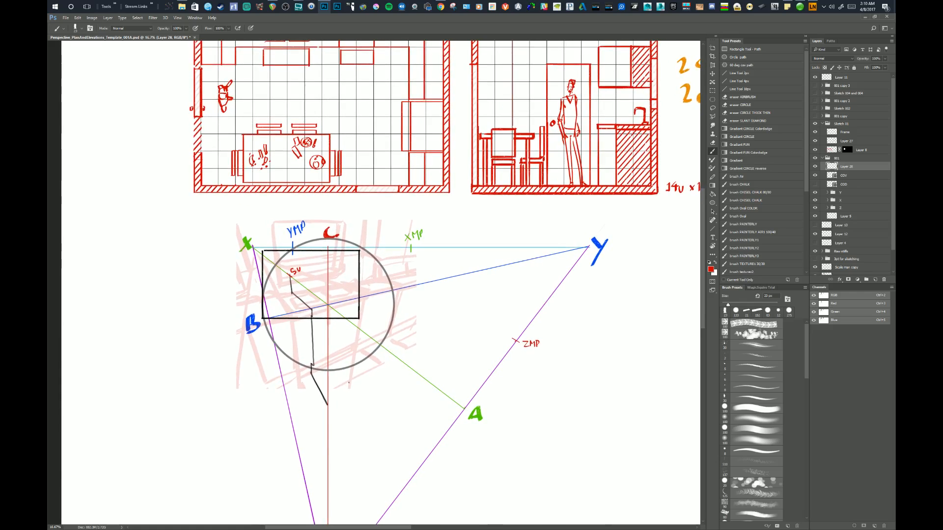
{"action": "left_click_drag", "start_coordinate": [346, 355], "coordinate": [349, 343]}
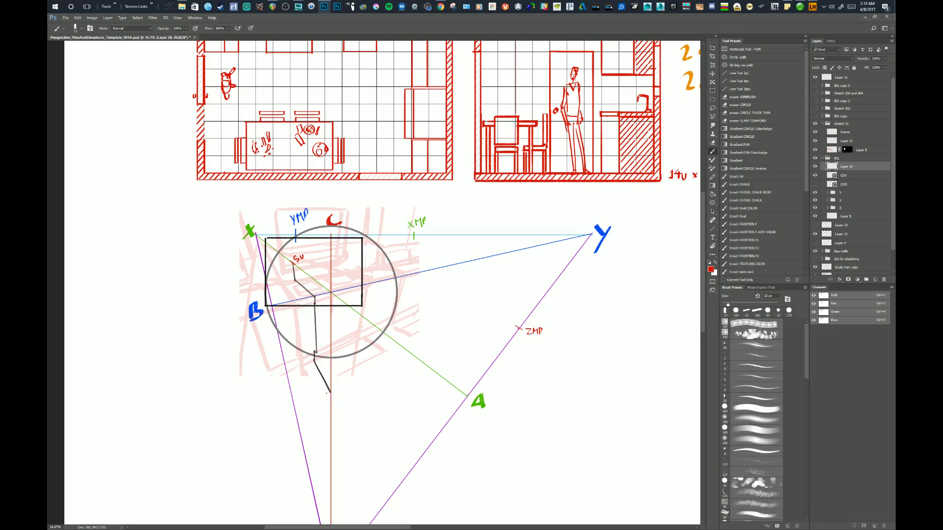
{"action": "left_click_drag", "start_coordinate": [356, 397], "coordinate": [340, 392]}
{"action": "key", "text": "ctrl+z"}
{"action": "key", "text": "ctrl+z"}
{"action": "key", "text": "ctrl+z"}
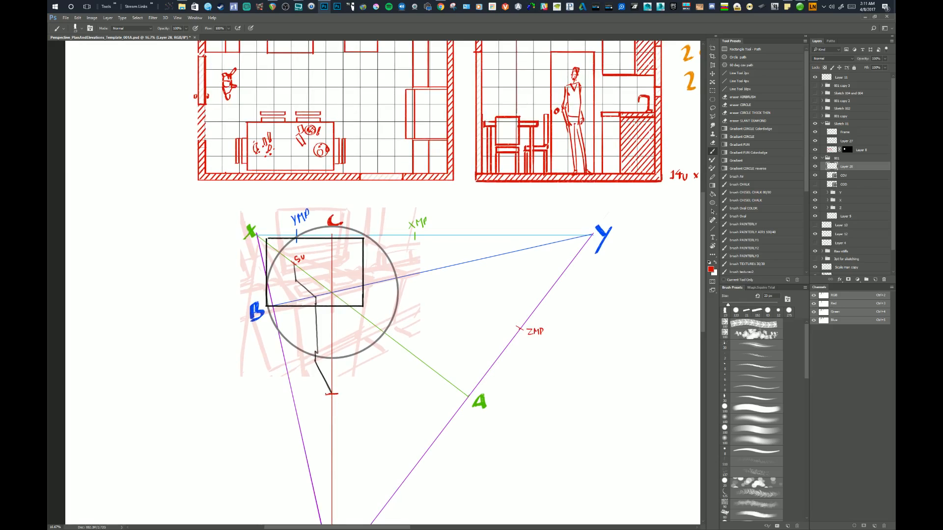
{"action": "key", "text": "ctrl+z"}
{"action": "key", "text": "ctrl+z"}
{"action": "left_click_drag", "start_coordinate": [357, 399], "coordinate": [361, 387]}
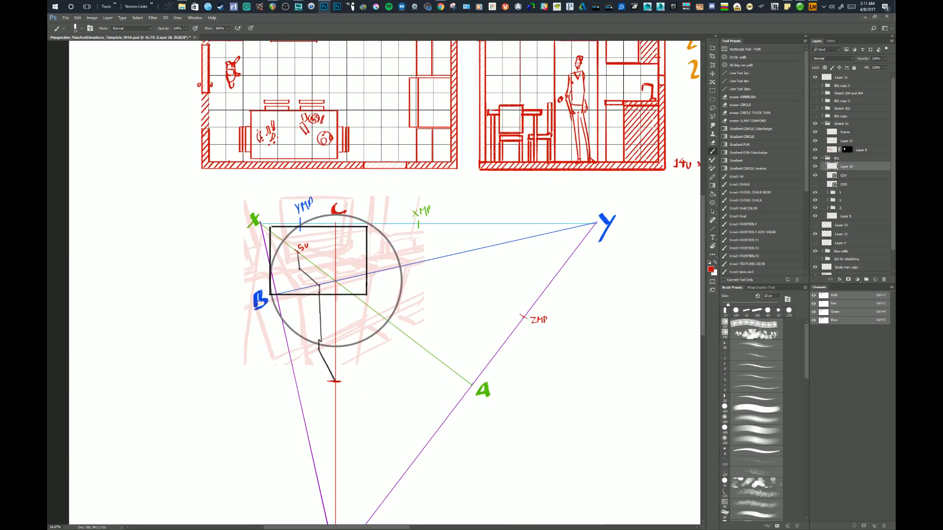
{"action": "left_click_drag", "start_coordinate": [354, 293], "coordinate": [358, 296]}
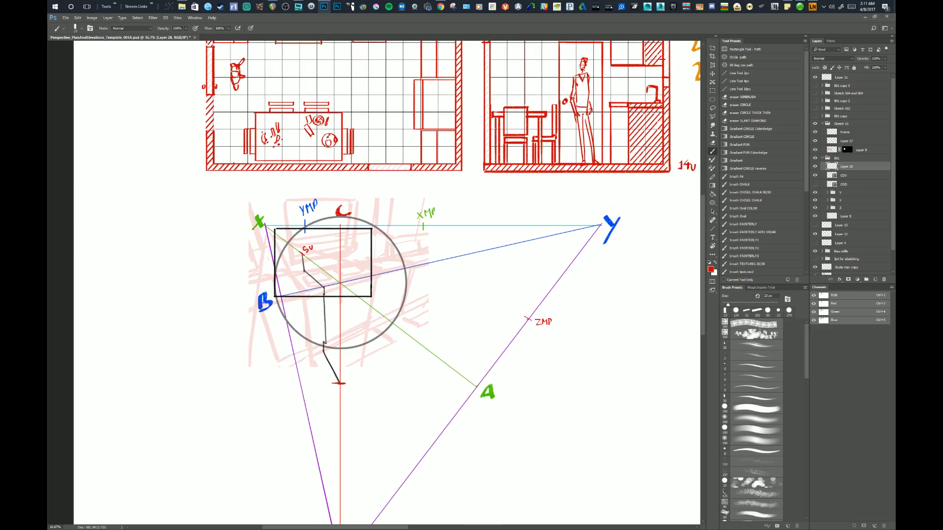
{"action": "mouse_move", "coordinate": [352, 374]}
{"action": "left_mouse_down"}
{"action": "mouse_move", "coordinate": [358, 356]}
{"action": "mouse_move", "coordinate": [363, 367]}
{"action": "mouse_move", "coordinate": [352, 366]}
{"action": "left_mouse_up"}
{"action": "key", "text": "ctrl+z"}
{"action": "key", "text": "ctrl+z"}
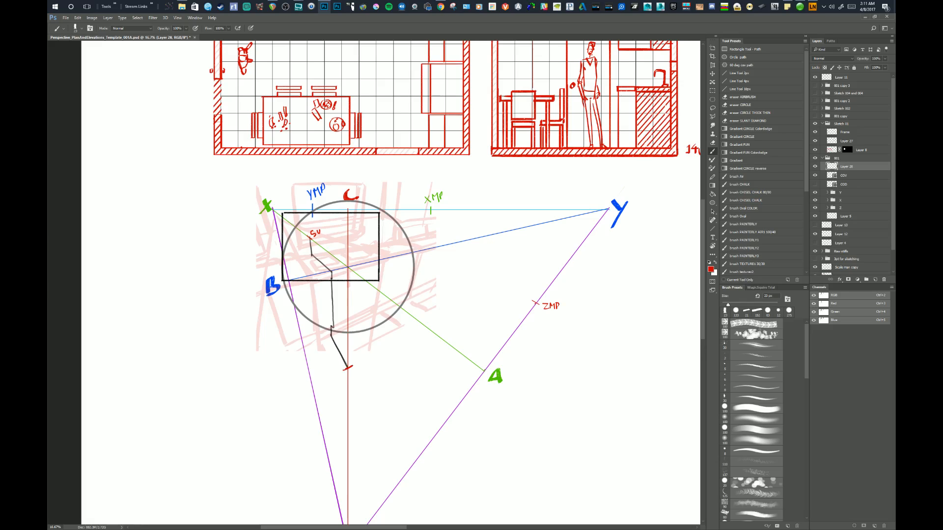
Circle the hatched base cabinet in the elevation in red and add small loops up the wall above the counter.
{"action": "left_click_drag", "start_coordinate": [354, 357], "coordinate": [357, 362]}
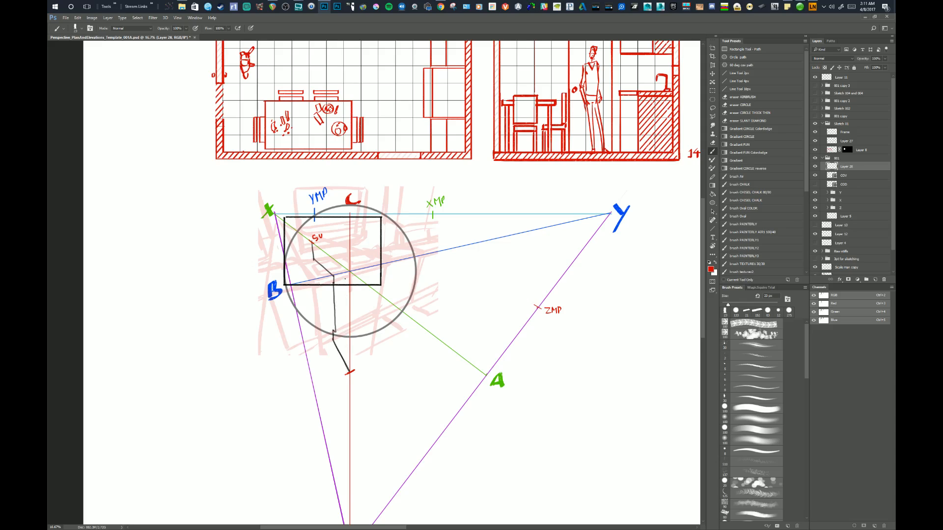
{"action": "left_click_drag", "start_coordinate": [442, 229], "coordinate": [413, 255]}
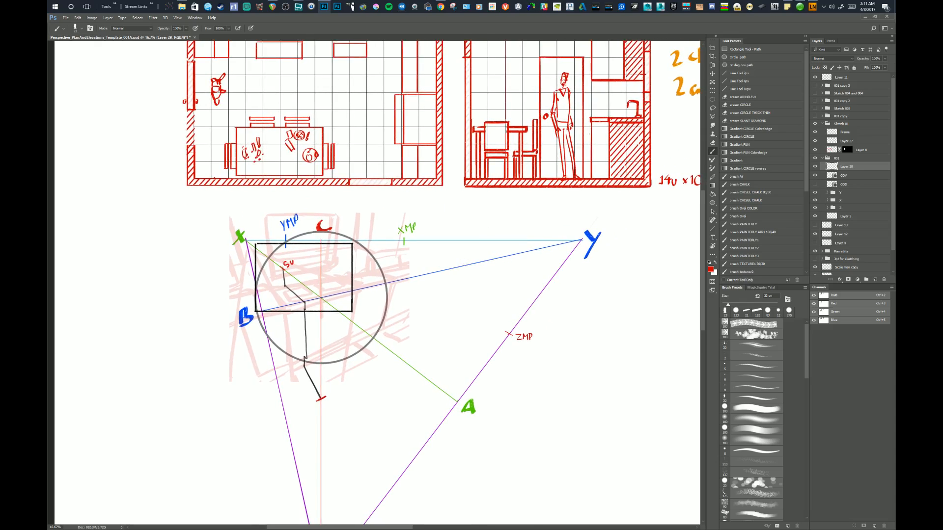
{"action": "mouse_move", "coordinate": [641, 92]}
{"action": "left_mouse_down"}
{"action": "mouse_move", "coordinate": [609, 140]}
{"action": "mouse_move", "coordinate": [656, 95]}
{"action": "mouse_move", "coordinate": [630, 93]}
{"action": "left_mouse_up"}
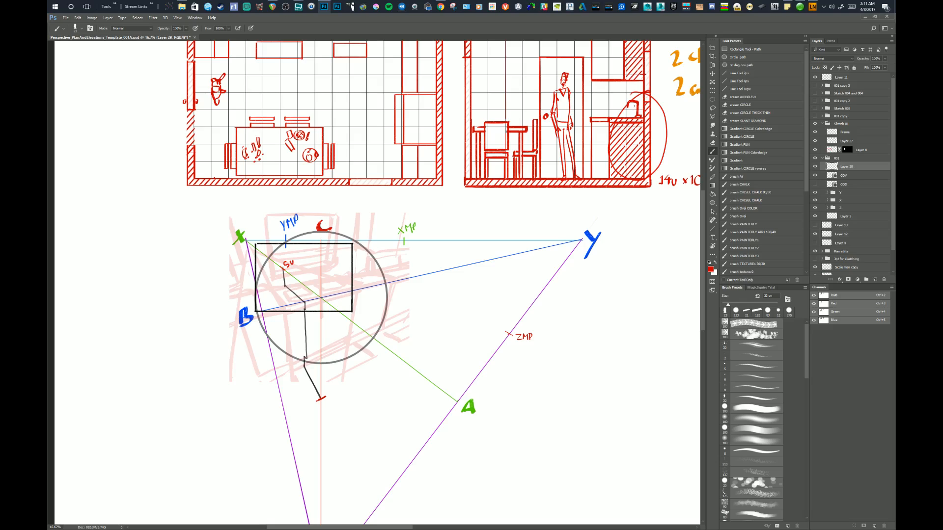
{"action": "left_click_drag", "start_coordinate": [643, 100], "coordinate": [642, 118]}
{"action": "key", "text": "ctrl+z"}
{"action": "mouse_move", "coordinate": [637, 97]}
{"action": "left_mouse_down"}
{"action": "mouse_move", "coordinate": [645, 99]}
{"action": "mouse_move", "coordinate": [641, 140]}
{"action": "mouse_move", "coordinate": [645, 66]}
{"action": "left_mouse_up"}
{"action": "left_click_drag", "start_coordinate": [605, 138], "coordinate": [615, 139]}
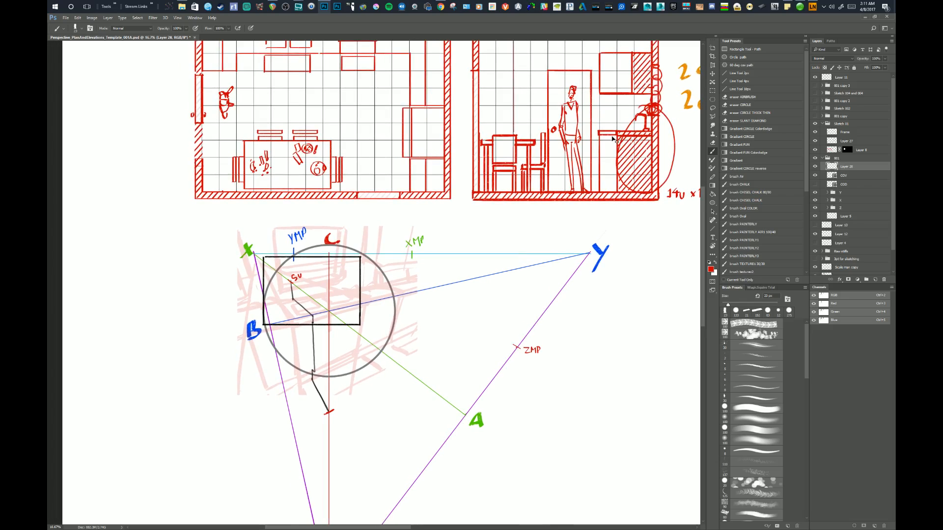
{"action": "key", "text": "ctrl+z"}
{"action": "mouse_move", "coordinate": [290, 265]}
{"action": "left_mouse_down"}
{"action": "mouse_move", "coordinate": [291, 274]}
{"action": "mouse_move", "coordinate": [290, 261]}
{"action": "left_mouse_up"}
{"action": "key", "text": "ctrl+alt+z"}
{"action": "key", "text": "ctrl+alt+z"}
{"action": "key", "text": "ctrl+alt+z"}
{"action": "left_click_drag", "start_coordinate": [313, 292], "coordinate": [311, 289]}
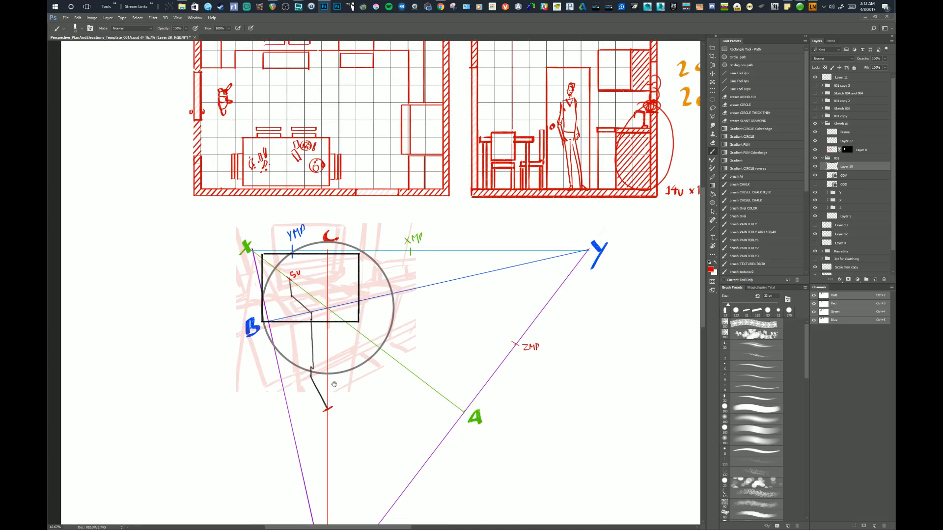
{"action": "left_click_drag", "start_coordinate": [334, 384], "coordinate": [333, 382]}
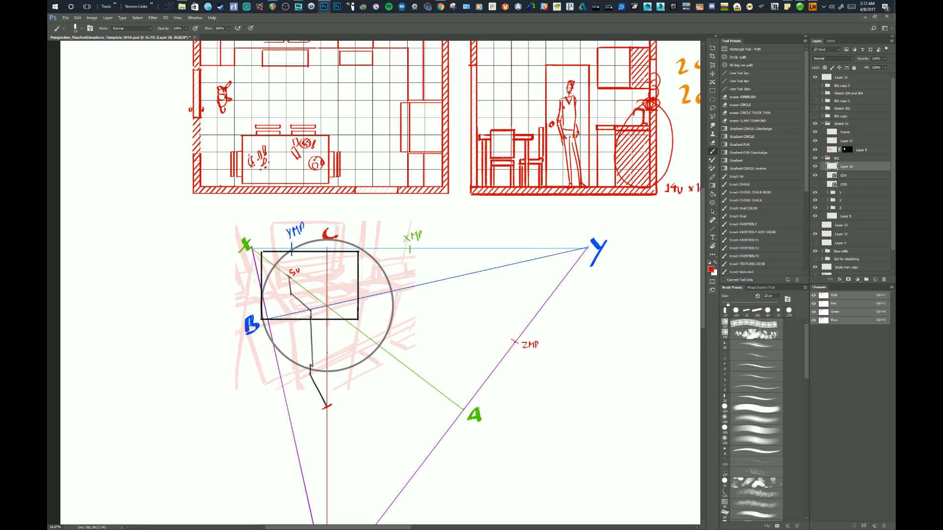
Hide the Frame layer and the COV circle layer, keeping the stepped wall profile displayed.
{"action": "left_click_drag", "start_coordinate": [388, 347], "coordinate": [382, 343]}
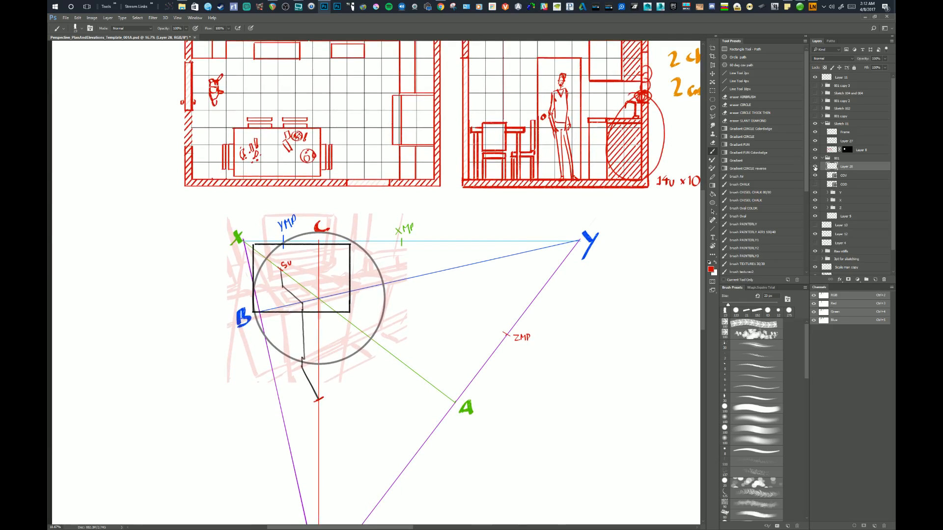
{"action": "left_click", "coordinate": [814, 167]}
{"action": "left_click", "coordinate": [814, 167]}
{"action": "left_click", "coordinate": [815, 132]}
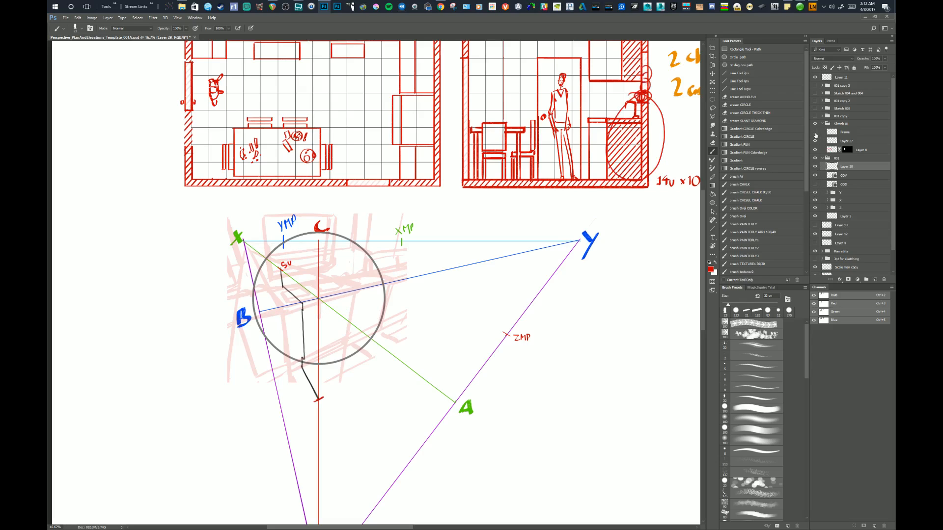
{"action": "left_click", "coordinate": [815, 142]}
{"action": "left_click", "coordinate": [815, 176]}
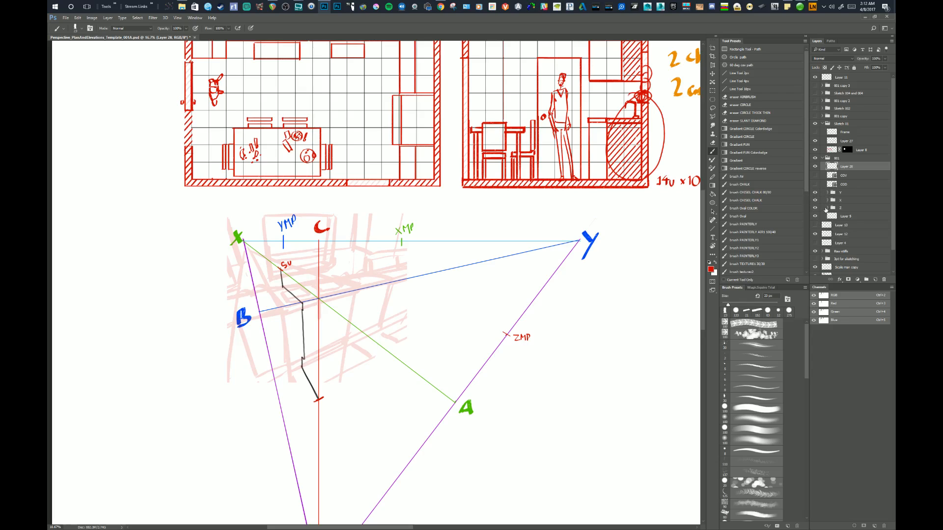
Expand the Z and X groups and show Layer 20 with the green perpendicular and Layer 21 with the green construction triangle.
{"action": "left_click", "coordinate": [827, 208]}
{"action": "left_click", "coordinate": [827, 208]}
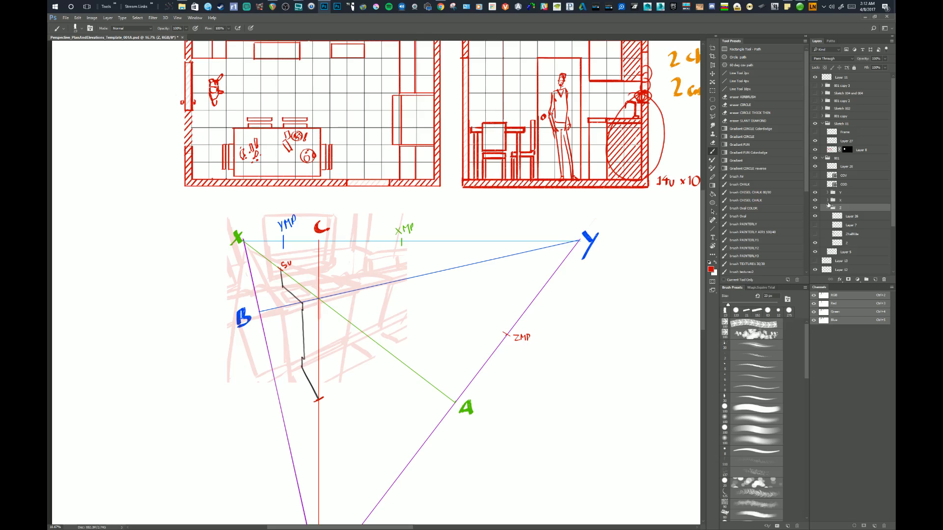
{"action": "left_click", "coordinate": [827, 200]}
{"action": "left_click", "coordinate": [814, 235]}
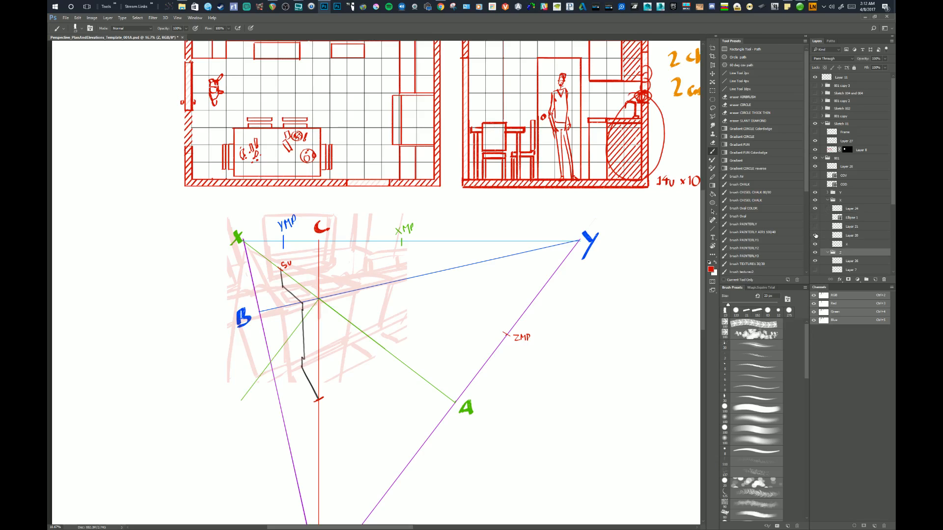
{"action": "left_click", "coordinate": [815, 226]}
{"action": "left_click", "coordinate": [815, 227]}
{"action": "left_click", "coordinate": [815, 227]}
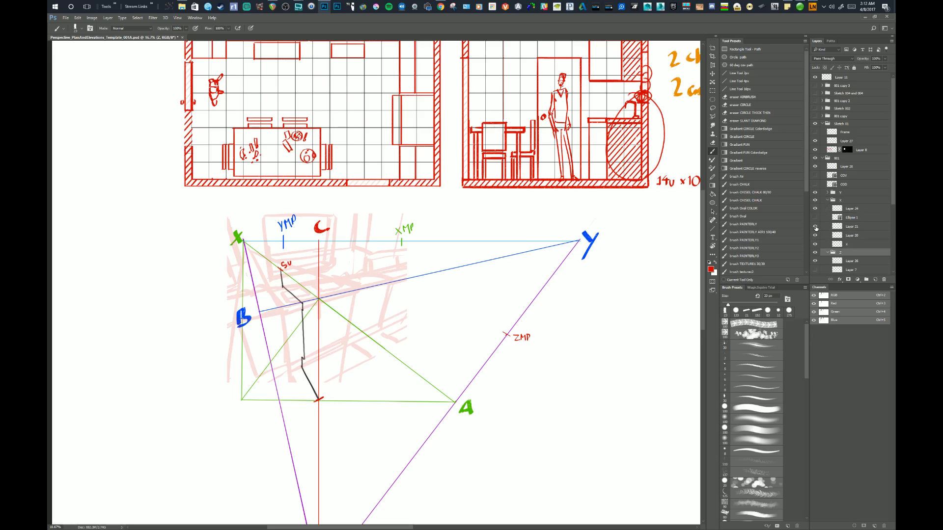
Erase the overshoot at the lower end of the green perpendicular on Layer 20, hide Layer 21 and collapse both groups.
{"action": "left_click", "coordinate": [834, 235]}
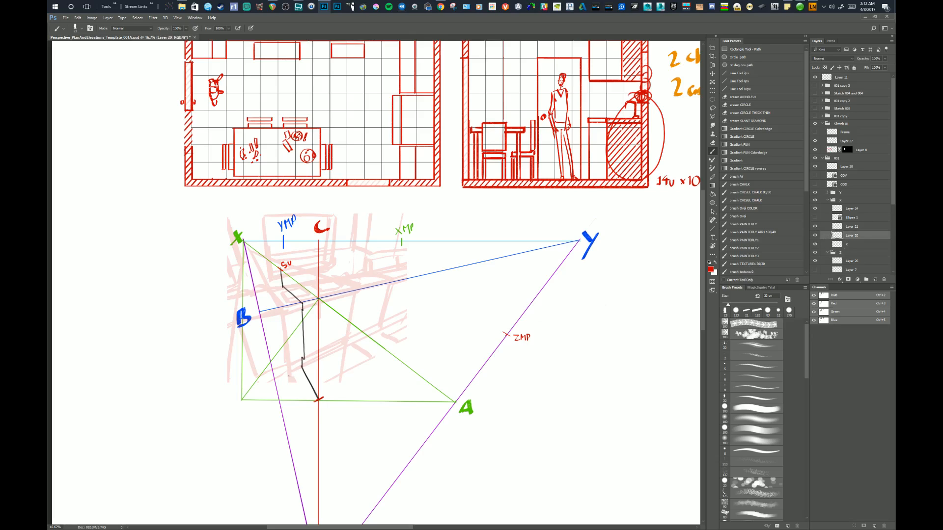
{"action": "key", "text": "e"}
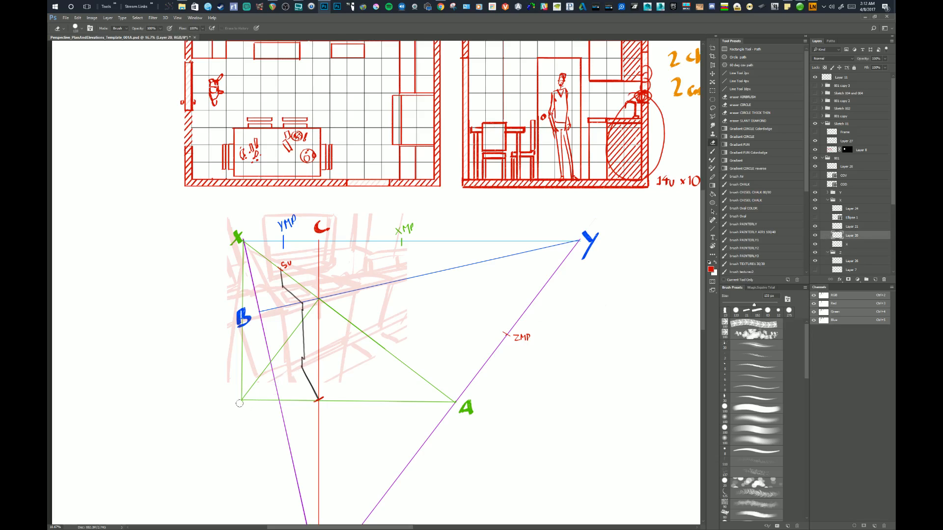
{"action": "left_click", "coordinate": [239, 404]}
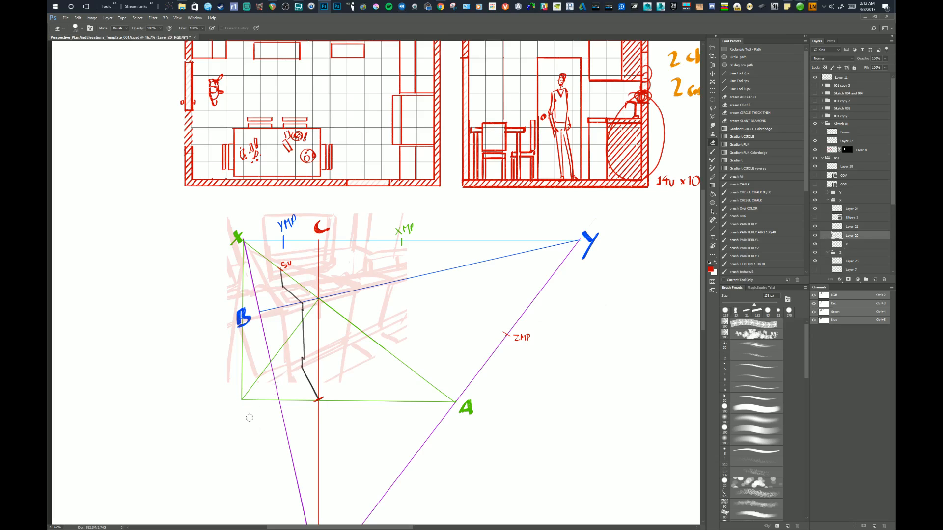
{"action": "left_click", "coordinate": [814, 227]}
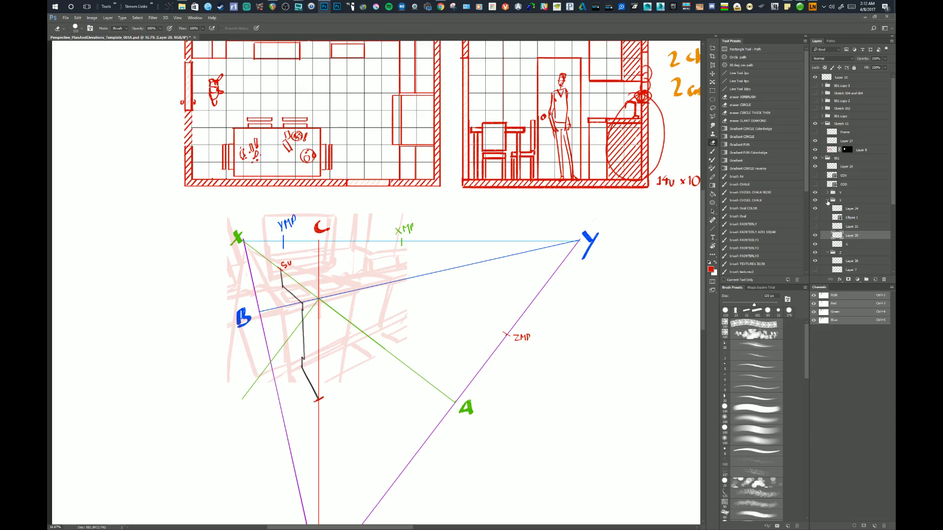
{"action": "left_click", "coordinate": [828, 200]}
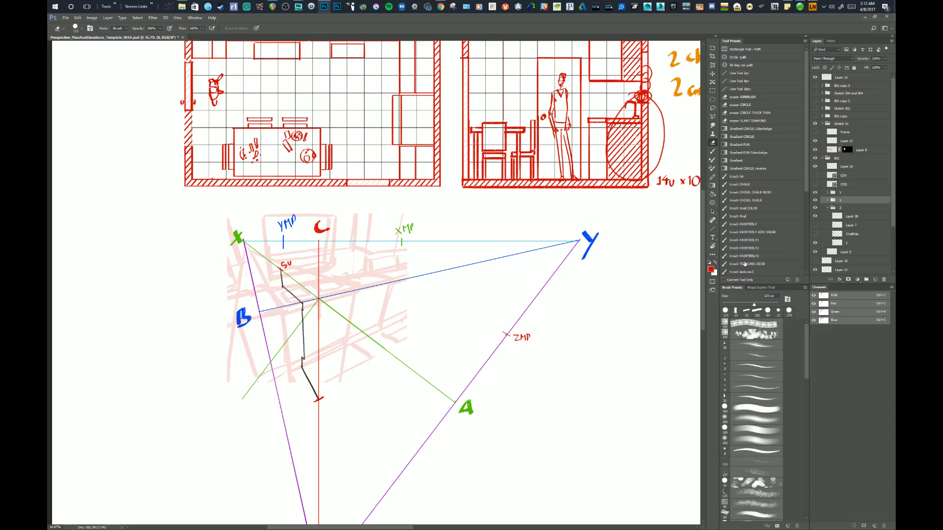
{"action": "left_click", "coordinate": [827, 207]}
On a new layer above Layer 28, draw a straight red line from ZMP to point C with the Line Tool 10px preset.
{"action": "left_click_drag", "start_coordinate": [511, 385], "coordinate": [526, 334]}
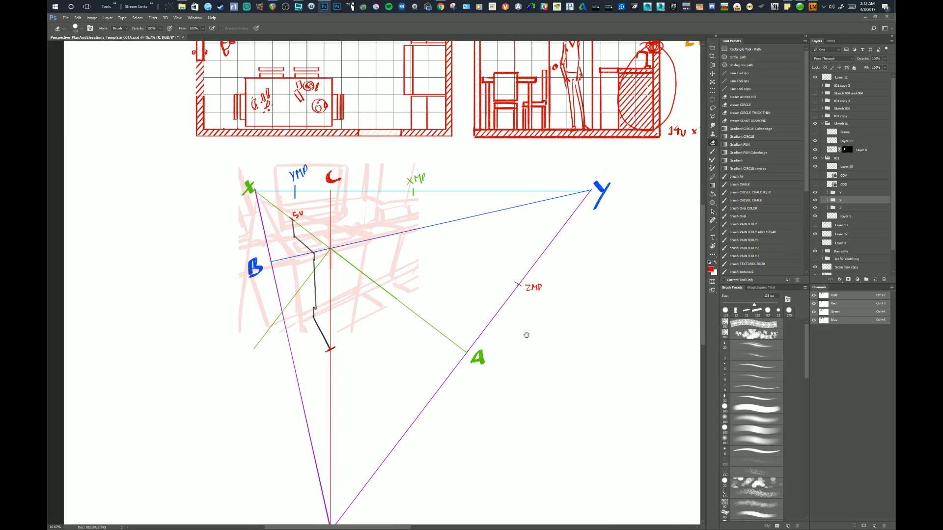
{"action": "left_click", "coordinate": [737, 89]}
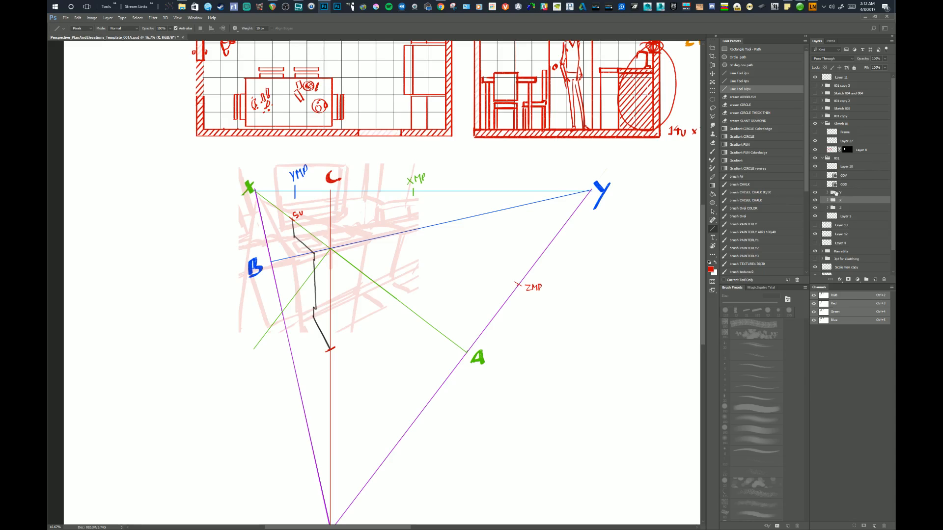
{"action": "left_click", "coordinate": [841, 167]}
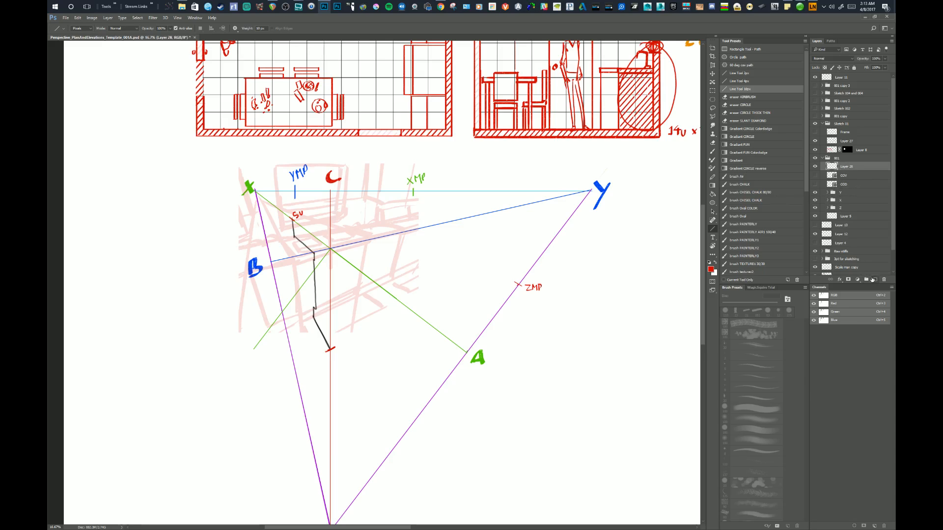
{"action": "left_click", "coordinate": [875, 279]}
{"action": "left_click_drag", "start_coordinate": [557, 314], "coordinate": [551, 324]}
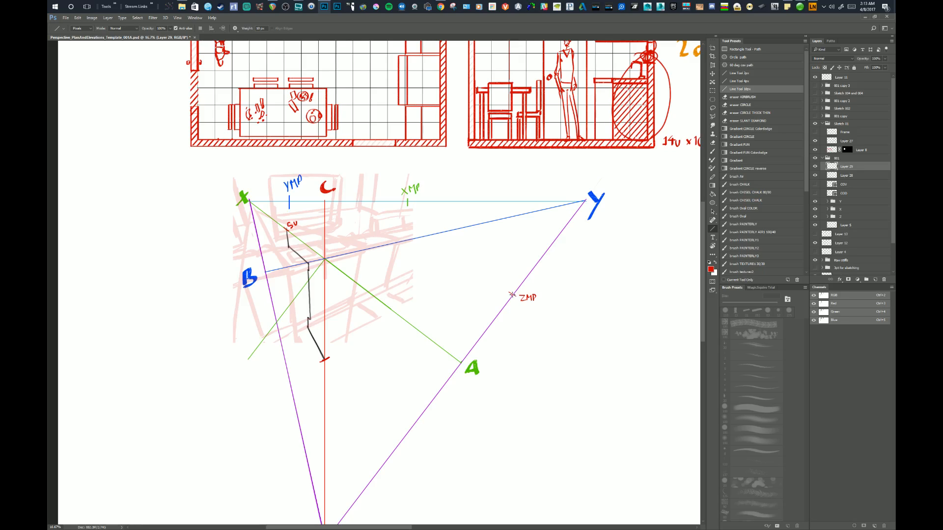
{"action": "left_click_drag", "start_coordinate": [512, 294], "coordinate": [342, 253]}
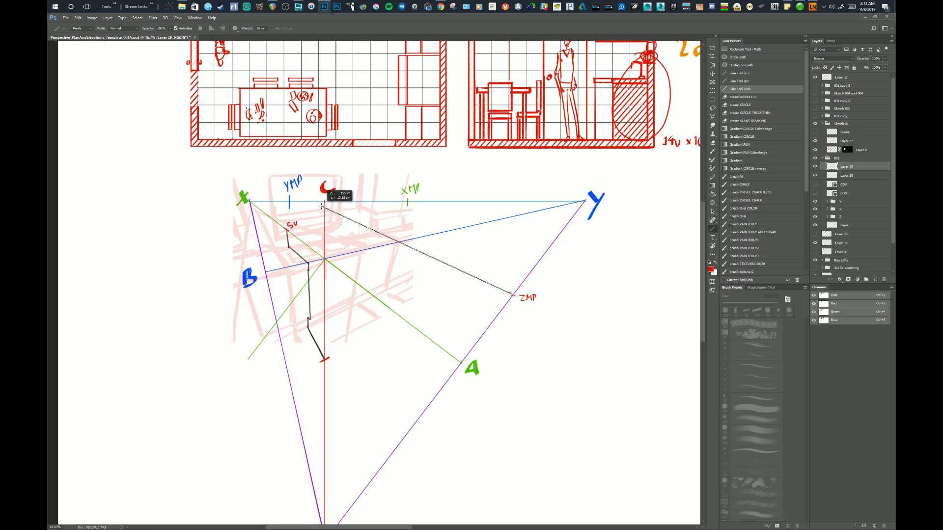
{"action": "mouse_move", "coordinate": [321, 209]}
{"action": "left_mouse_down"}
{"action": "mouse_move", "coordinate": [332, 209]}
{"action": "mouse_move", "coordinate": [325, 201]}
{"action": "left_mouse_up"}
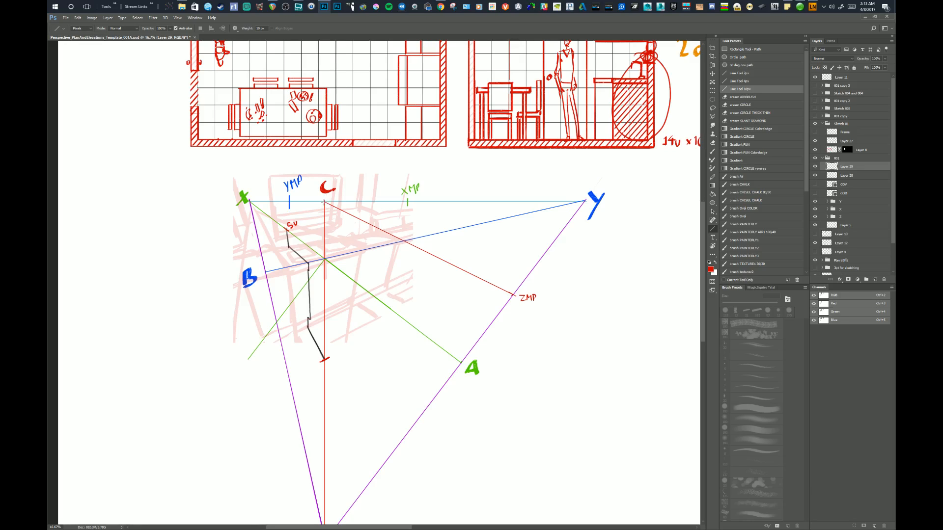
{"action": "key", "text": "ctrl+z"}
{"action": "mouse_move", "coordinate": [512, 294]}
{"action": "left_mouse_down"}
{"action": "mouse_move", "coordinate": [305, 185]}
{"action": "mouse_move", "coordinate": [320, 201]}
{"action": "left_mouse_up"}
{"action": "key", "text": "e"}
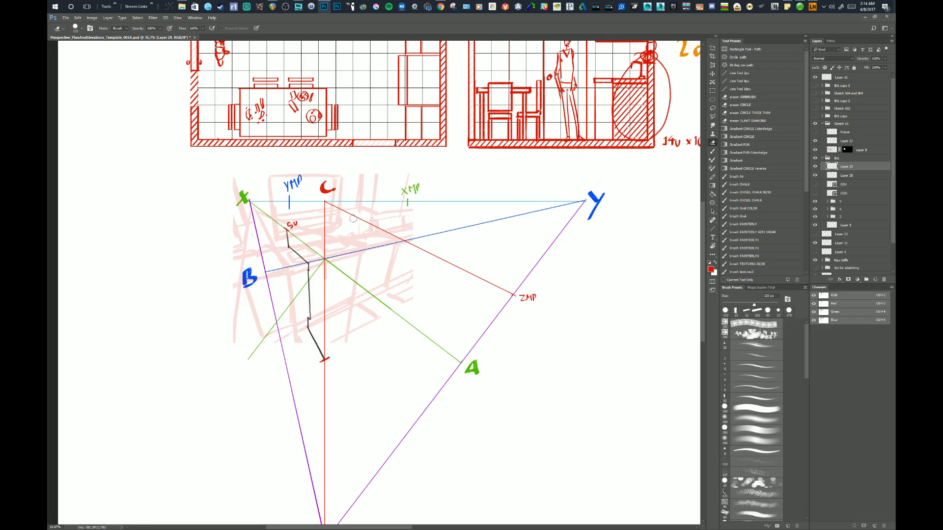
{"action": "left_click_drag", "start_coordinate": [394, 290], "coordinate": [398, 288]}
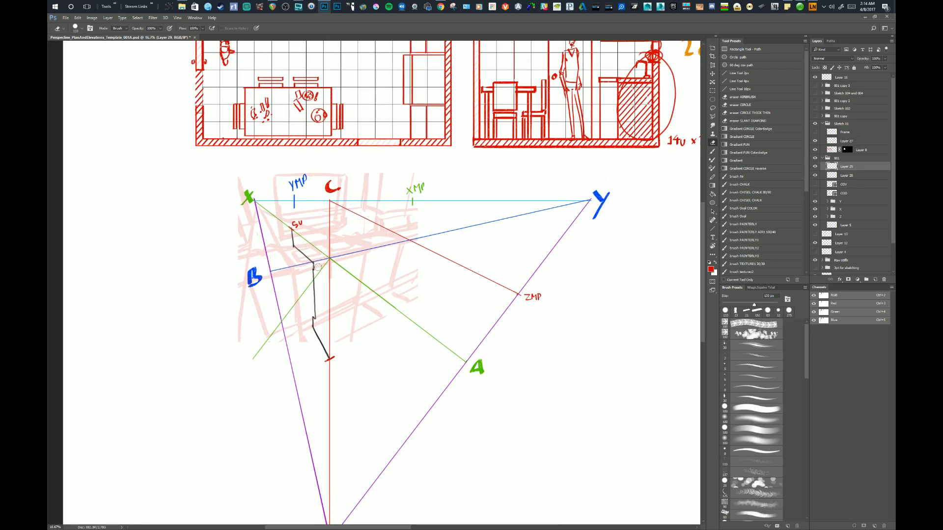
Try brushing a small red arrow pointing at the middle of the C–ZMP line.
{"action": "key", "text": "b"}
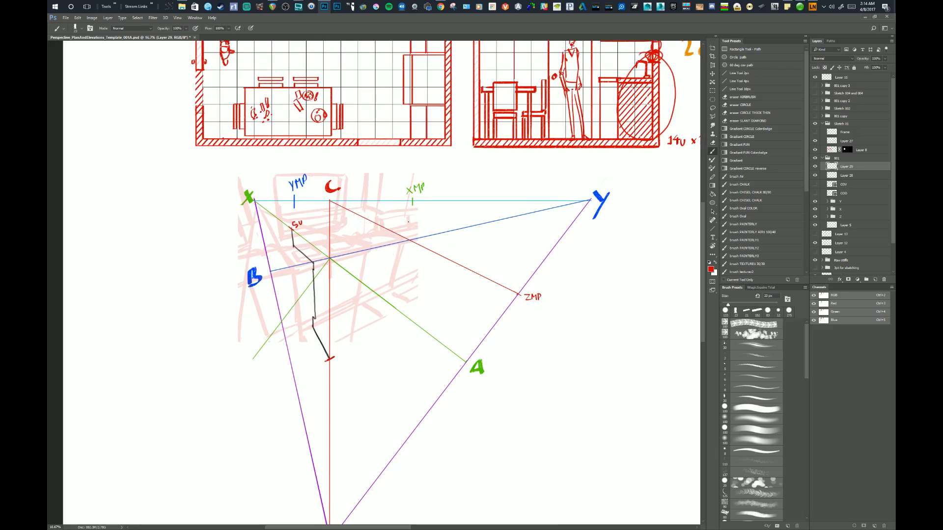
{"action": "left_click_drag", "start_coordinate": [345, 196], "coordinate": [346, 209]}
{"action": "left_click_drag", "start_coordinate": [453, 240], "coordinate": [450, 252]}
{"action": "left_click_drag", "start_coordinate": [439, 284], "coordinate": [443, 286]}
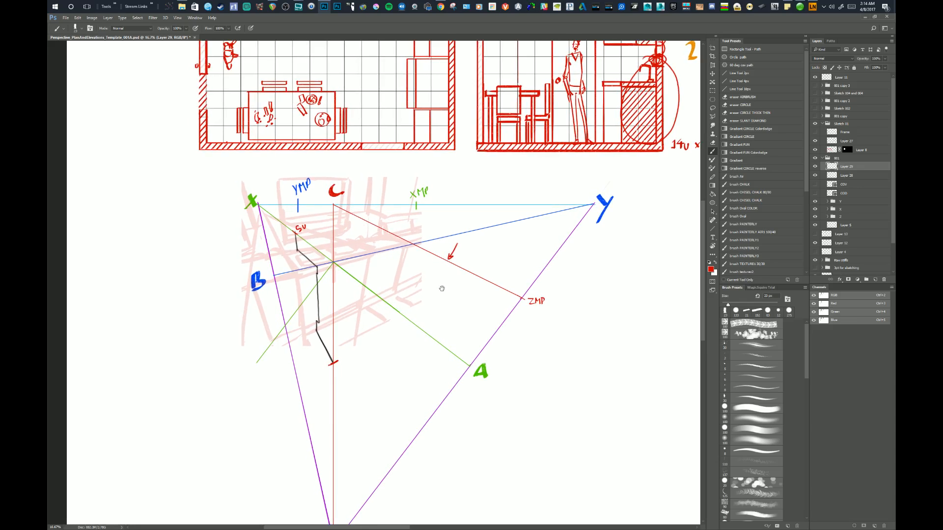
{"action": "key", "text": "ctrl+z"}
{"action": "key", "text": "ctrl+alt+z"}
{"action": "left_click_drag", "start_coordinate": [407, 254], "coordinate": [409, 257]}
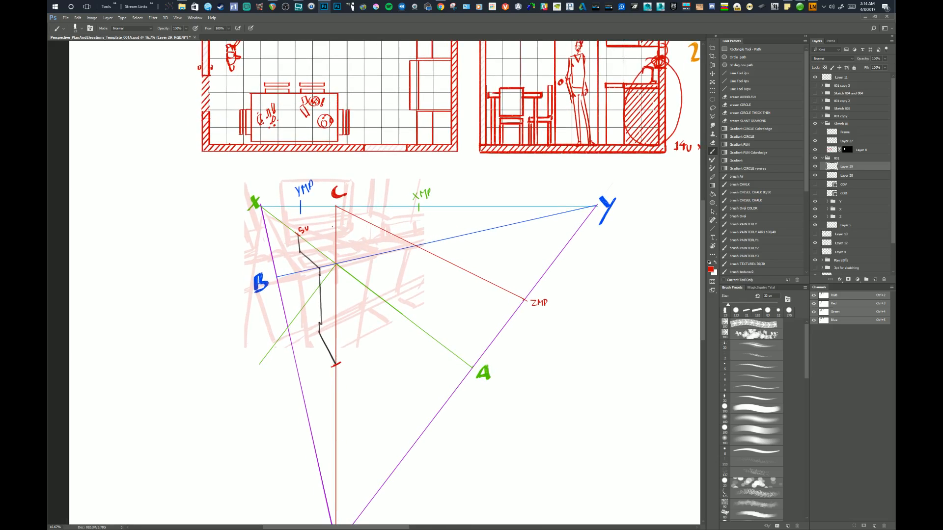
Try labelling the vertical guide RL and the C–ZMP line ML in red, and undo both labels.
{"action": "left_click_drag", "start_coordinate": [337, 222], "coordinate": [335, 229]}
{"action": "key", "text": "ctrl+z"}
{"action": "key", "text": "ctrl+z"}
{"action": "key", "text": "ctrl+z"}
{"action": "key", "text": "ctrl+z"}
{"action": "left_click_drag", "start_coordinate": [382, 214], "coordinate": [387, 218]}
{"action": "left_click_drag", "start_coordinate": [381, 253], "coordinate": [384, 246]}
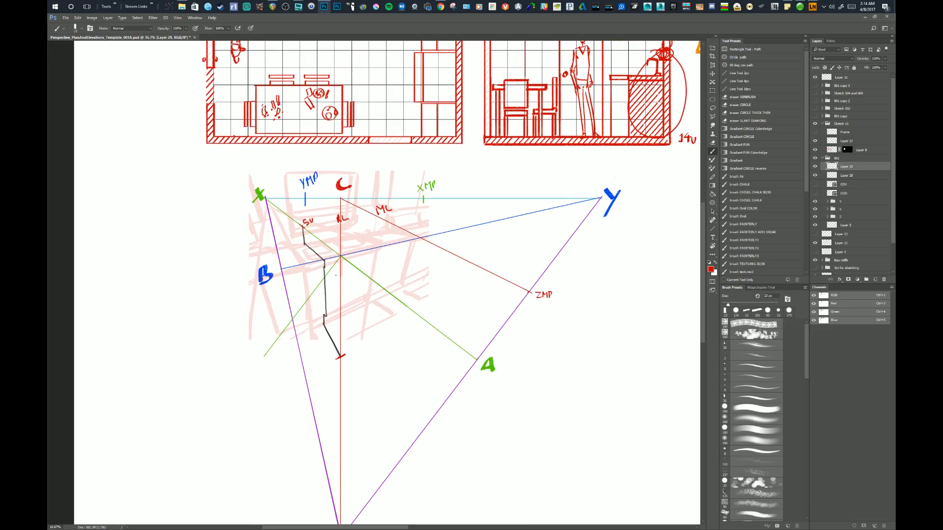
{"action": "left_click_drag", "start_coordinate": [395, 326], "coordinate": [391, 319]}
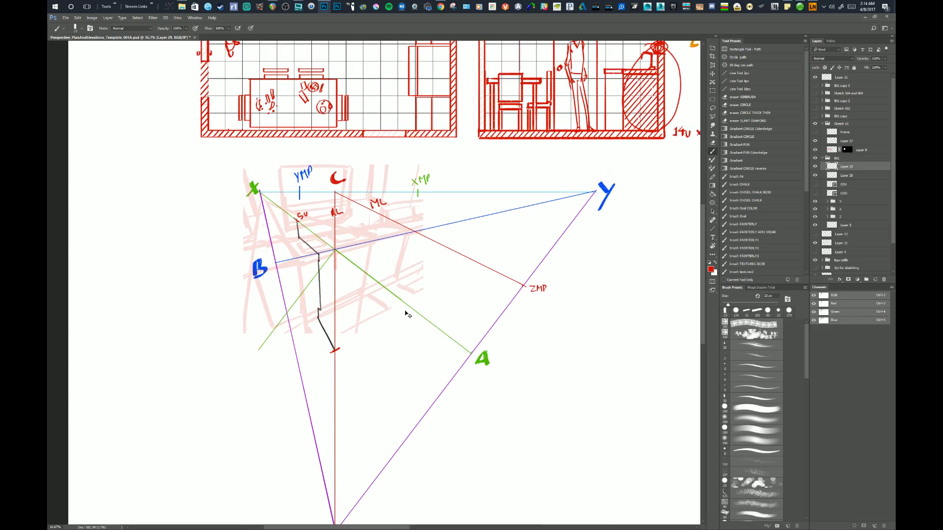
{"action": "key", "text": "ctrl+z"}
{"action": "key", "text": "ctrl+z"}
{"action": "key", "text": "ctrl+z"}
{"action": "key", "text": "ctrl+z"}
{"action": "key", "text": "ctrl+z"}
Try circling the ZMP point in red, and undo the circle.
{"action": "left_click_drag", "start_coordinate": [405, 319], "coordinate": [410, 317]}
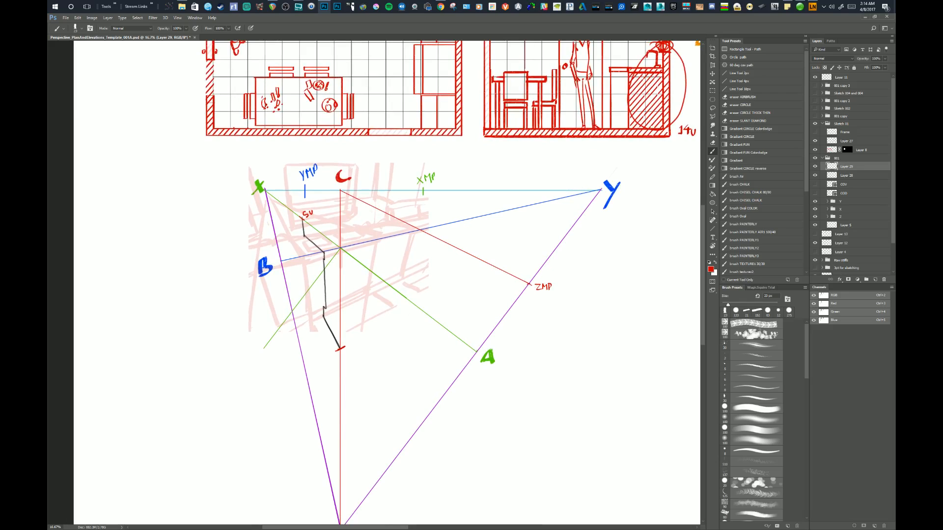
{"action": "left_click_drag", "start_coordinate": [529, 281], "coordinate": [522, 310]}
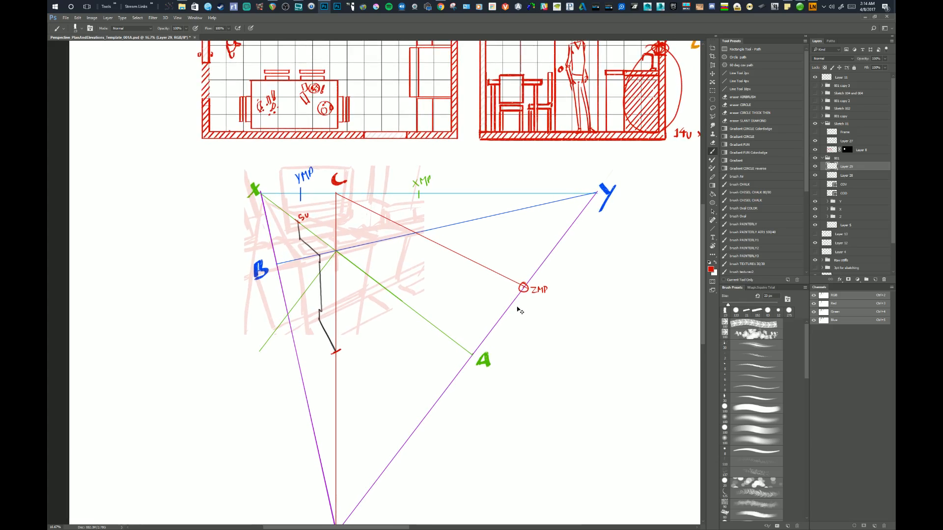
{"action": "key", "text": "ctrl+z"}
{"action": "left_click_drag", "start_coordinate": [523, 284], "coordinate": [522, 282]}
{"action": "left_click_drag", "start_coordinate": [519, 317], "coordinate": [512, 313]}
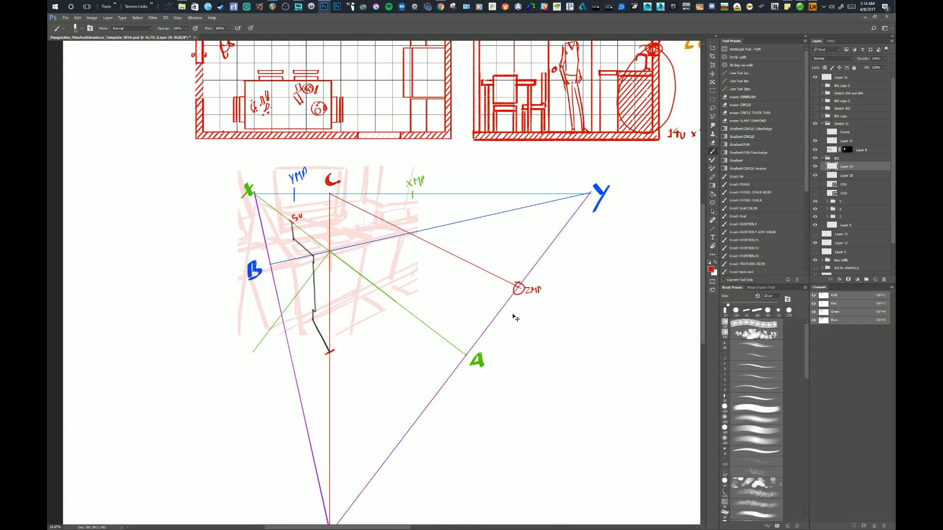
{"action": "key", "text": "ctrl+z"}
Try sketching a red measuring stroke from the center point toward B, and undo it.
{"action": "mouse_move", "coordinate": [345, 251]}
{"action": "left_mouse_down"}
{"action": "mouse_move", "coordinate": [424, 255]}
{"action": "mouse_move", "coordinate": [342, 247]}
{"action": "mouse_move", "coordinate": [266, 267]}
{"action": "left_mouse_up"}
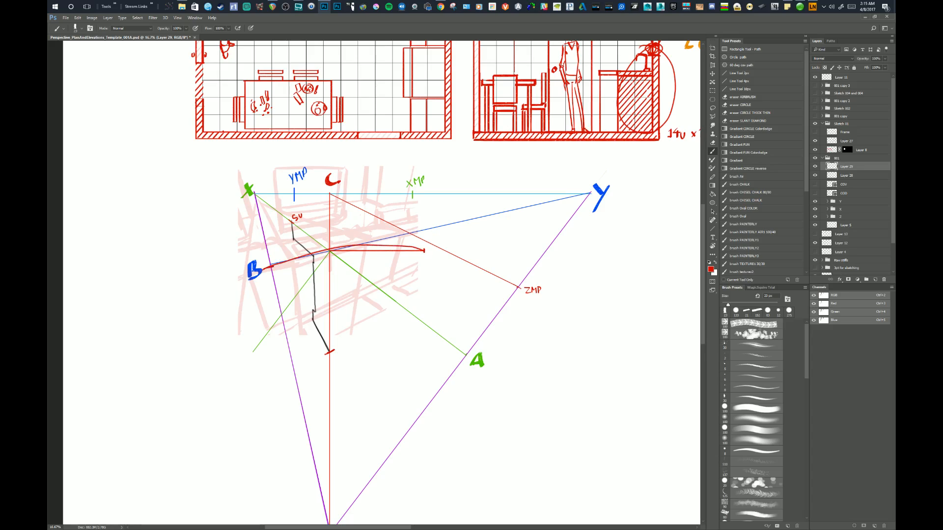
{"action": "key", "text": "ctrl+z"}
{"action": "key", "text": "ctrl+z"}
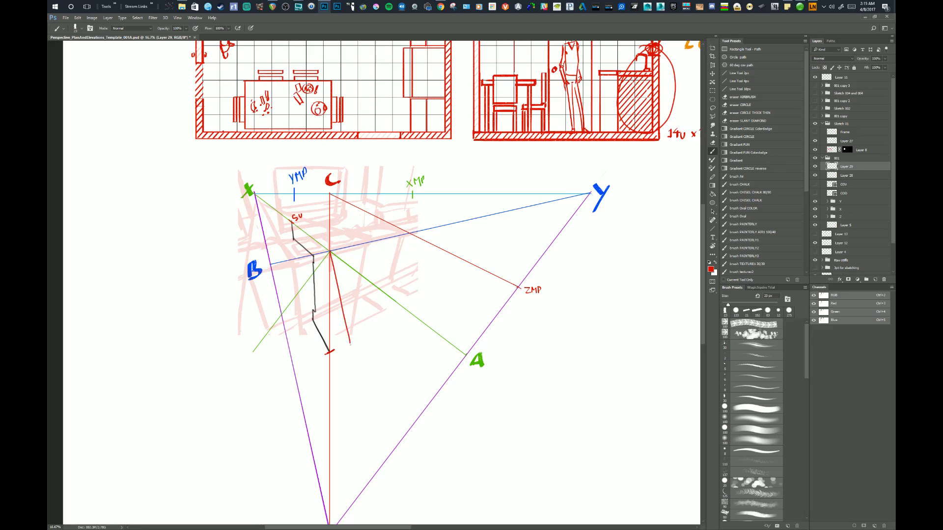
Sample the B label's blue and try a stroke downward from the center point, roughly perpendicular to the B–Y line.
{"action": "left_click", "coordinate": [255, 268], "text": "alt"}
{"action": "left_click_drag", "start_coordinate": [330, 252], "coordinate": [358, 353]}
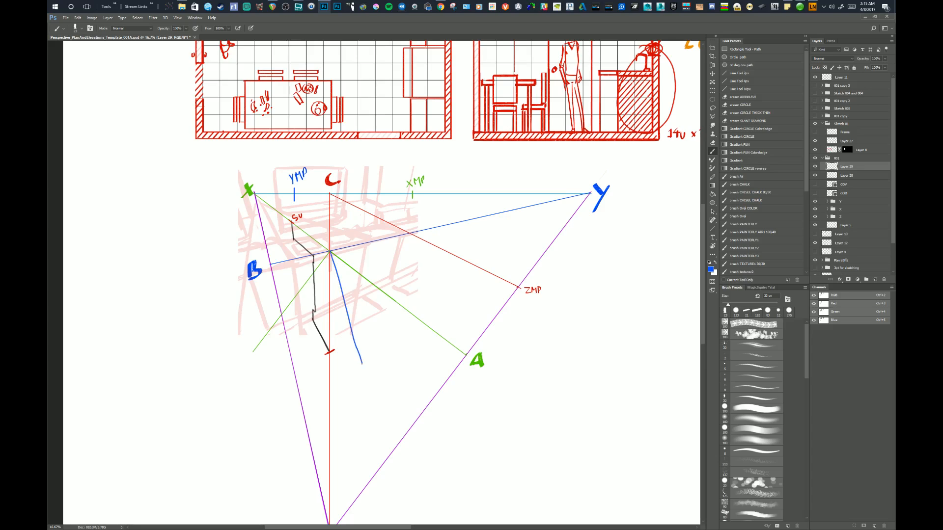
{"action": "key", "text": "ctrl+z"}
Sample the A label's green and try an X-shaped mark on the green perpendicular below the center point.
{"action": "left_click", "coordinate": [479, 360], "text": "alt"}
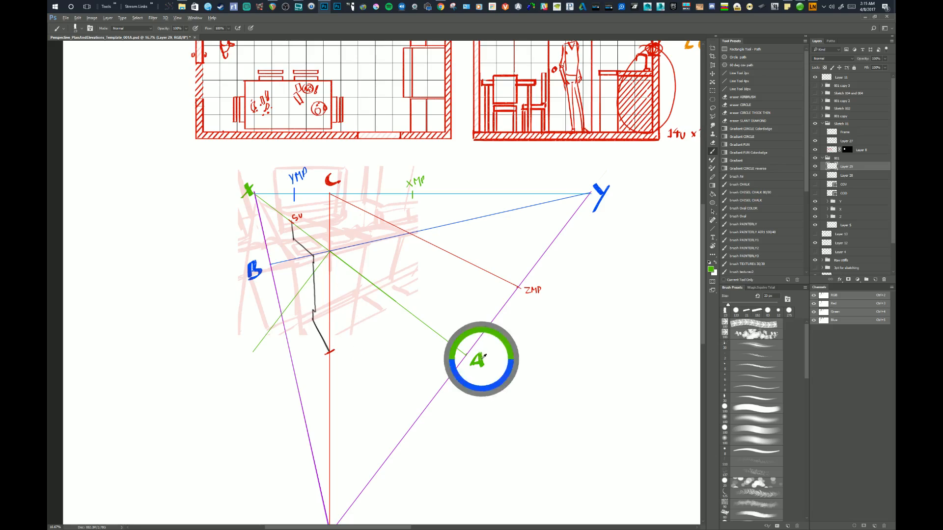
{"action": "mouse_move", "coordinate": [294, 299]}
{"action": "left_mouse_down"}
{"action": "mouse_move", "coordinate": [326, 258]}
{"action": "mouse_move", "coordinate": [266, 339]}
{"action": "left_mouse_up"}
{"action": "key", "text": "ctrl+z"}
{"action": "left_click_drag", "start_coordinate": [285, 298], "coordinate": [299, 305]}
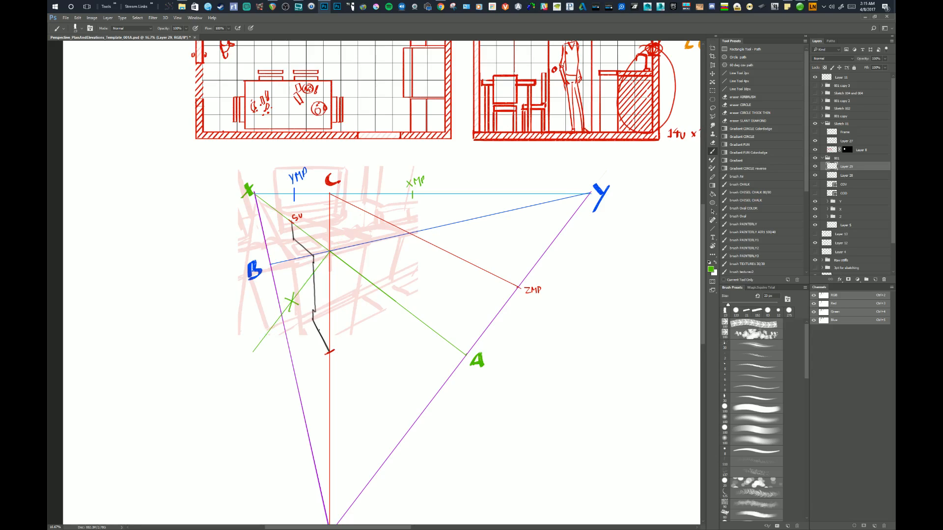
{"action": "key", "text": "ctrl+z"}
Try drawing a long green line roughly parallel to the green perpendicular, crossing the X–Y horizon, and undo it.
{"action": "left_click_drag", "start_coordinate": [211, 391], "coordinate": [228, 370]}
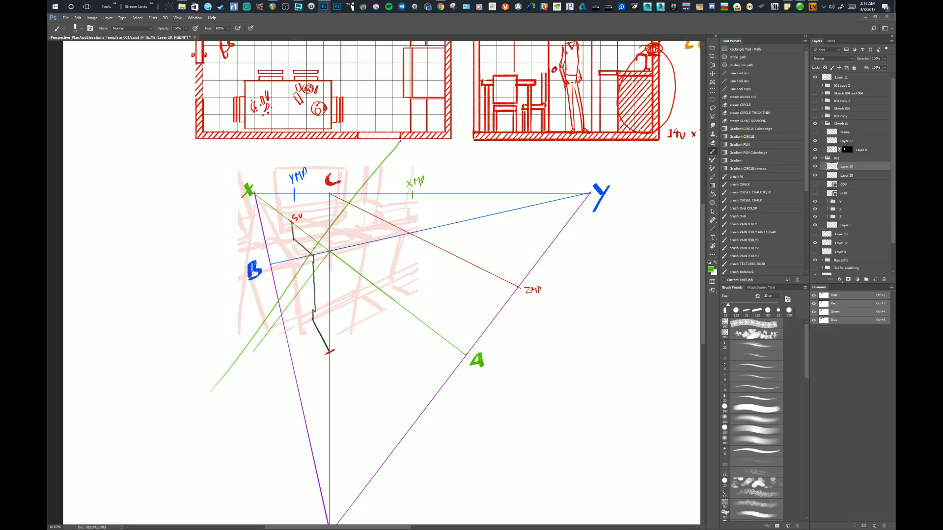
{"action": "left_click_drag", "start_coordinate": [404, 143], "coordinate": [399, 149]}
{"action": "left_click_drag", "start_coordinate": [217, 375], "coordinate": [219, 377]}
{"action": "key", "text": "ctrl+alt+z"}
{"action": "key", "text": "ctrl+alt+z"}
{"action": "key", "text": "ctrl+alt+z"}
{"action": "key", "text": "ctrl+alt+z"}
{"action": "key", "text": "ctrl+alt+z"}
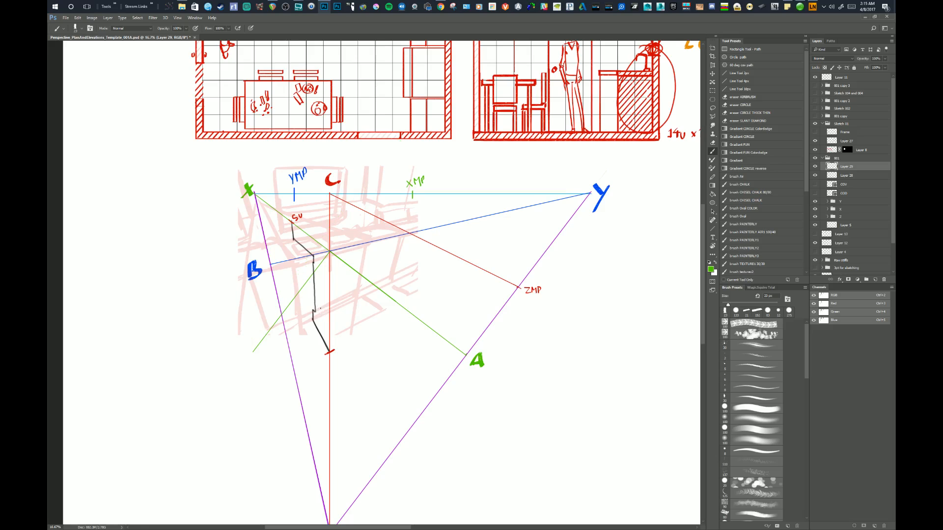
Try marking two short green ticks across the green perpendicular just below the center point.
{"action": "mouse_move", "coordinate": [434, 301]}
{"action": "left_mouse_down"}
{"action": "mouse_move", "coordinate": [423, 308]}
{"action": "mouse_move", "coordinate": [433, 287]}
{"action": "left_mouse_up"}
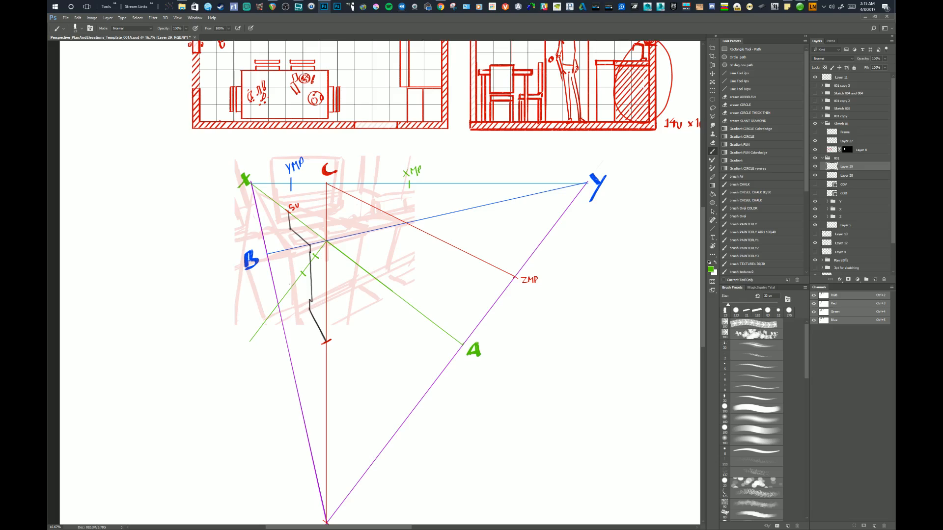
{"action": "key", "text": "ctrl+alt+z"}
{"action": "key", "text": "ctrl+alt+z"}
Try tracing the green perpendicular from the center point down past the stepped line, and undo the stroke.
{"action": "mouse_move", "coordinate": [530, 272]}
{"action": "left_mouse_down"}
{"action": "mouse_move", "coordinate": [545, 274]}
{"action": "mouse_move", "coordinate": [528, 269]}
{"action": "left_mouse_up"}
{"action": "left_click_drag", "start_coordinate": [325, 242], "coordinate": [273, 304]}
{"action": "key", "text": "ctrl+alt+z"}
{"action": "key", "text": "ctrl+alt+z"}
{"action": "left_click_drag", "start_coordinate": [538, 308], "coordinate": [533, 314]}
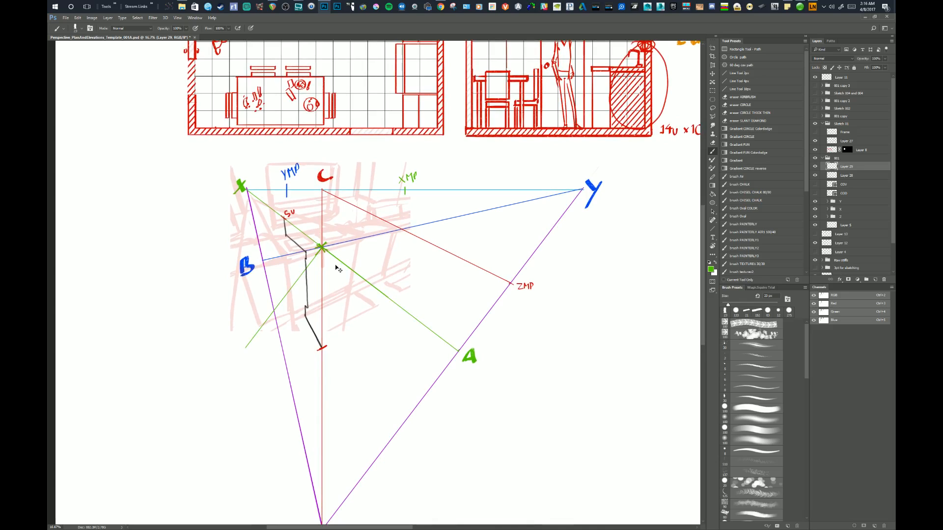
Undo the green mark at the center point and set up the 10px Line Tool with the orange MB swatch colour.
{"action": "key", "text": "ctrl+alt+z"}
{"action": "left_click_drag", "start_coordinate": [532, 248], "coordinate": [468, 319]}
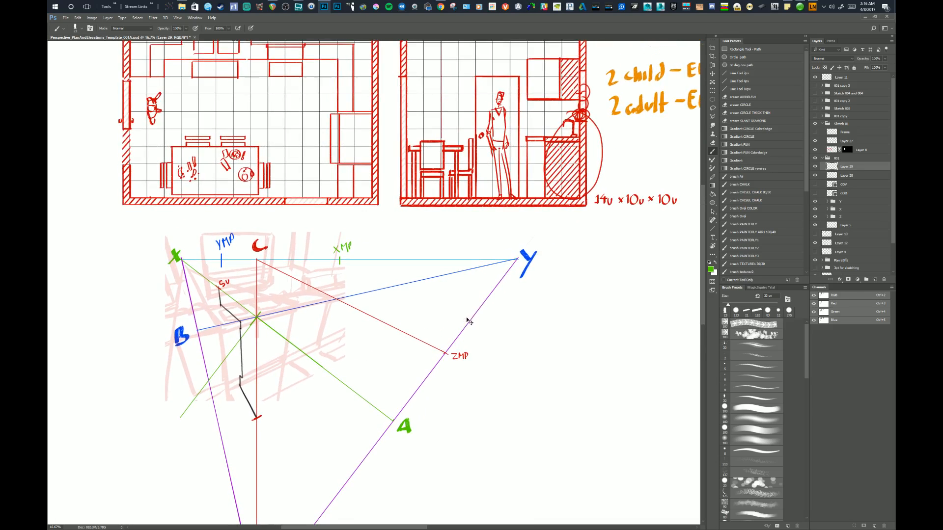
{"action": "left_click_drag", "start_coordinate": [624, 140], "coordinate": [518, 219]}
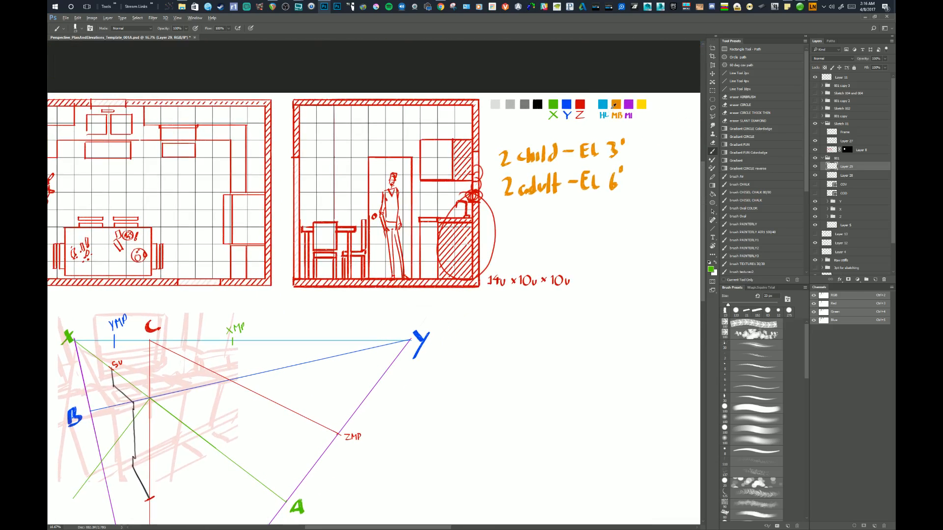
{"action": "left_click_drag", "start_coordinate": [517, 332], "coordinate": [666, 117]}
{"action": "left_click", "coordinate": [739, 88]}
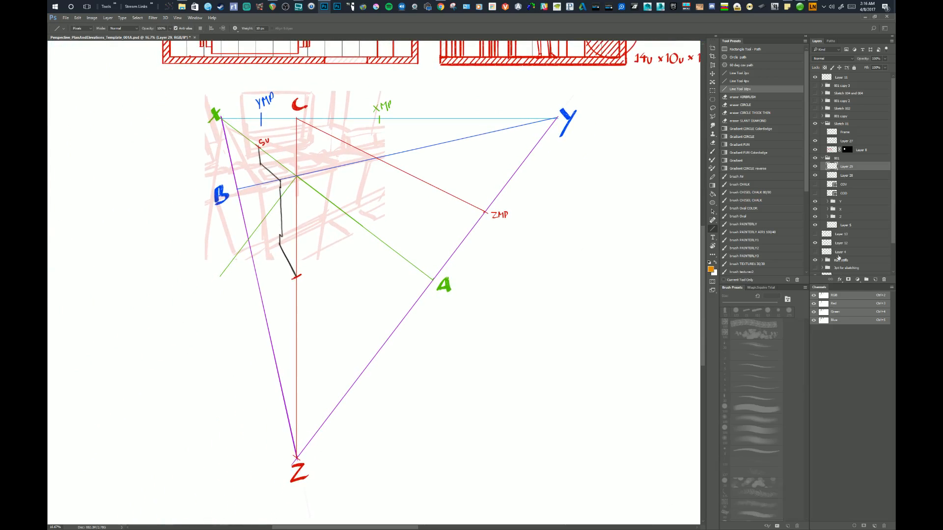
Add a new layer inside the 001 group and name it THL-MB.
{"action": "left_click", "coordinate": [843, 158]}
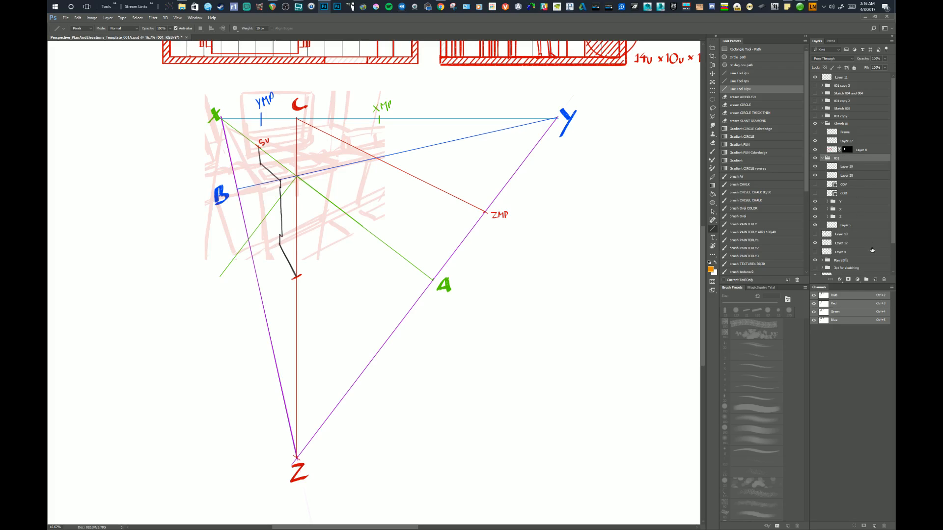
{"action": "left_click", "coordinate": [875, 280]}
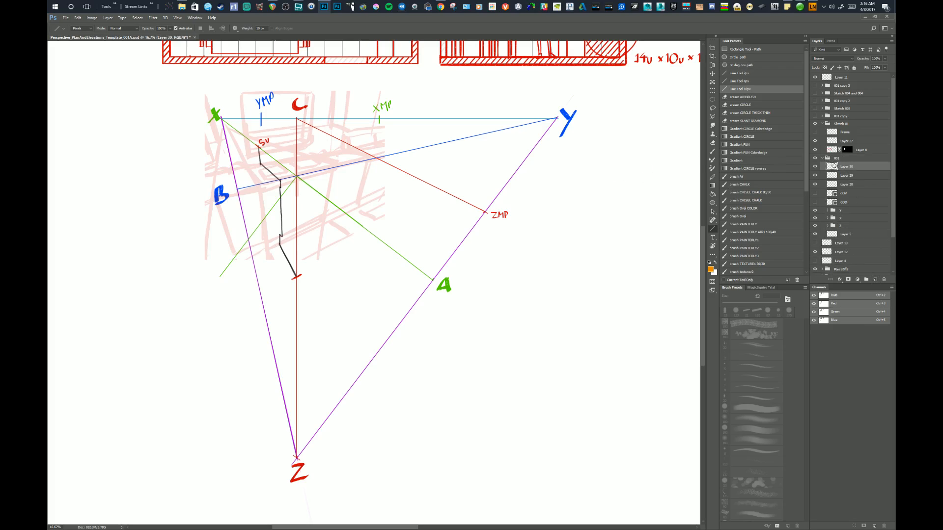
{"action": "double_click", "coordinate": [844, 167]}
{"action": "key", "text": "BackSpace"}
{"action": "key", "text": "Return"}
Draw a long orange measuring line through the center point over the green perpendicular, and slide it down along that direction.
{"action": "left_click_drag", "start_coordinate": [170, 334], "coordinate": [339, 119]}
{"action": "key", "text": "v"}
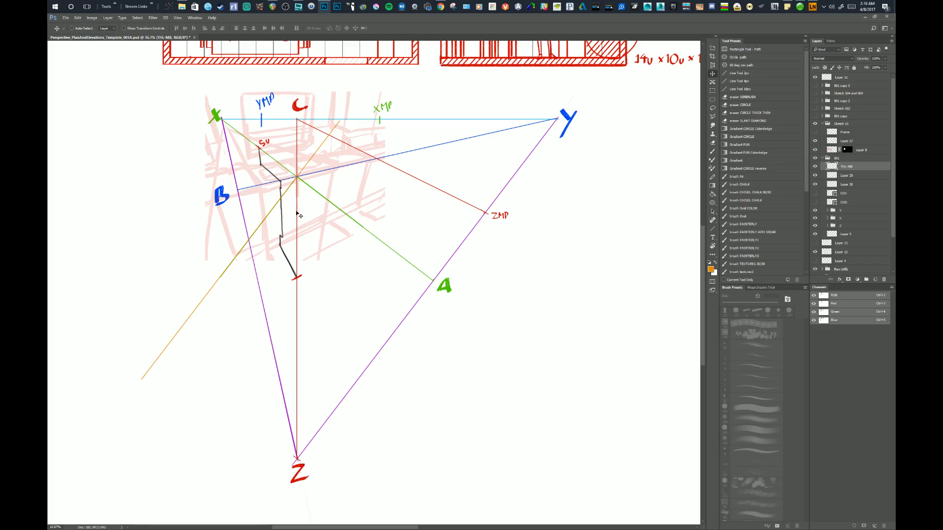
{"action": "mouse_move", "coordinate": [297, 213]}
{"action": "left_mouse_down"}
{"action": "mouse_move", "coordinate": [312, 207]}
{"action": "mouse_move", "coordinate": [301, 218]}
{"action": "left_mouse_up"}
Try drawing an orange line from ZMP through the red tick on the C–Z line to the measuring line, and undo it.
{"action": "left_click", "coordinate": [732, 90]}
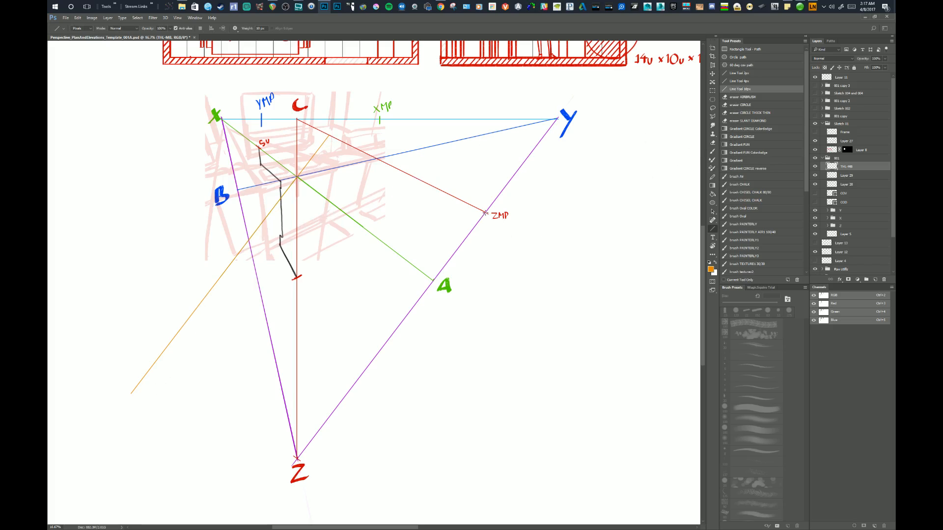
{"action": "left_click_drag", "start_coordinate": [484, 213], "coordinate": [183, 316]}
{"action": "left_click_drag", "start_coordinate": [341, 336], "coordinate": [339, 338]}
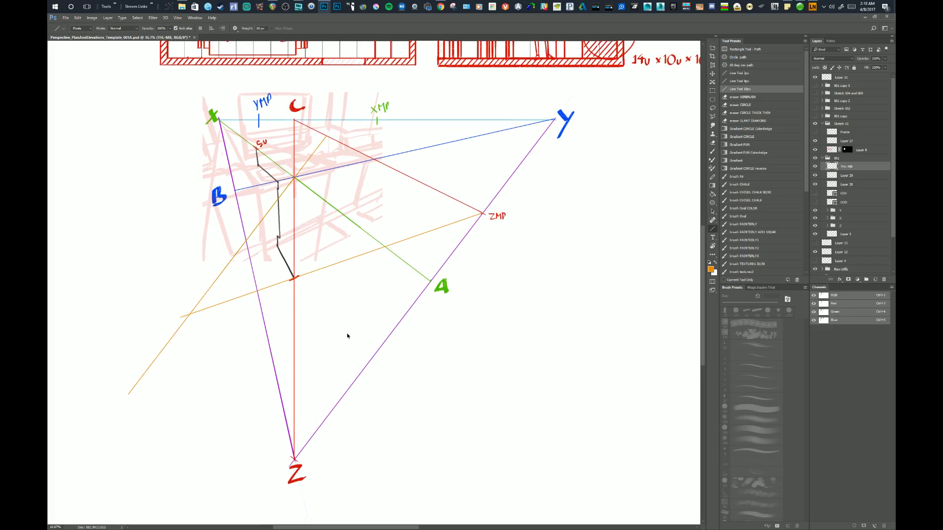
{"action": "key", "text": "ctrl+z"}
Draw a line in the C label's red on Layer 29, from ZMP through the C–Z tick to just past the orange measuring line.
{"action": "left_click", "coordinate": [292, 109], "text": "alt"}
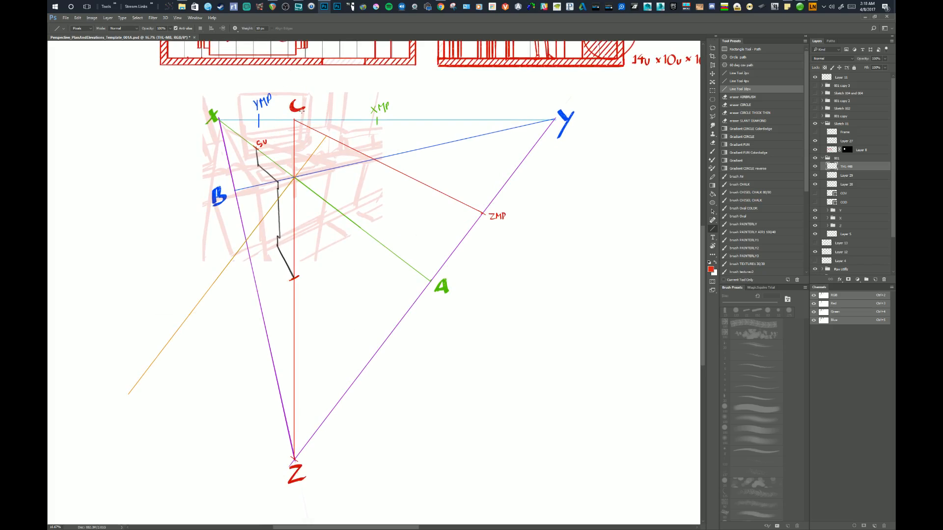
{"action": "left_click", "coordinate": [816, 166]}
{"action": "left_click", "coordinate": [815, 167]}
{"action": "left_click", "coordinate": [819, 176]}
{"action": "left_click", "coordinate": [816, 176]}
{"action": "left_click", "coordinate": [816, 176]}
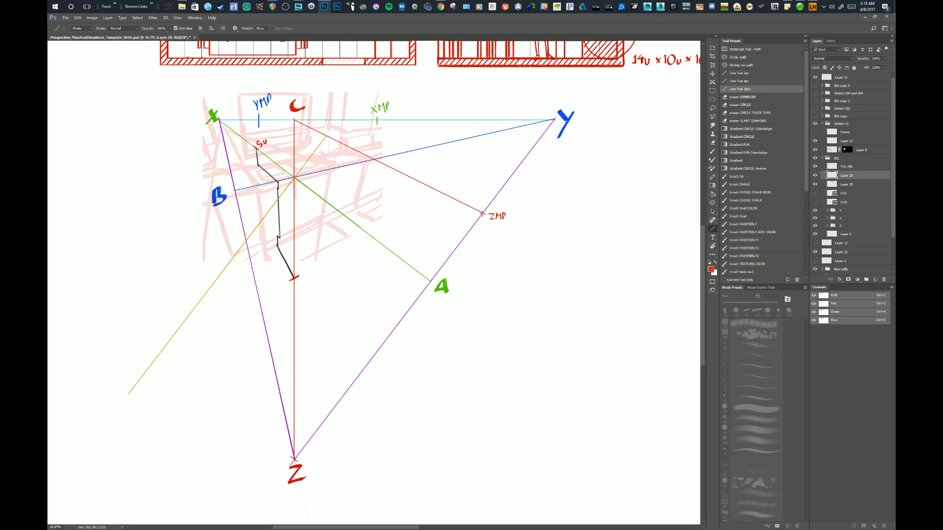
{"action": "left_click_drag", "start_coordinate": [483, 214], "coordinate": [179, 317]}
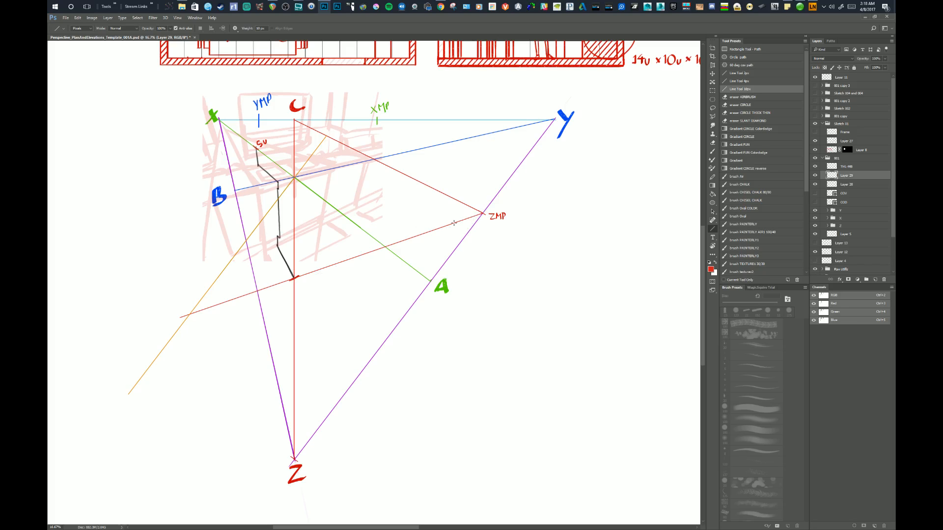
{"action": "left_click_drag", "start_coordinate": [197, 333], "coordinate": [211, 340]}
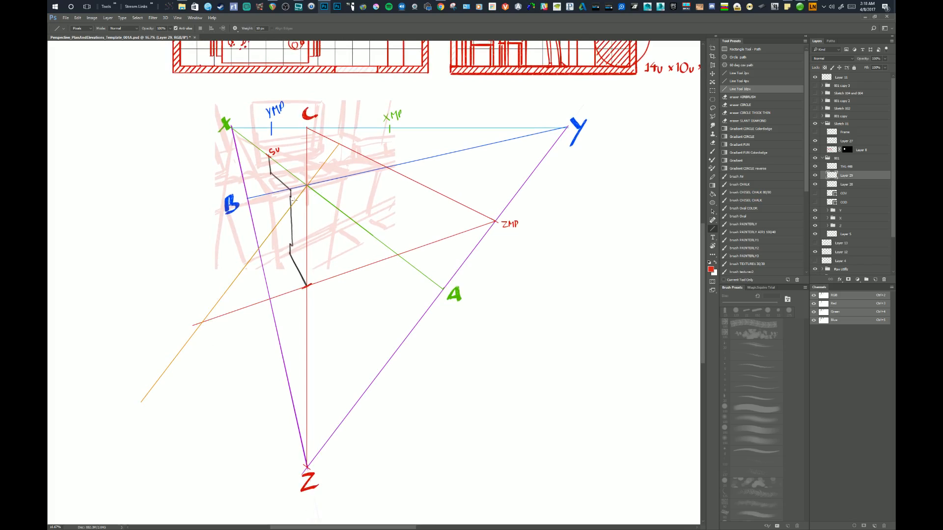
{"action": "mouse_move", "coordinate": [217, 349]}
{"action": "left_mouse_down"}
{"action": "mouse_move", "coordinate": [217, 360]}
{"action": "mouse_move", "coordinate": [167, 339]}
{"action": "left_mouse_up"}
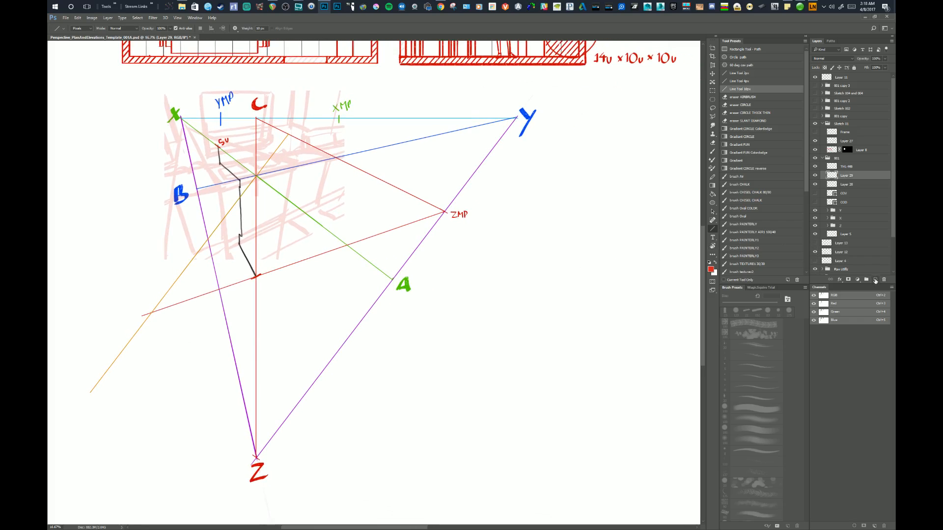
Add a new layer above the Frame layer and draw a vertical red line with short end ticks in the blank area beside the perspective triangle.
{"action": "key", "text": "alt+bracketright"}
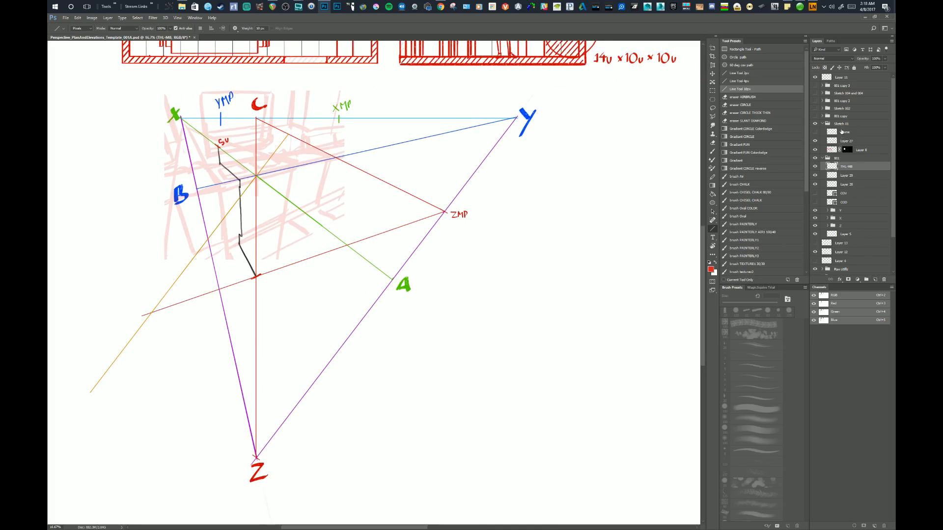
{"action": "left_click", "coordinate": [842, 132]}
{"action": "left_click", "coordinate": [875, 279]}
{"action": "left_click_drag", "start_coordinate": [550, 283], "coordinate": [536, 254]}
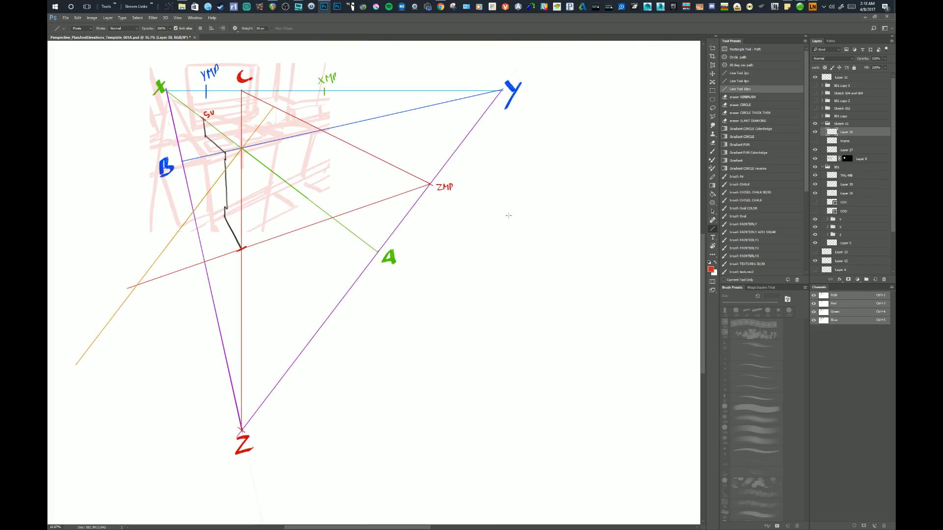
{"action": "mouse_move", "coordinate": [506, 201]}
{"action": "left_mouse_down"}
{"action": "mouse_move", "coordinate": [523, 367]}
{"action": "mouse_move", "coordinate": [528, 339]}
{"action": "left_mouse_up"}
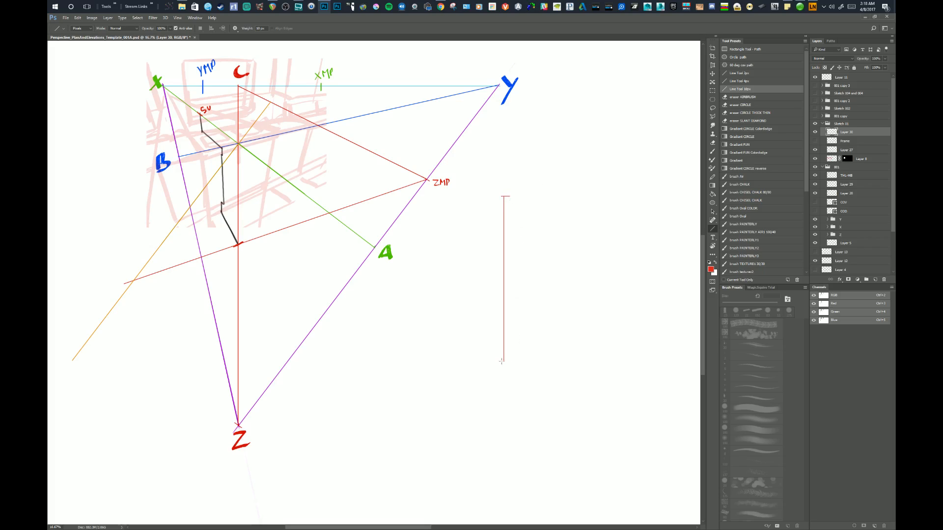
{"action": "left_click_drag", "start_coordinate": [523, 332], "coordinate": [522, 327]}
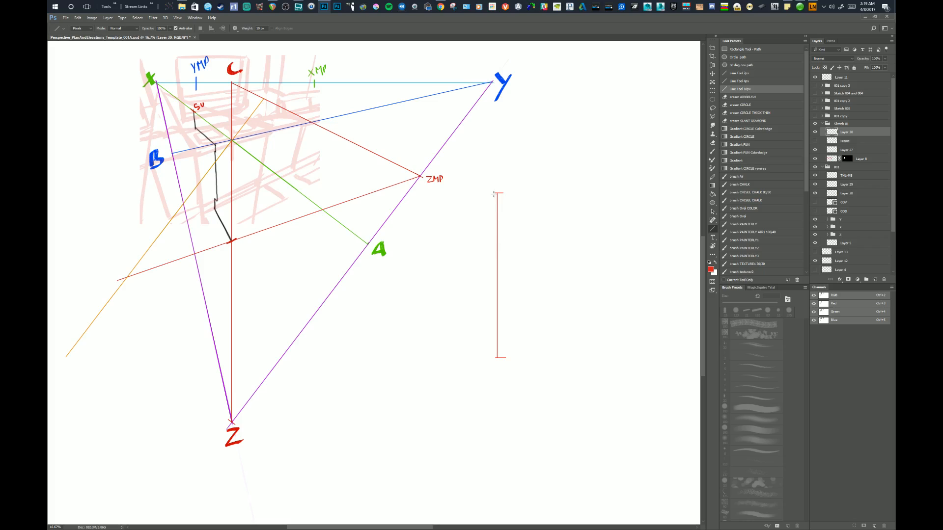
Try marking short division ticks across the upper part of the vertical red line.
{"action": "left_click_drag", "start_coordinate": [550, 293], "coordinate": [547, 292]}
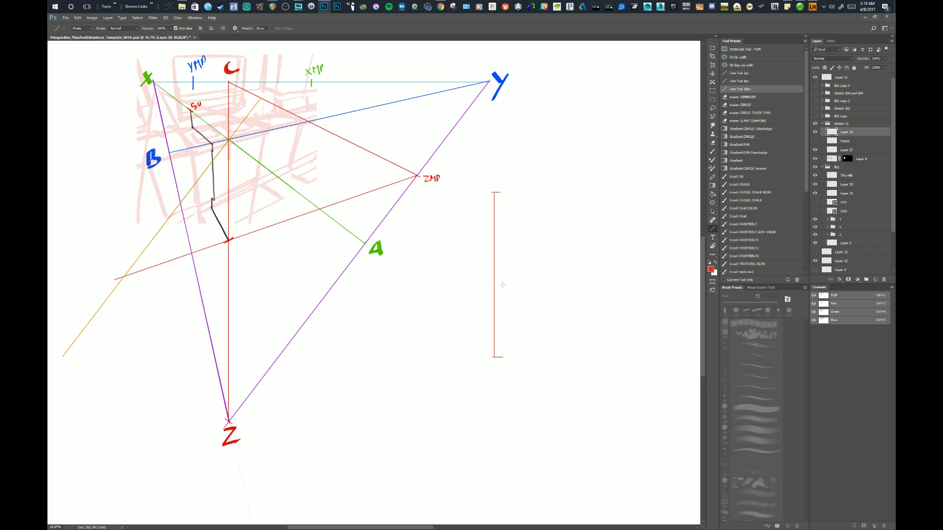
{"action": "left_click_drag", "start_coordinate": [490, 215], "coordinate": [497, 215]}
{"action": "left_click_drag", "start_coordinate": [491, 242], "coordinate": [499, 242]}
{"action": "left_click_drag", "start_coordinate": [526, 292], "coordinate": [506, 319]}
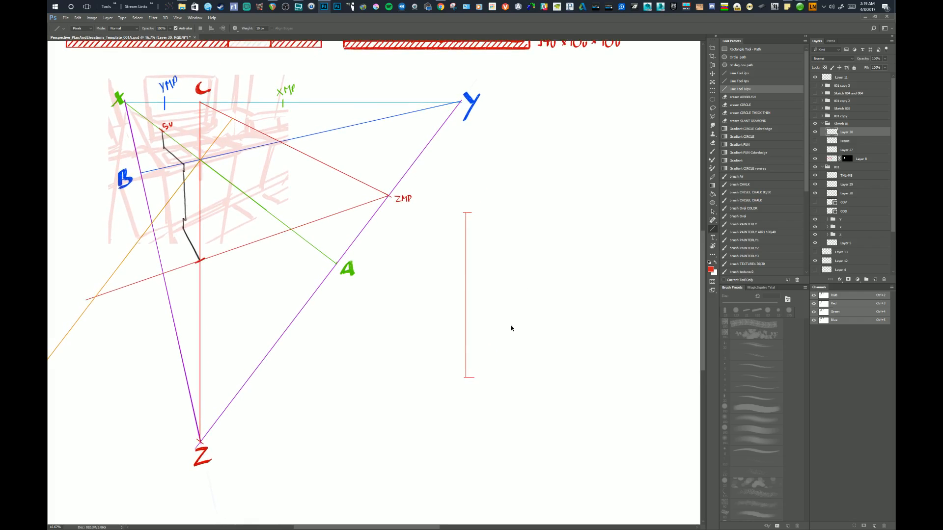
Show the rulers and build a horizontal red bar of five equal segments above the vertical line by duplicating one short ticked segment.
{"action": "key", "text": "ctrl+r"}
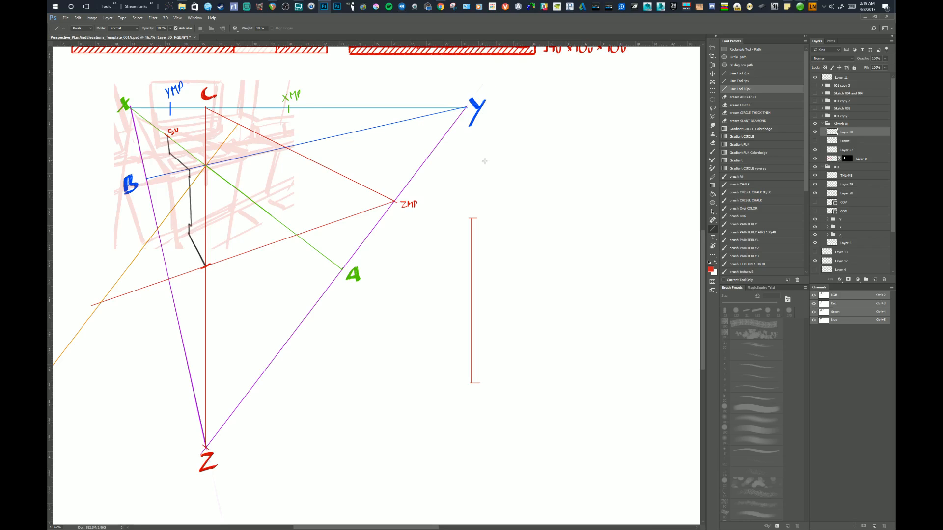
{"action": "mouse_move", "coordinate": [484, 162]}
{"action": "left_mouse_down"}
{"action": "mouse_move", "coordinate": [504, 162]}
{"action": "mouse_move", "coordinate": [498, 192]}
{"action": "left_mouse_up"}
{"action": "key", "text": "m"}
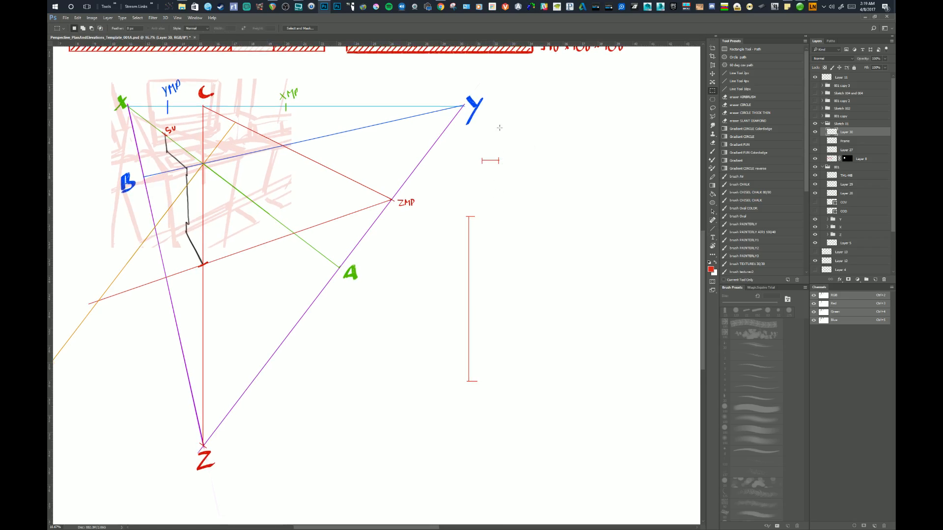
{"action": "mouse_move", "coordinate": [478, 151]}
{"action": "left_mouse_down"}
{"action": "mouse_move", "coordinate": [504, 175]}
{"action": "mouse_move", "coordinate": [490, 163]}
{"action": "mouse_move", "coordinate": [543, 177]}
{"action": "left_mouse_up"}
{"action": "key", "text": "v"}
{"action": "key", "text": "ctrl+d"}
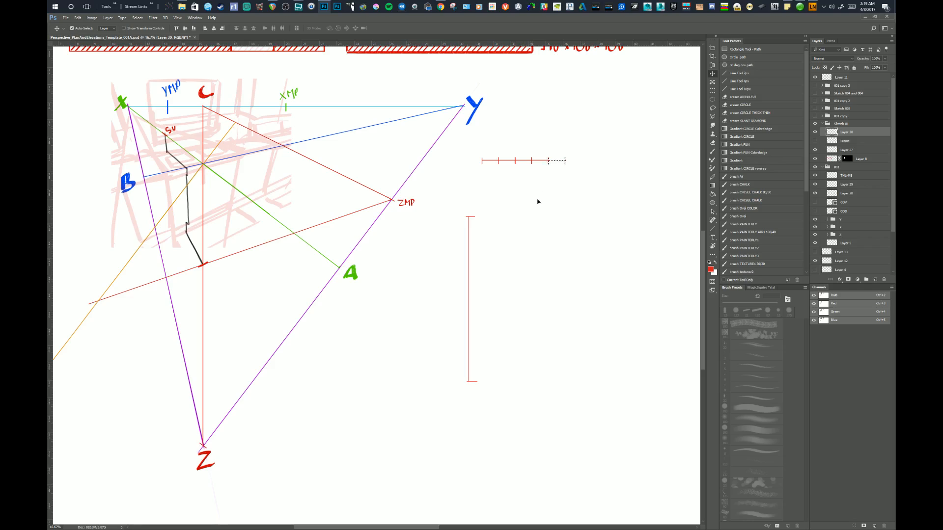
Erase the protruding parts of the tick marks above and below the five-segment bar to shorten them.
{"action": "key", "text": "e"}
{"action": "left_click", "coordinate": [479, 155]}
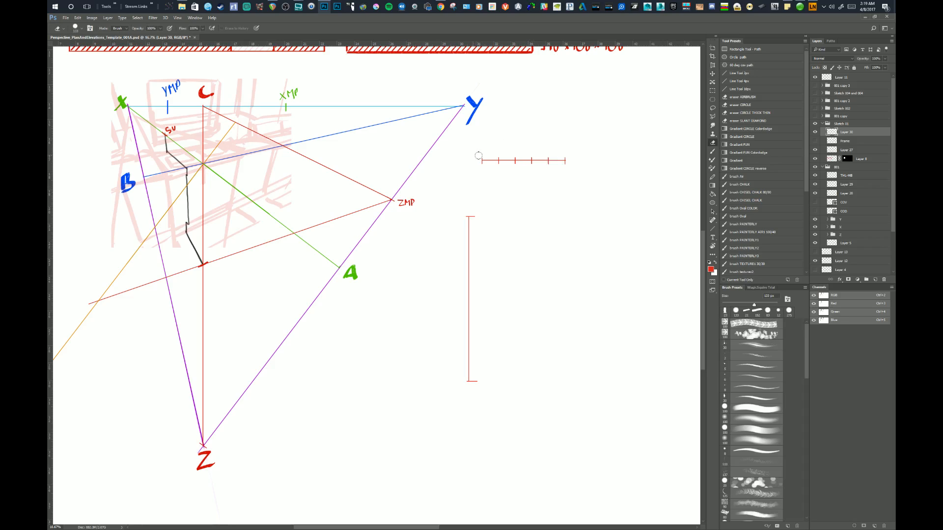
{"action": "left_click", "coordinate": [571, 155], "text": "shift"}
{"action": "left_click", "coordinate": [570, 167]}
{"action": "left_click", "coordinate": [480, 166], "text": "shift"}
Try numbering the bar's segments 5 to 1 in red handwriting, and undo the numbers.
{"action": "key", "text": "b"}
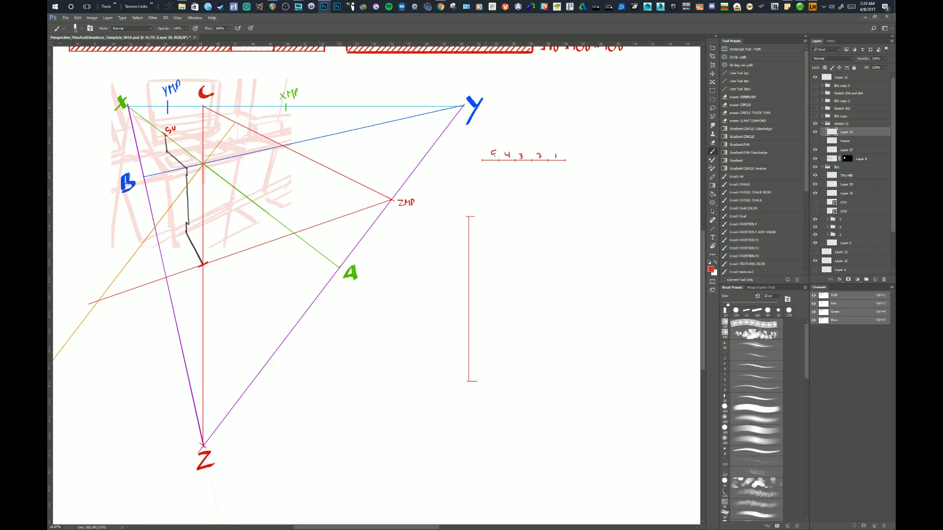
{"action": "key", "text": "ctrl+alt+z"}
{"action": "key", "text": "ctrl+alt+z"}
{"action": "key", "text": "ctrl+alt+z"}
{"action": "key", "text": "ctrl+alt+z"}
{"action": "key", "text": "ctrl+alt+z"}
{"action": "key", "text": "ctrl+alt+z"}
Select the five-segment bar and move it so its left end meets the top of the vertical red line.
{"action": "key", "text": "m"}
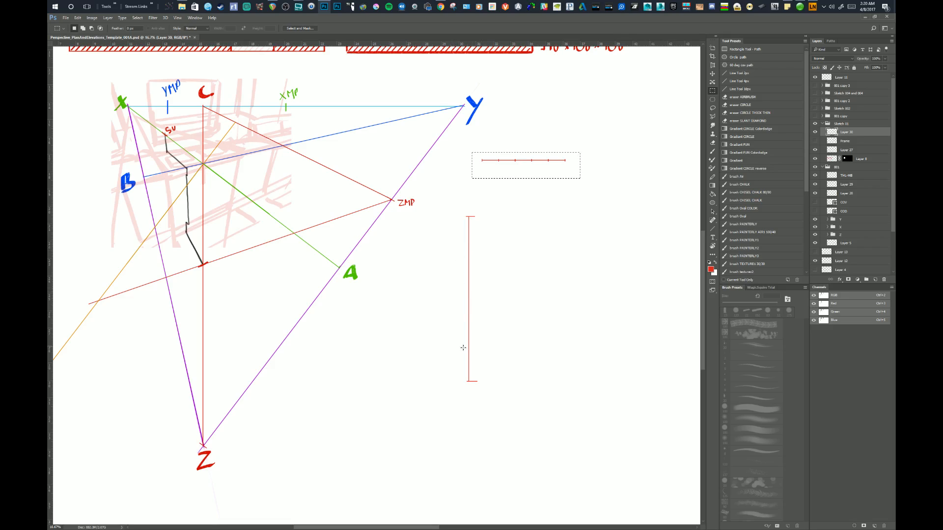
{"action": "key", "text": "v"}
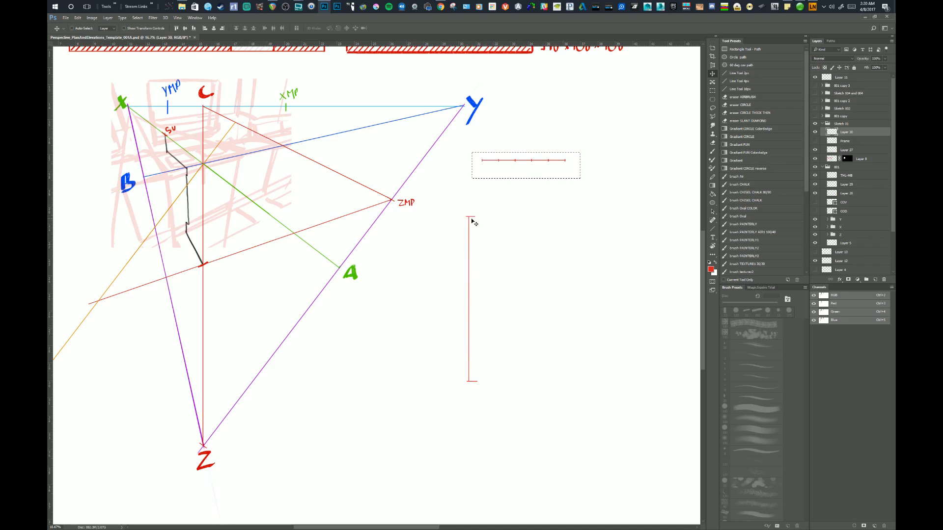
{"action": "left_click_drag", "start_coordinate": [500, 311], "coordinate": [499, 313]}
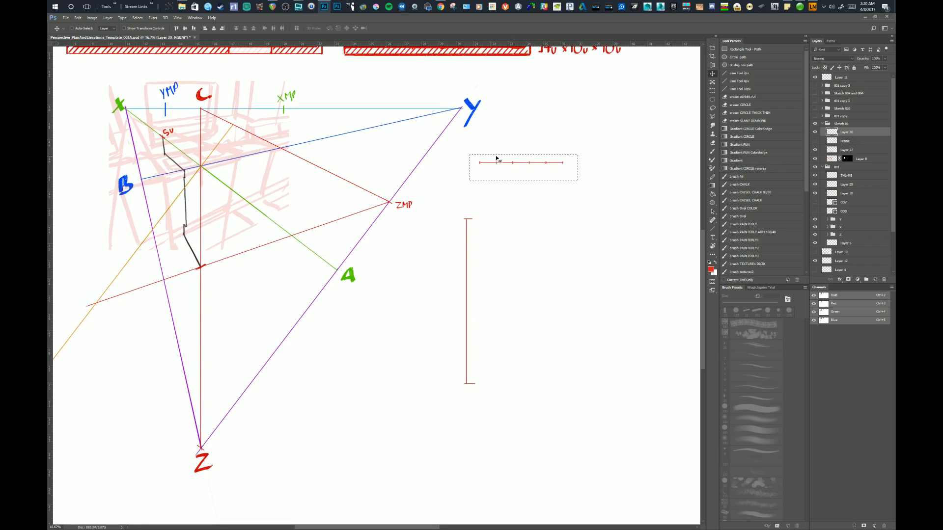
{"action": "left_click_drag", "start_coordinate": [478, 229], "coordinate": [501, 227]}
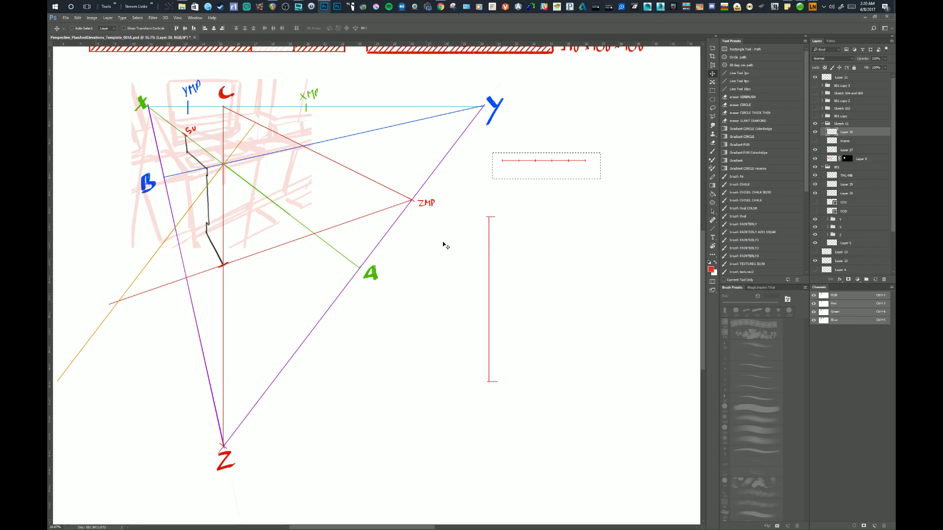
{"action": "left_click_drag", "start_coordinate": [524, 217], "coordinate": [517, 220]}
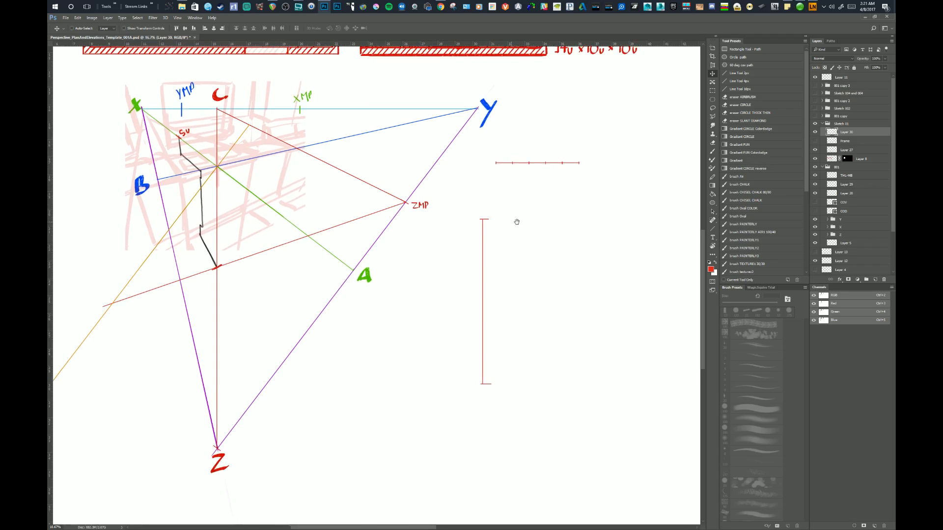
{"action": "left_click_drag", "start_coordinate": [541, 166], "coordinate": [528, 220]}
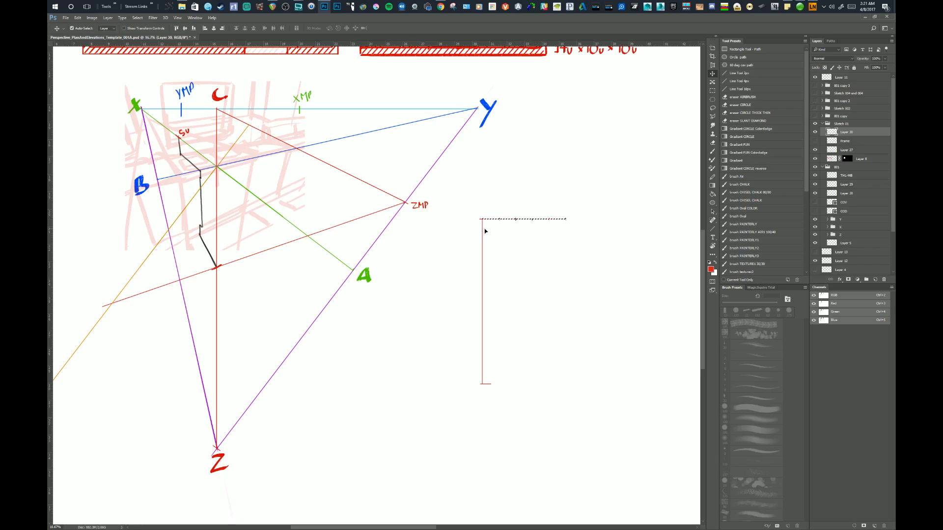
Rotate the five-segment bar into a diagonal running down and to the right from the vertical line's top end, and deselect it.
{"action": "key", "text": "ctrl+t"}
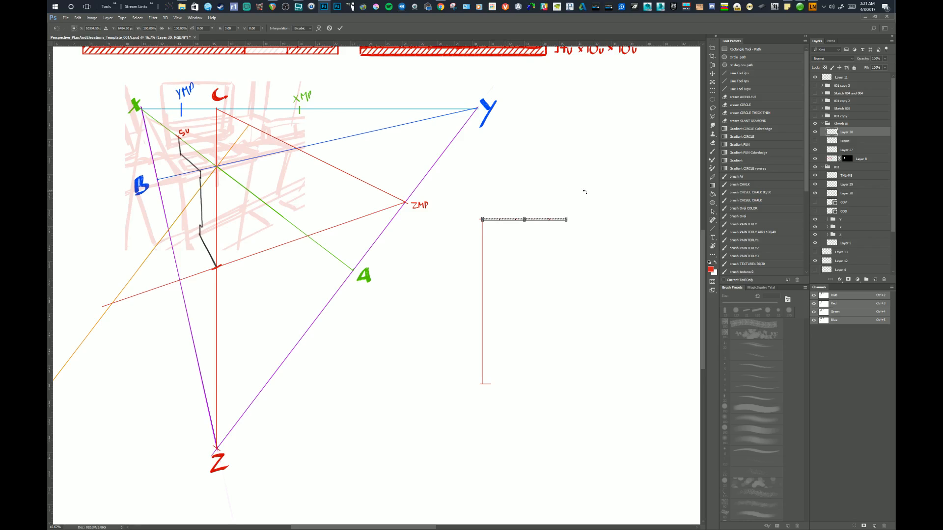
{"action": "left_click_drag", "start_coordinate": [583, 190], "coordinate": [529, 261]}
{"action": "key", "text": "Return"}
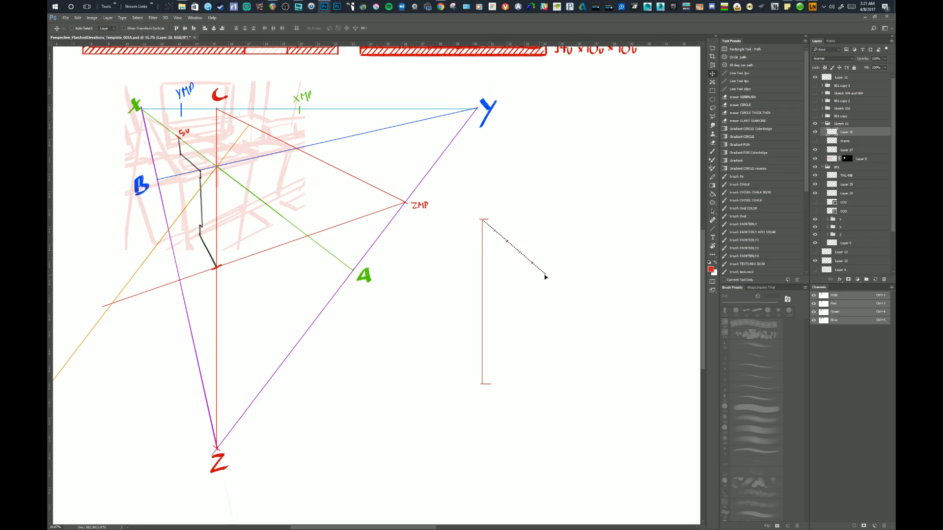
{"action": "key", "text": "ctrl+t"}
{"action": "left_click_drag", "start_coordinate": [571, 239], "coordinate": [525, 272]}
{"action": "key", "text": "Return"}
{"action": "key", "text": "ctrl+d"}
On a new layer, draw a straight blue line from the diagonal bar's free end through the vertical line's bottom end.
{"action": "left_click", "coordinate": [874, 279]}
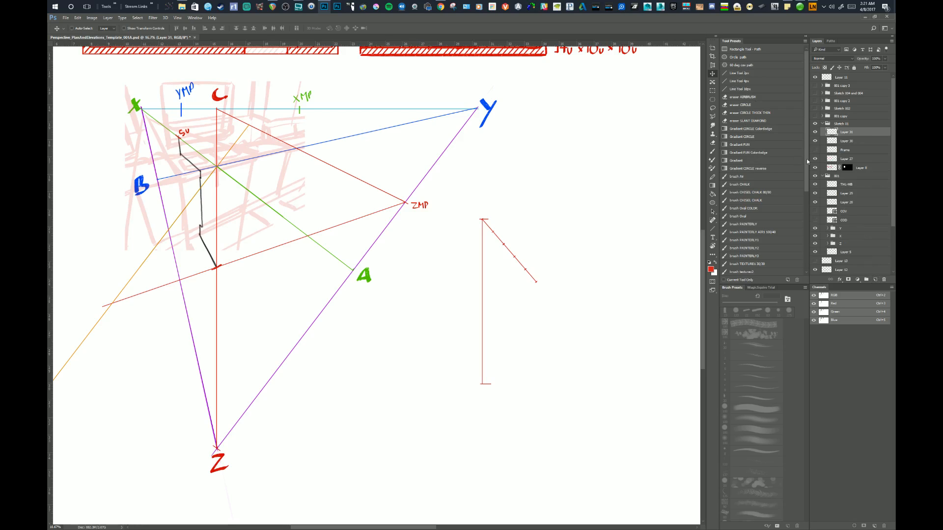
{"action": "left_click", "coordinate": [740, 89]}
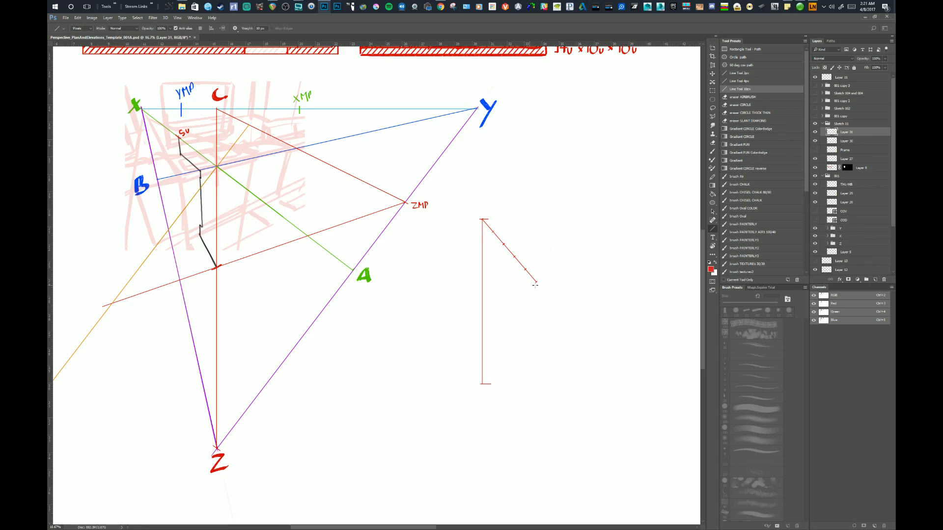
{"action": "left_click_drag", "start_coordinate": [561, 176], "coordinate": [551, 194]}
{"action": "left_click", "coordinate": [488, 128], "text": "alt"}
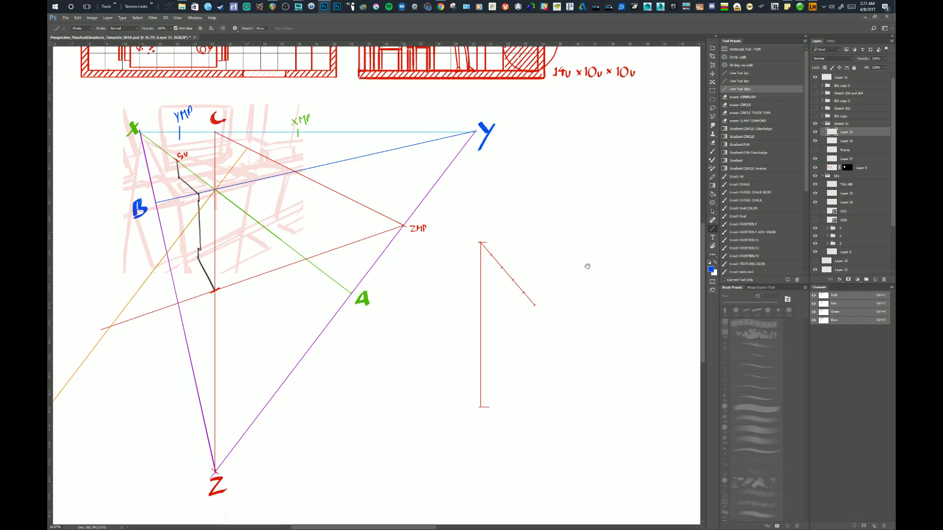
{"action": "left_click_drag", "start_coordinate": [587, 265], "coordinate": [606, 185]}
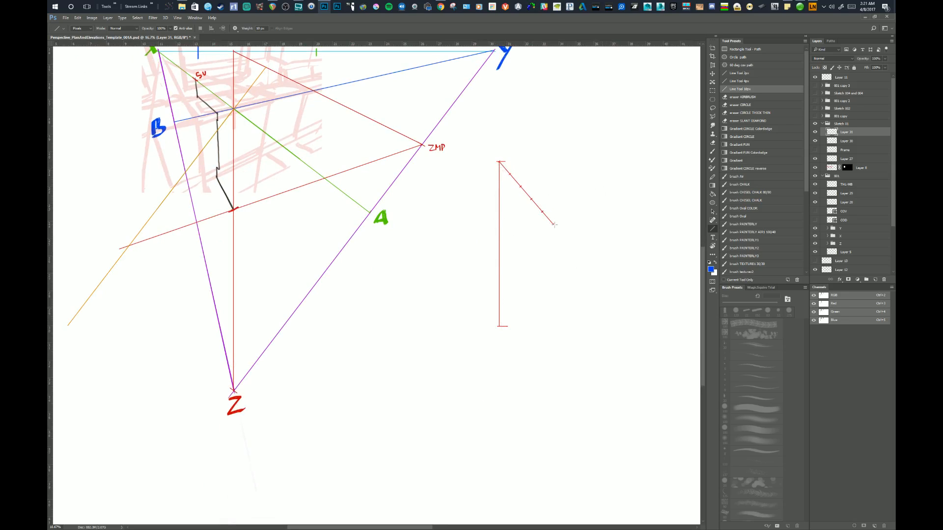
{"action": "left_click_drag", "start_coordinate": [553, 224], "coordinate": [492, 341]}
{"action": "key", "text": "ctrl+z"}
{"action": "left_click_drag", "start_coordinate": [552, 225], "coordinate": [483, 355]}
Select the blue line and duplicate it upward four times as parallels, one through each remaining division of the diagonal bar, and deselect.
{"action": "key", "text": "m"}
{"action": "left_click_drag", "start_coordinate": [574, 203], "coordinate": [466, 381]}
{"action": "key", "text": "v"}
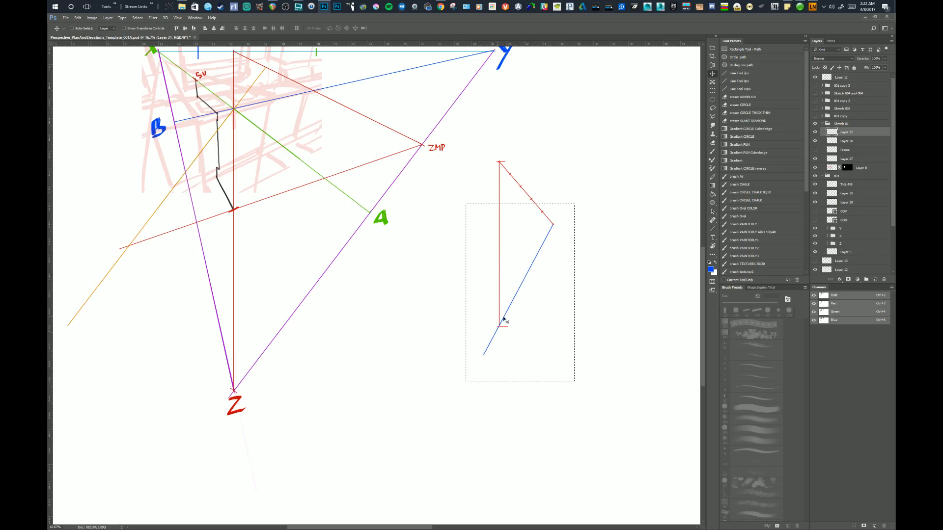
{"action": "left_click_drag", "start_coordinate": [520, 319], "coordinate": [517, 258]}
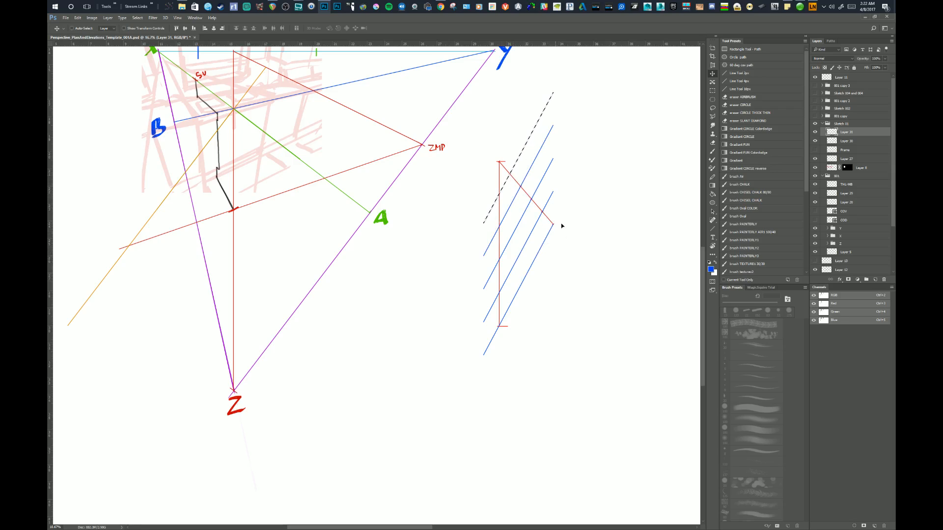
{"action": "key", "text": "ctrl+d"}
On the measuring line's layer, brush short red tick marks on the vertical line where the blue parallels cross it.
{"action": "left_click_drag", "start_coordinate": [564, 220], "coordinate": [574, 214]}
{"action": "key", "text": "b"}
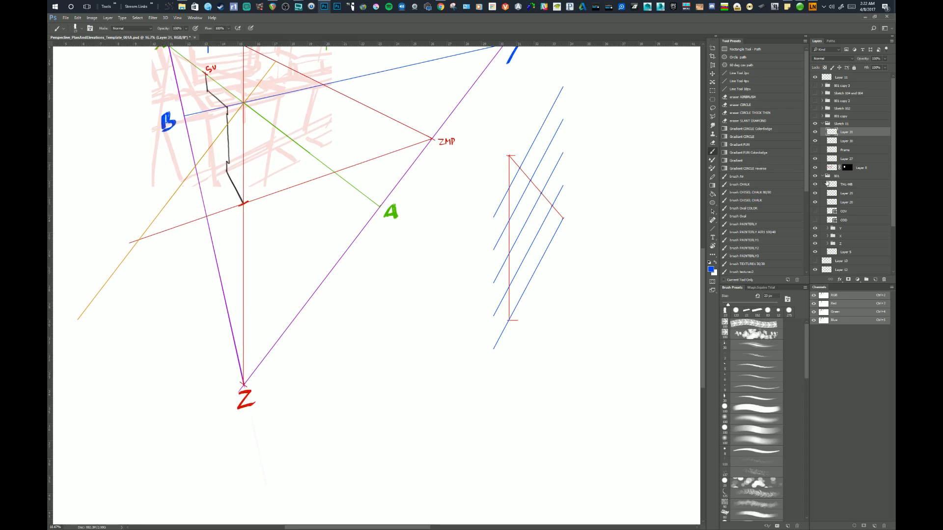
{"action": "left_click", "coordinate": [831, 141]}
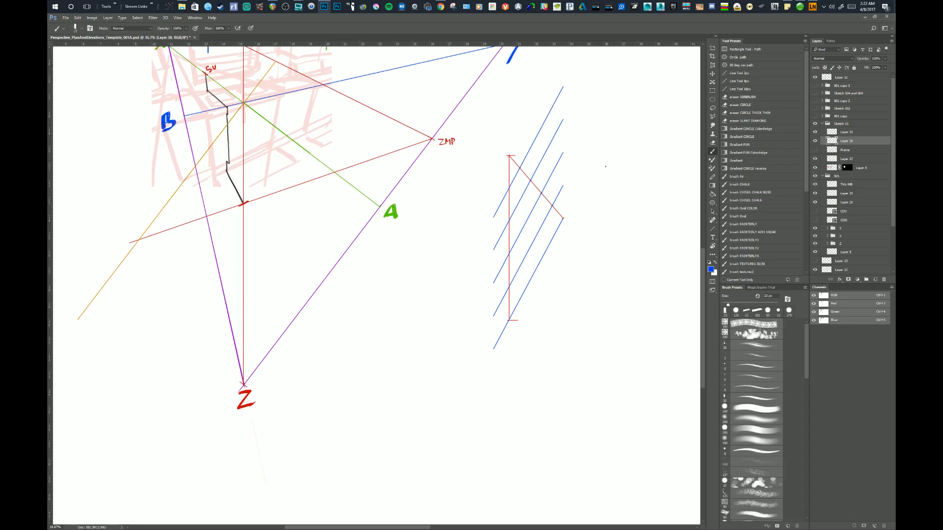
{"action": "left_click", "coordinate": [509, 156], "text": "alt"}
{"action": "left_click_drag", "start_coordinate": [522, 227], "coordinate": [521, 226]}
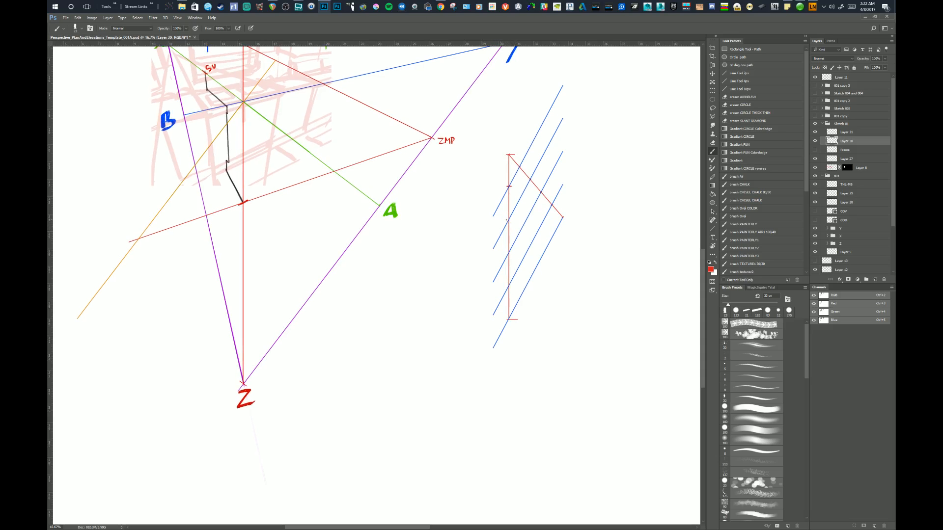
{"action": "left_click_drag", "start_coordinate": [520, 236], "coordinate": [520, 234]}
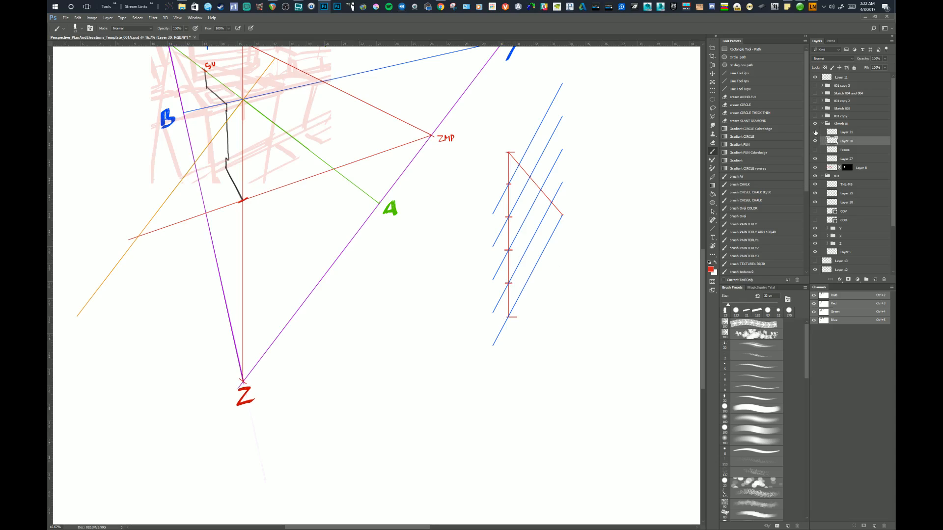
Hide the blue parallels' layer and erase the protruding ends of the vertical line's tick marks to shorten them.
{"action": "left_click", "coordinate": [815, 132]}
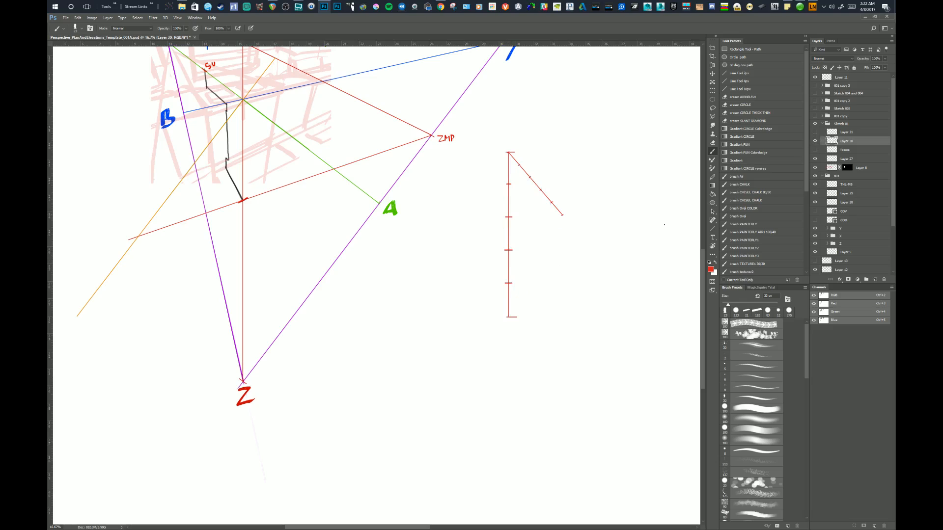
{"action": "key", "text": "e"}
{"action": "mouse_move", "coordinate": [513, 182]}
{"action": "left_mouse_down"}
{"action": "mouse_move", "coordinate": [515, 334]}
{"action": "mouse_move", "coordinate": [499, 287]}
{"action": "mouse_move", "coordinate": [504, 181]}
{"action": "left_mouse_up"}
{"action": "left_click_drag", "start_coordinate": [552, 262], "coordinate": [551, 257]}
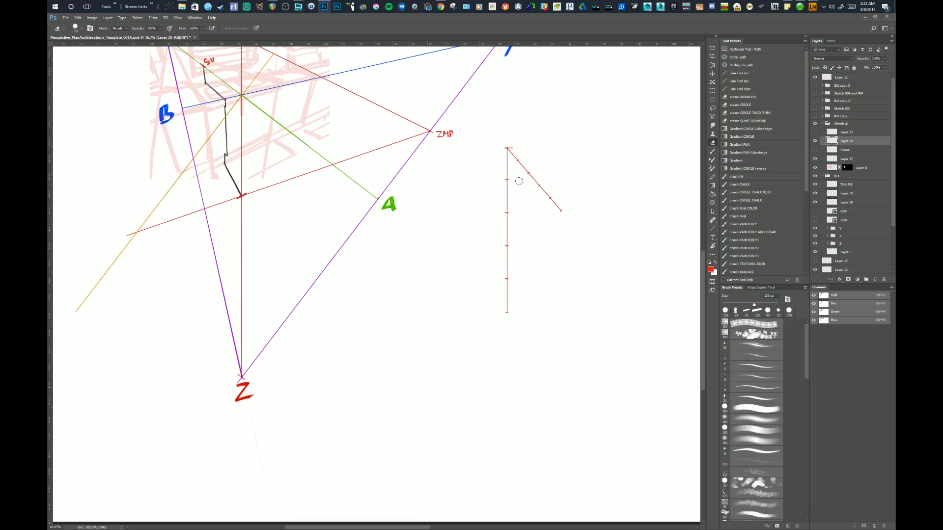
{"action": "mouse_move", "coordinate": [502, 304]}
{"action": "left_mouse_down"}
{"action": "mouse_move", "coordinate": [511, 289]}
{"action": "mouse_move", "coordinate": [520, 316]}
{"action": "mouse_move", "coordinate": [593, 353]}
{"action": "left_mouse_up"}
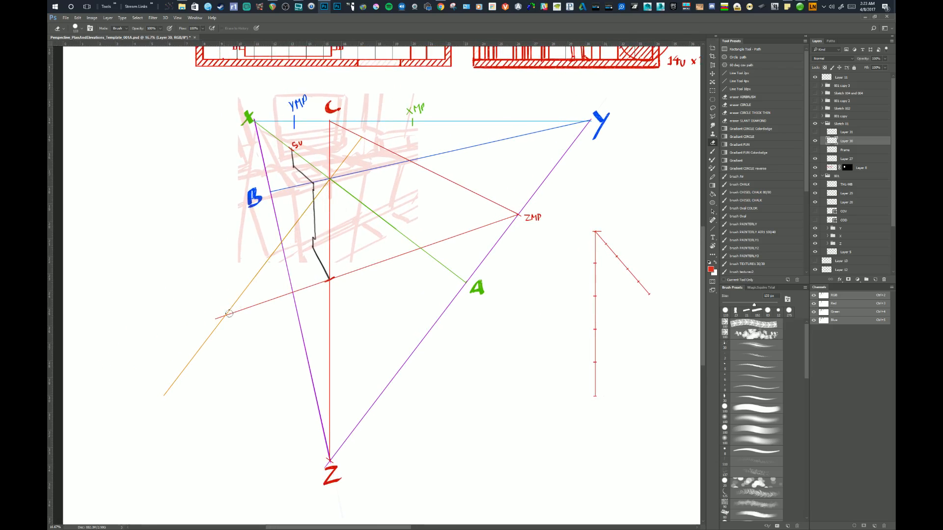
{"action": "left_click_drag", "start_coordinate": [474, 312], "coordinate": [460, 309]}
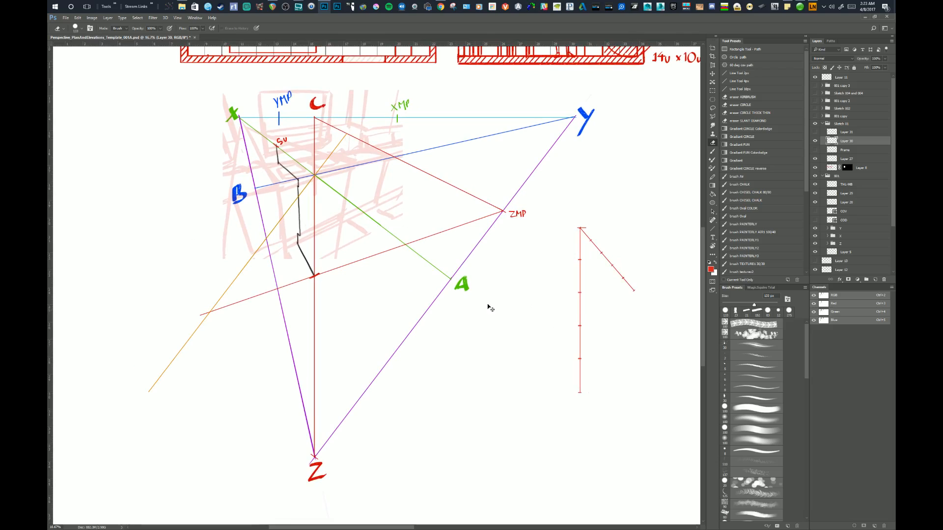
Lasso the divided vertical line, copy it to its own layer, and hide the original layer with the diagonal bar.
{"action": "key", "text": "l"}
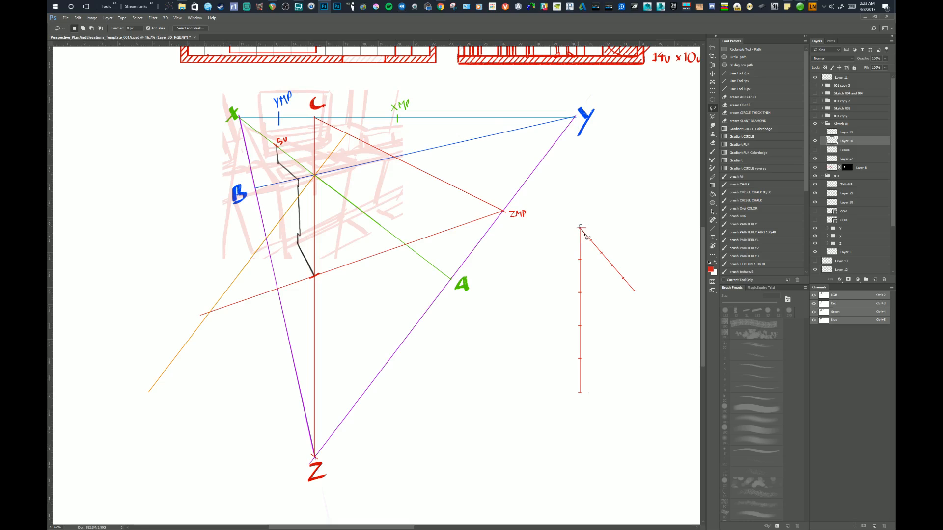
{"action": "mouse_move", "coordinate": [592, 247]}
{"action": "left_mouse_down"}
{"action": "mouse_move", "coordinate": [635, 298]}
{"action": "mouse_move", "coordinate": [629, 276]}
{"action": "mouse_move", "coordinate": [593, 244]}
{"action": "left_mouse_up"}
{"action": "key", "text": "ctrl+d"}
{"action": "mouse_move", "coordinate": [579, 227]}
{"action": "left_mouse_down"}
{"action": "mouse_move", "coordinate": [575, 346]}
{"action": "mouse_move", "coordinate": [583, 401]}
{"action": "mouse_move", "coordinate": [592, 269]}
{"action": "mouse_move", "coordinate": [581, 231]}
{"action": "left_mouse_up"}
{"action": "right_click", "coordinate": [579, 291]}
{"action": "left_click", "coordinate": [600, 341]}
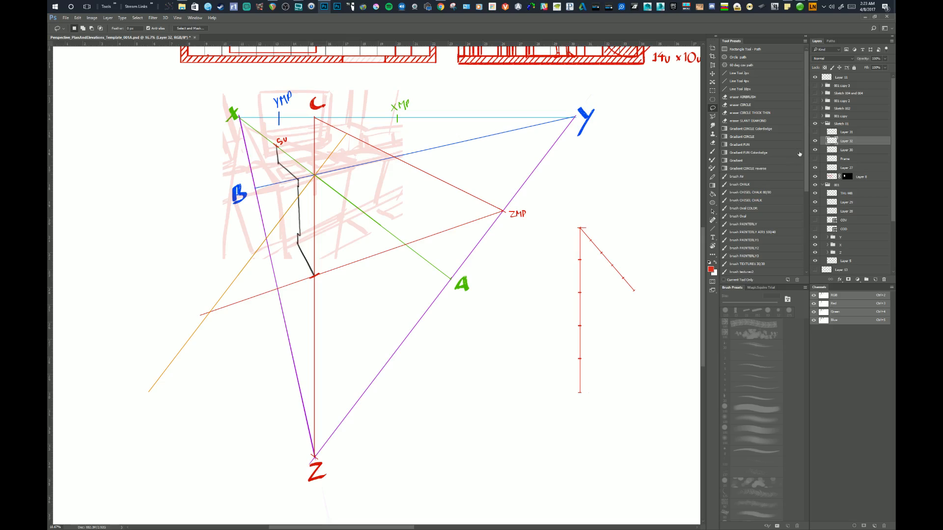
{"action": "left_click", "coordinate": [814, 150]}
Move and slightly tilt the five-unit line so its lower end meets the crossing of the orange line and the red line from ZMP.
{"action": "key", "text": "v"}
{"action": "mouse_move", "coordinate": [592, 292]}
{"action": "left_mouse_down"}
{"action": "mouse_move", "coordinate": [349, 231]}
{"action": "mouse_move", "coordinate": [317, 243]}
{"action": "left_mouse_up"}
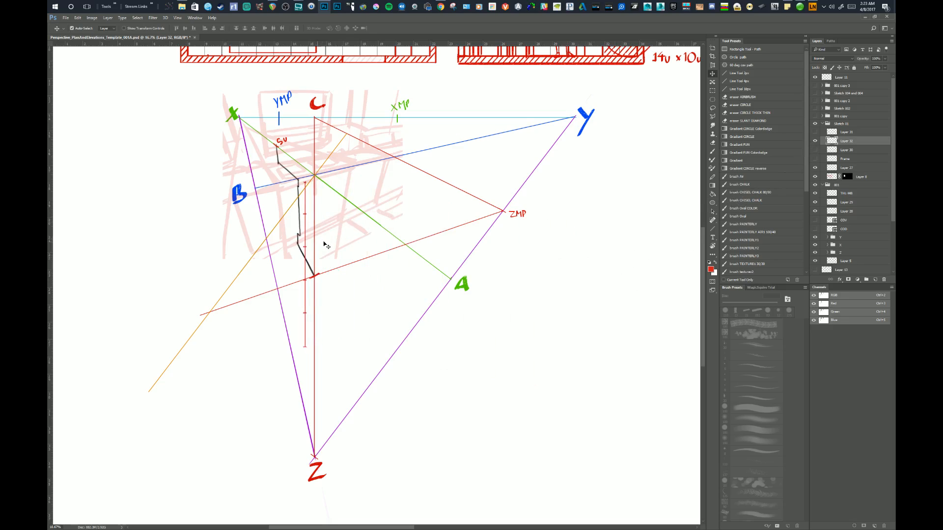
{"action": "key", "text": "ctrl+t"}
{"action": "left_click_drag", "start_coordinate": [335, 308], "coordinate": [329, 311]}
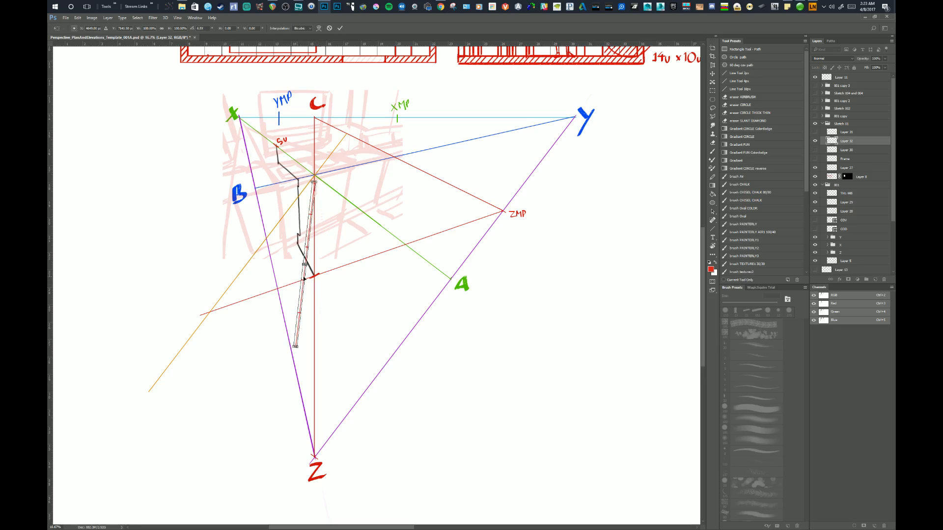
{"action": "left_click_drag", "start_coordinate": [303, 278], "coordinate": [217, 245]}
{"action": "key", "text": "Return"}
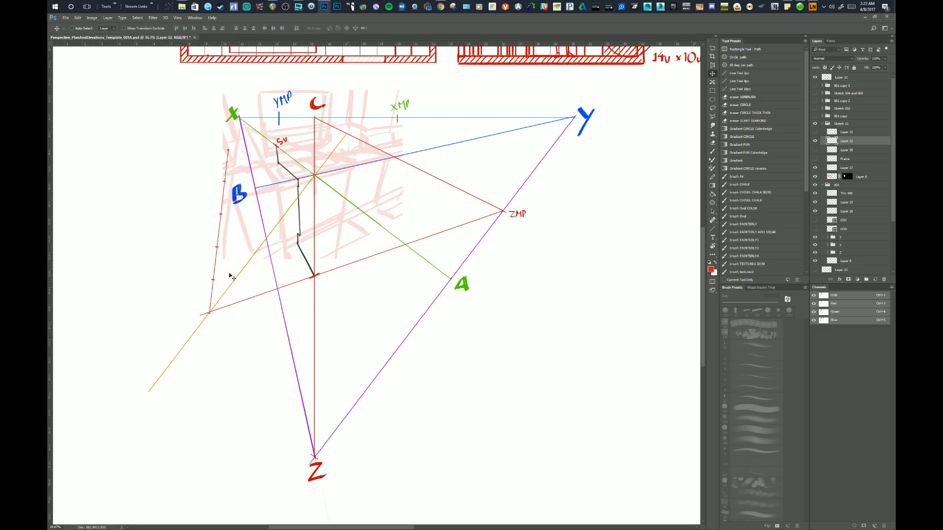
{"action": "left_click_drag", "start_coordinate": [217, 295], "coordinate": [219, 293]}
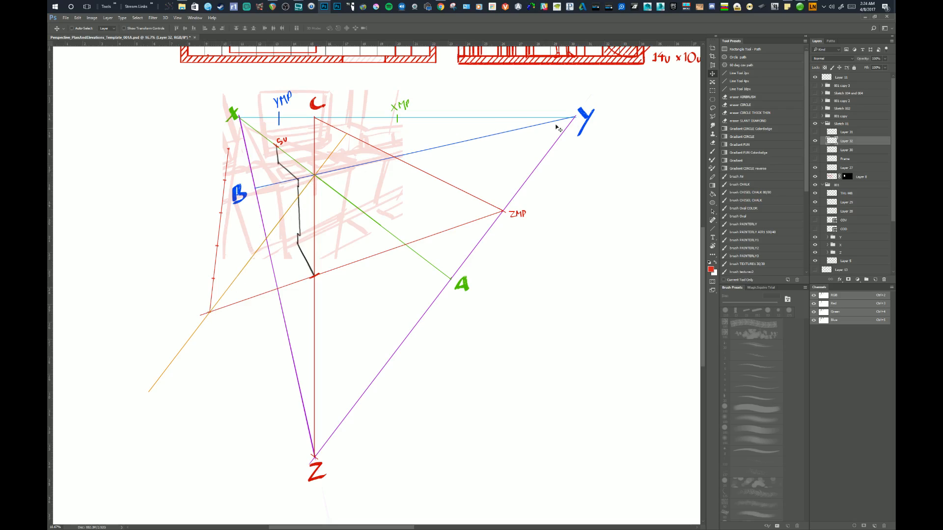
On a new layer, draw a red line from the five-unit line's upper end to the crossing of the orange and C-Z lines.
{"action": "left_click", "coordinate": [737, 89]}
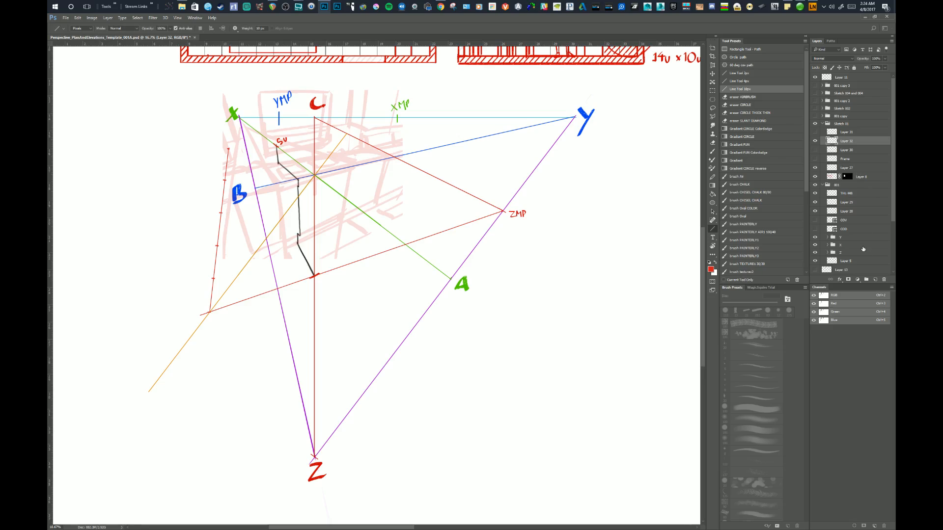
{"action": "left_click", "coordinate": [874, 279]}
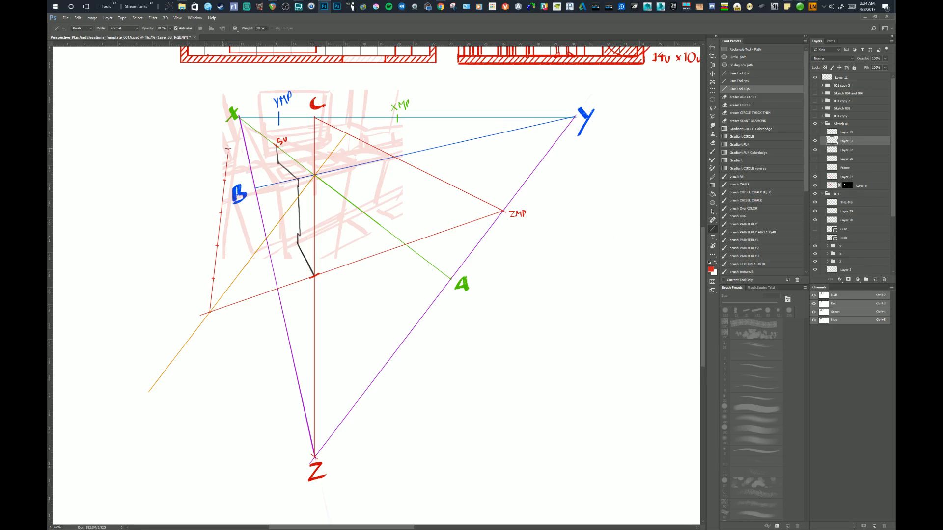
{"action": "left_click_drag", "start_coordinate": [228, 148], "coordinate": [315, 174]}
Lasso the new connecting line and copy it in parallel through each remaining tick of the five-unit line so it crosses the orange line.
{"action": "key", "text": "e"}
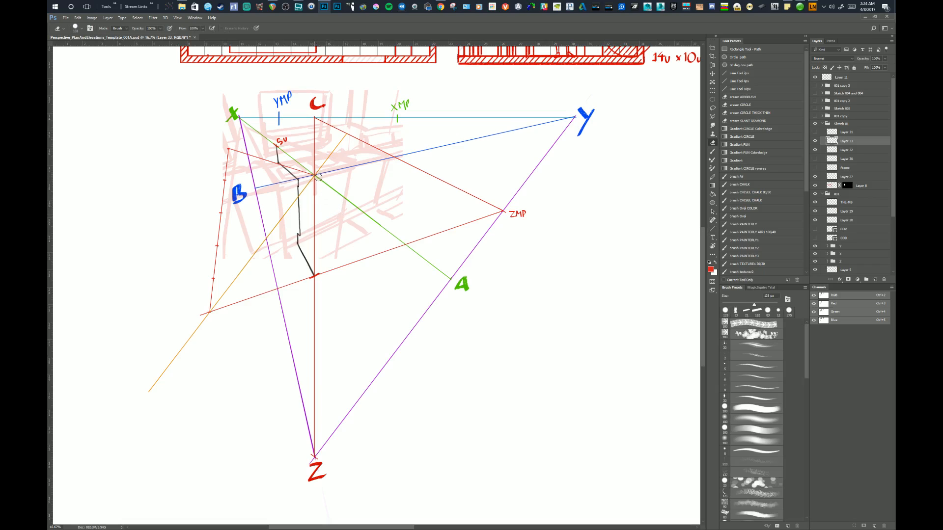
{"action": "key", "text": "m"}
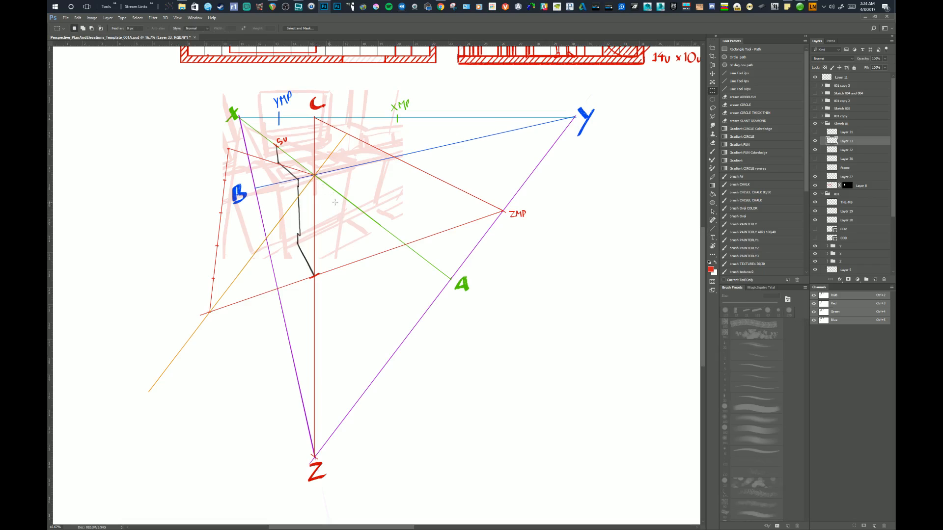
{"action": "key", "text": "l"}
{"action": "mouse_move", "coordinate": [324, 171]}
{"action": "left_mouse_down"}
{"action": "mouse_move", "coordinate": [289, 152]}
{"action": "mouse_move", "coordinate": [233, 143]}
{"action": "mouse_move", "coordinate": [218, 154]}
{"action": "mouse_move", "coordinate": [302, 189]}
{"action": "mouse_move", "coordinate": [336, 166]}
{"action": "mouse_move", "coordinate": [304, 178]}
{"action": "mouse_move", "coordinate": [287, 218]}
{"action": "mouse_move", "coordinate": [296, 203]}
{"action": "mouse_move", "coordinate": [268, 196]}
{"action": "mouse_move", "coordinate": [254, 227]}
{"action": "left_mouse_up"}
{"action": "key", "text": "v"}
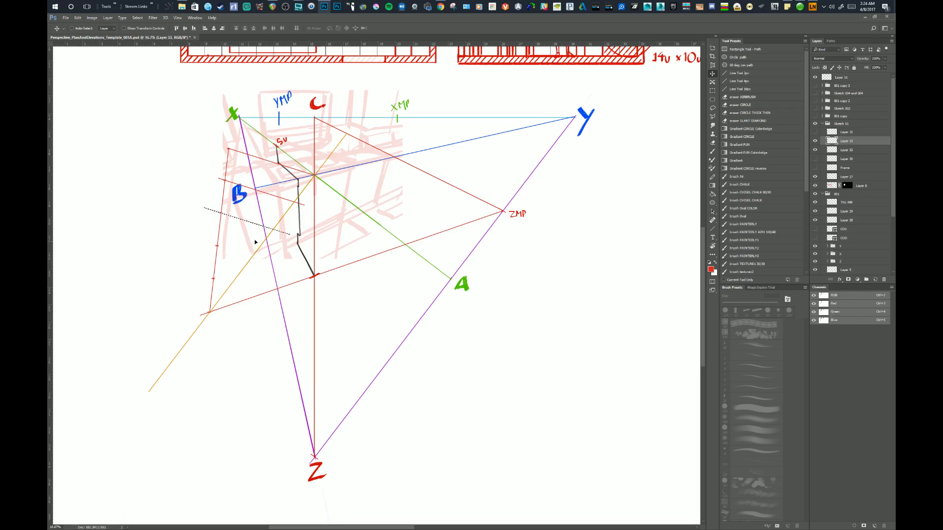
{"action": "left_click_drag", "start_coordinate": [255, 224], "coordinate": [242, 254]}
{"action": "left_click_drag", "start_coordinate": [244, 257], "coordinate": [230, 287]}
{"action": "key", "text": "ctrl+d"}
Erase the red parallels except for short tick marks where they cross the orange line, enlarging the eraser as needed.
{"action": "key", "text": "e"}
{"action": "mouse_move", "coordinate": [233, 293]}
{"action": "left_mouse_down"}
{"action": "mouse_move", "coordinate": [272, 248]}
{"action": "mouse_move", "coordinate": [237, 295]}
{"action": "mouse_move", "coordinate": [276, 258]}
{"action": "mouse_move", "coordinate": [278, 277]}
{"action": "mouse_move", "coordinate": [287, 245]}
{"action": "mouse_move", "coordinate": [276, 239]}
{"action": "mouse_move", "coordinate": [296, 210]}
{"action": "left_mouse_up"}
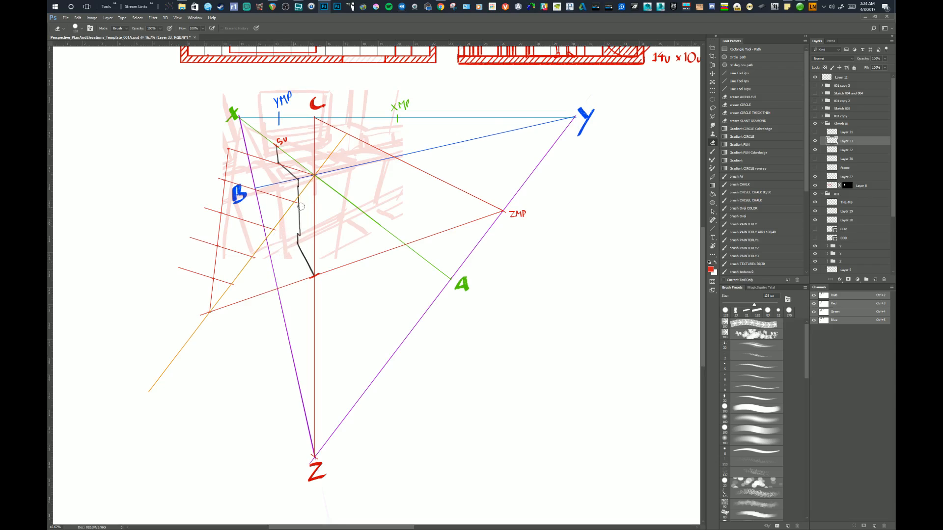
{"action": "mouse_move", "coordinate": [297, 177]}
{"action": "left_mouse_down"}
{"action": "mouse_move", "coordinate": [268, 213]}
{"action": "mouse_move", "coordinate": [298, 169]}
{"action": "mouse_move", "coordinate": [254, 214]}
{"action": "left_mouse_up"}
{"action": "right_click", "coordinate": [335, 221]}
{"action": "left_click_drag", "start_coordinate": [394, 238], "coordinate": [398, 239]}
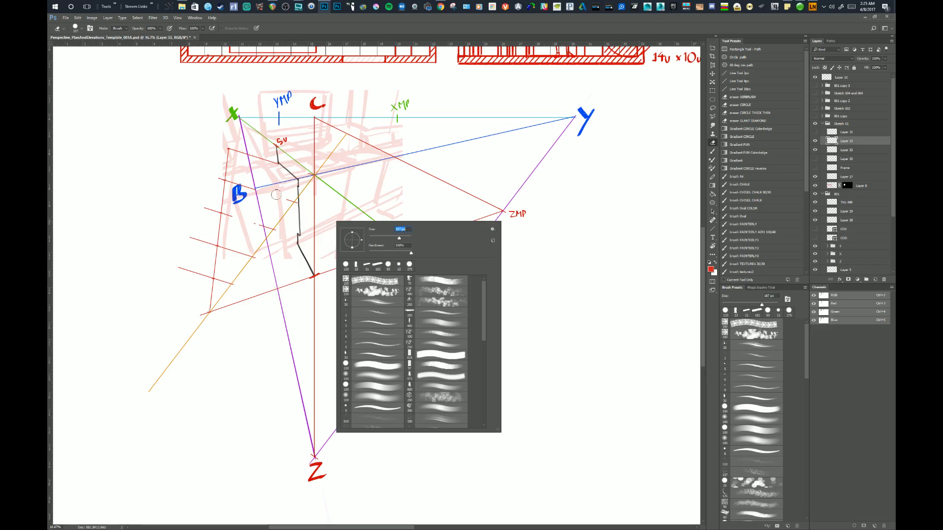
{"action": "mouse_move", "coordinate": [270, 161]}
{"action": "left_mouse_down"}
{"action": "mouse_move", "coordinate": [242, 207]}
{"action": "mouse_move", "coordinate": [279, 155]}
{"action": "mouse_move", "coordinate": [265, 153]}
{"action": "mouse_move", "coordinate": [219, 212]}
{"action": "mouse_move", "coordinate": [233, 140]}
{"action": "mouse_move", "coordinate": [217, 201]}
{"action": "mouse_move", "coordinate": [257, 153]}
{"action": "mouse_move", "coordinate": [217, 262]}
{"action": "mouse_move", "coordinate": [236, 240]}
{"action": "mouse_move", "coordinate": [213, 282]}
{"action": "mouse_move", "coordinate": [225, 266]}
{"action": "mouse_move", "coordinate": [201, 278]}
{"action": "mouse_move", "coordinate": [195, 261]}
{"action": "mouse_move", "coordinate": [210, 208]}
{"action": "mouse_move", "coordinate": [185, 255]}
{"action": "mouse_move", "coordinate": [196, 216]}
{"action": "mouse_move", "coordinate": [201, 256]}
{"action": "left_mouse_up"}
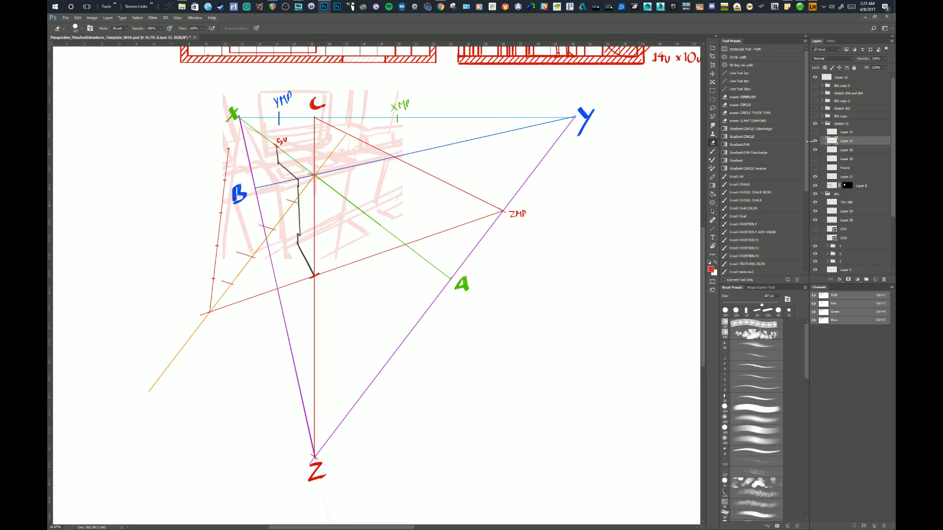
Hide the five-unit line's layer and nudge the projected tick marks slightly sideways on the orange line.
{"action": "left_click", "coordinate": [815, 150]}
{"action": "key", "text": "v"}
{"action": "left_click_drag", "start_coordinate": [307, 258], "coordinate": [309, 259]}
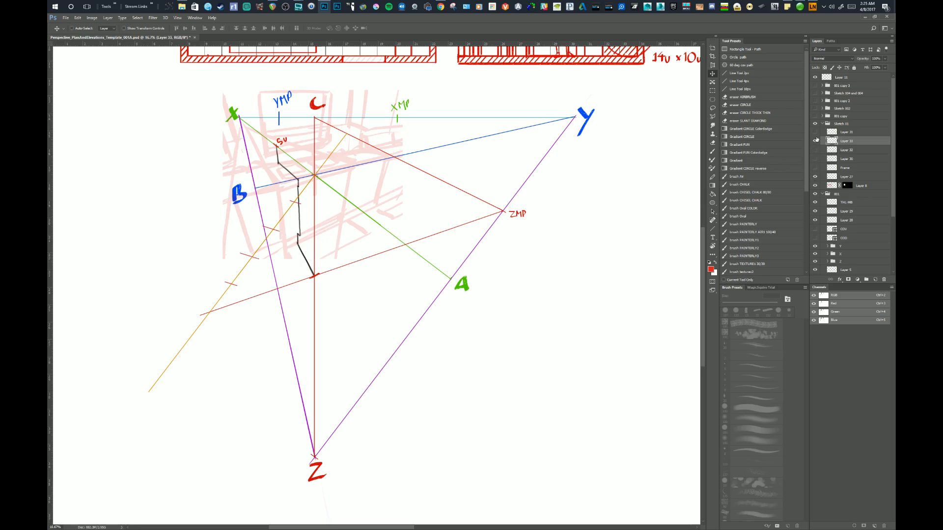
Move the tick marks' layer into group 001, directly above the orange line's layer.
{"action": "left_click", "coordinate": [816, 203]}
{"action": "left_click", "coordinate": [816, 202]}
{"action": "double_click", "coordinate": [832, 141]}
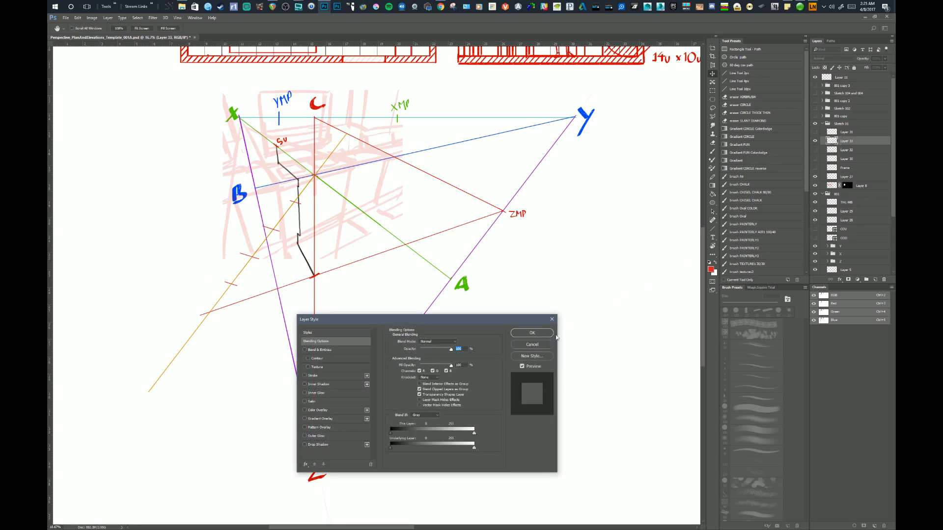
{"action": "key", "text": "Escape"}
{"action": "left_click_drag", "start_coordinate": [833, 142], "coordinate": [830, 199]}
{"action": "left_click", "coordinate": [830, 203]}
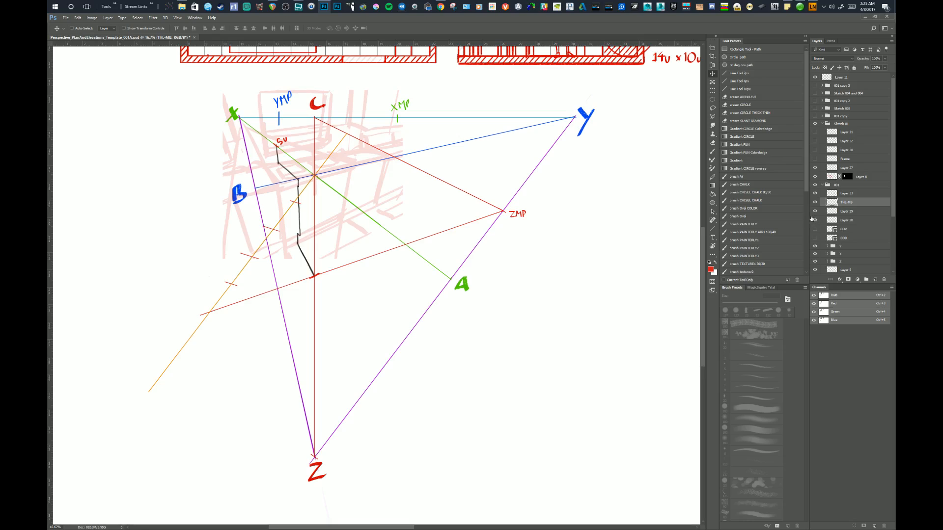
{"action": "key", "text": "Delete"}
{"action": "left_click", "coordinate": [816, 203]}
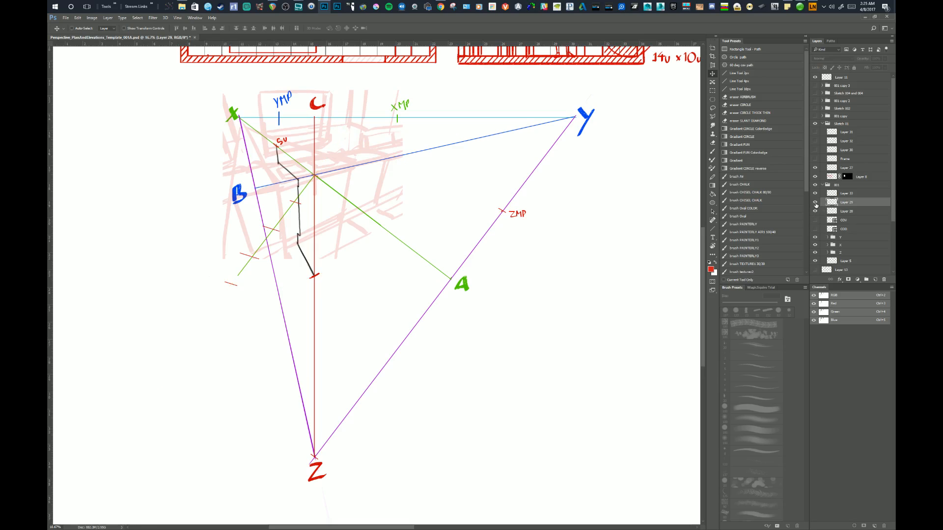
{"action": "left_click", "coordinate": [816, 203]}
{"action": "key", "text": "ctrl+z"}
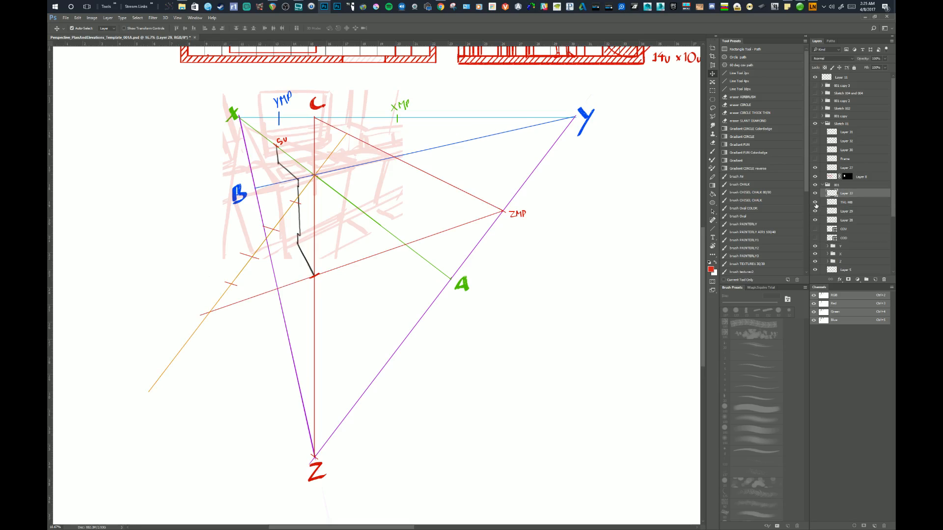
Merge the tick marks' layer down into the orange measuring line's layer, toggling layer visibility to check the contents.
{"action": "left_click", "coordinate": [815, 203]}
{"action": "left_click", "coordinate": [815, 203]}
{"action": "left_click", "coordinate": [829, 203]}
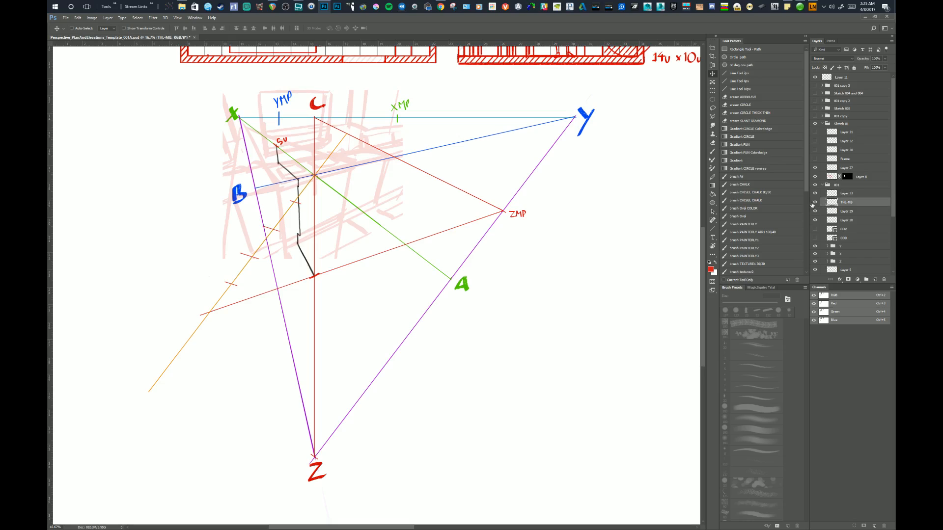
{"action": "left_click", "coordinate": [815, 203]}
{"action": "left_click", "coordinate": [815, 203]}
{"action": "left_click", "coordinate": [829, 193]}
{"action": "left_click", "coordinate": [815, 193]}
{"action": "left_click", "coordinate": [815, 193]}
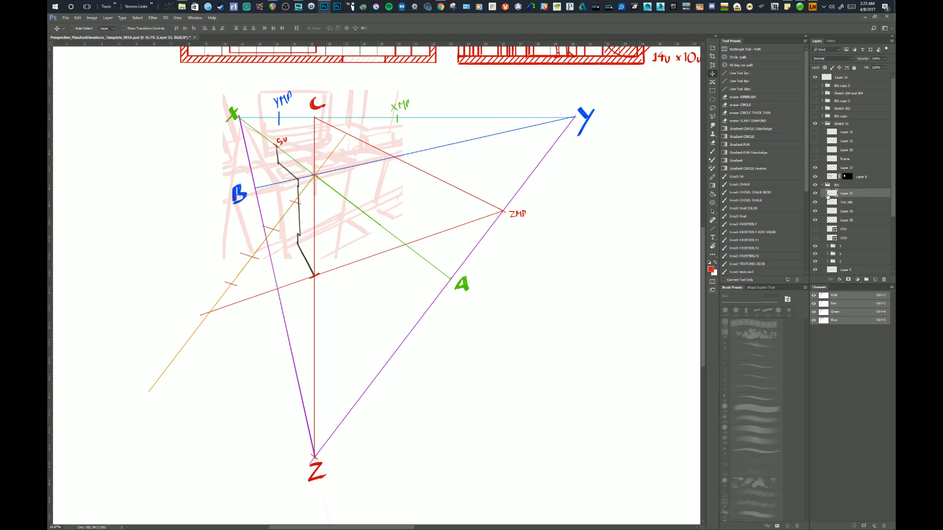
{"action": "key", "text": "ctrl+e"}
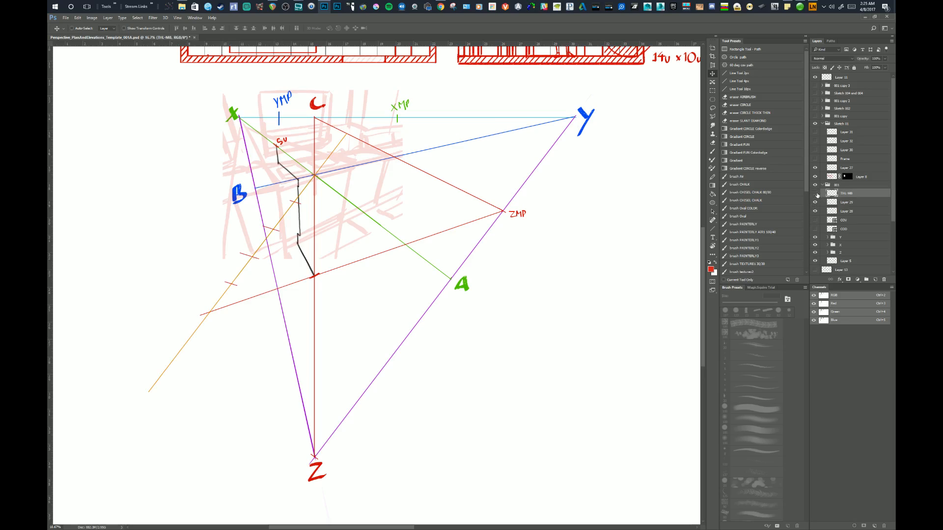
{"action": "left_click", "coordinate": [816, 194]}
{"action": "left_click", "coordinate": [816, 195]}
Shorten the orange line's tick marks with the eraser and add a short red tick where it meets the line from ZMP.
{"action": "key", "text": "e"}
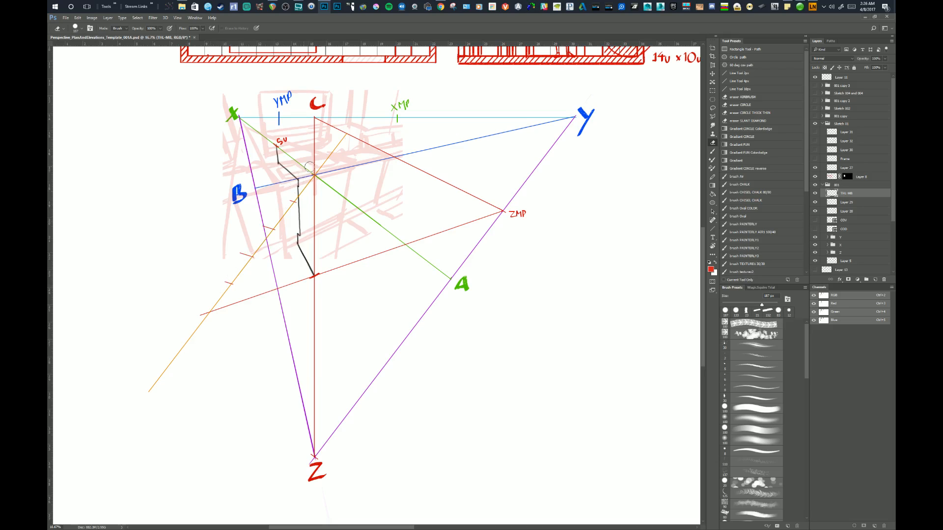
{"action": "left_click_drag", "start_coordinate": [355, 271], "coordinate": [350, 274]}
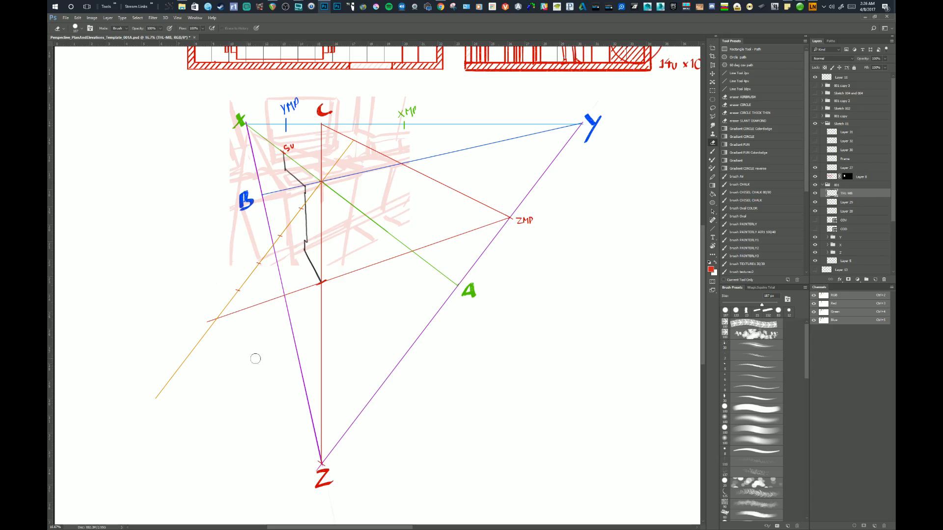
{"action": "left_click", "coordinate": [736, 89]}
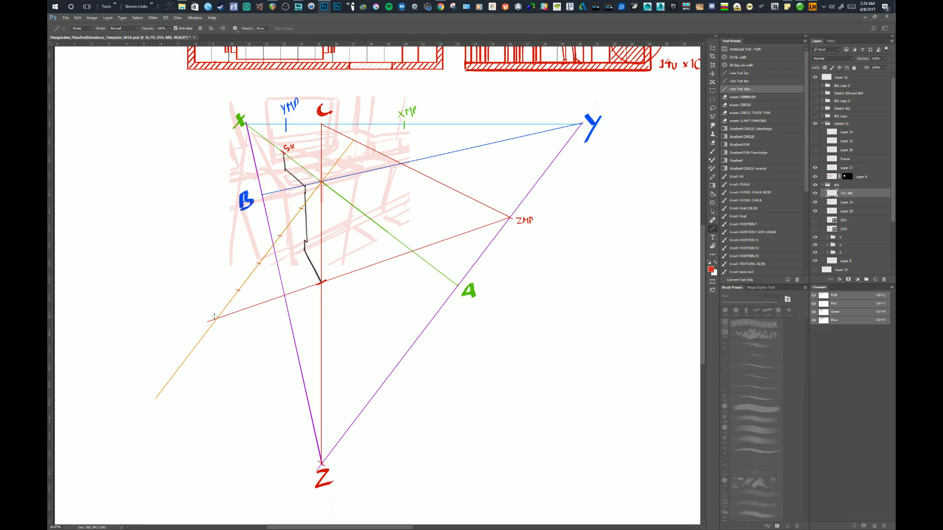
{"action": "left_click_drag", "start_coordinate": [214, 316], "coordinate": [221, 322]}
{"action": "key", "text": "e"}
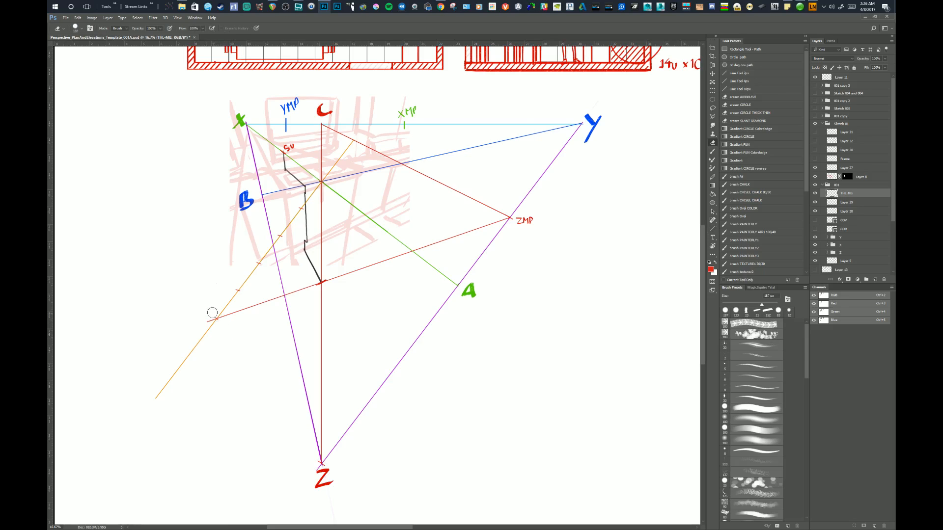
{"action": "left_click_drag", "start_coordinate": [260, 344], "coordinate": [258, 344]}
Lasso the ticked section of the orange line and copy it along the line to extend the unit marks in both directions.
{"action": "key", "text": "l"}
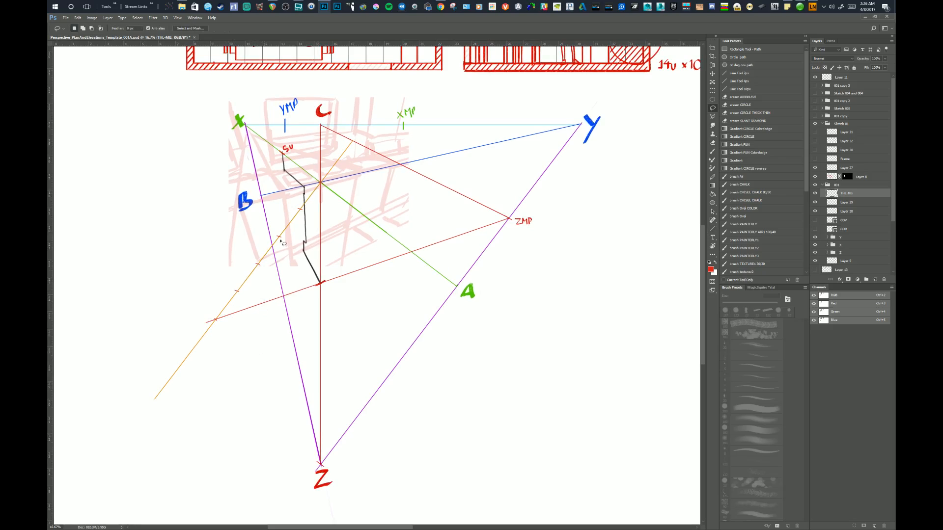
{"action": "mouse_move", "coordinate": [325, 174]}
{"action": "left_mouse_down"}
{"action": "mouse_move", "coordinate": [248, 340]}
{"action": "mouse_move", "coordinate": [190, 337]}
{"action": "mouse_move", "coordinate": [275, 183]}
{"action": "mouse_move", "coordinate": [314, 173]}
{"action": "left_mouse_up"}
{"action": "key", "text": "v"}
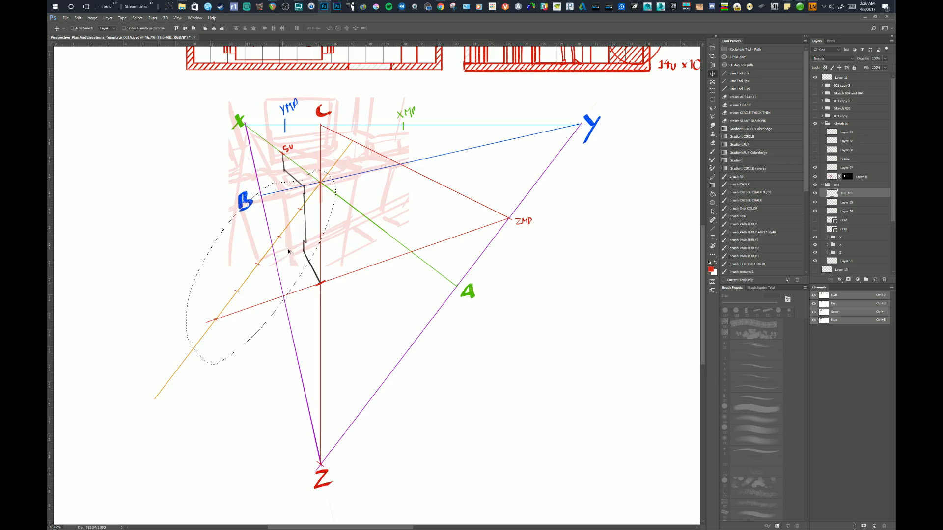
{"action": "mouse_move", "coordinate": [284, 273]}
{"action": "left_mouse_down"}
{"action": "mouse_move", "coordinate": [182, 390]}
{"action": "mouse_move", "coordinate": [420, 96]}
{"action": "mouse_move", "coordinate": [408, 126]}
{"action": "mouse_move", "coordinate": [397, 119]}
{"action": "left_mouse_up"}
{"action": "scroll", "coordinate": [400, 181], "scroll_direction": "up", "scroll_amount": 3}
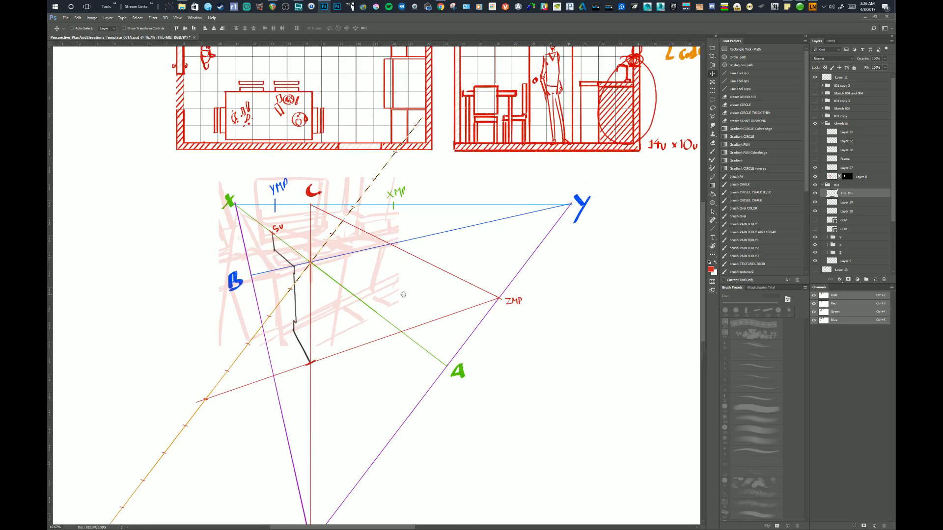
{"action": "left_click_drag", "start_coordinate": [408, 293], "coordinate": [445, 303]}
{"action": "key", "text": "ctrl+d"}
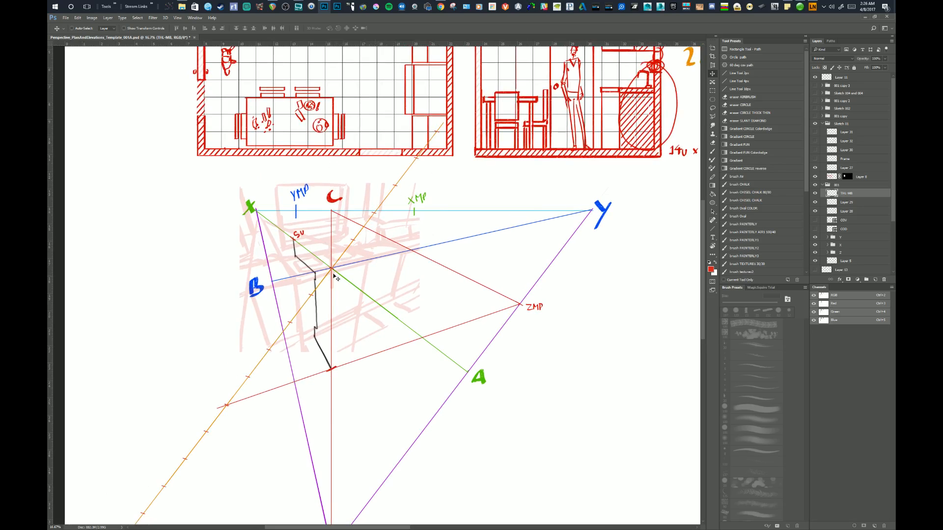
{"action": "left_click_drag", "start_coordinate": [355, 328], "coordinate": [407, 249]}
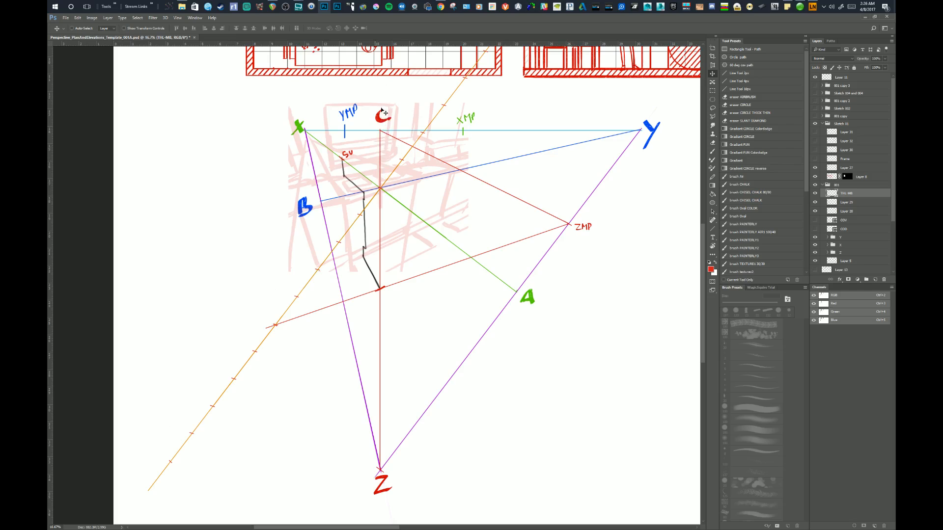
{"action": "left_click_drag", "start_coordinate": [388, 87], "coordinate": [392, 165]}
{"action": "mouse_move", "coordinate": [376, 273]}
{"action": "left_mouse_down"}
{"action": "mouse_move", "coordinate": [442, 170]}
{"action": "mouse_move", "coordinate": [437, 184]}
{"action": "mouse_move", "coordinate": [453, 205]}
{"action": "mouse_move", "coordinate": [432, 271]}
{"action": "left_mouse_up"}
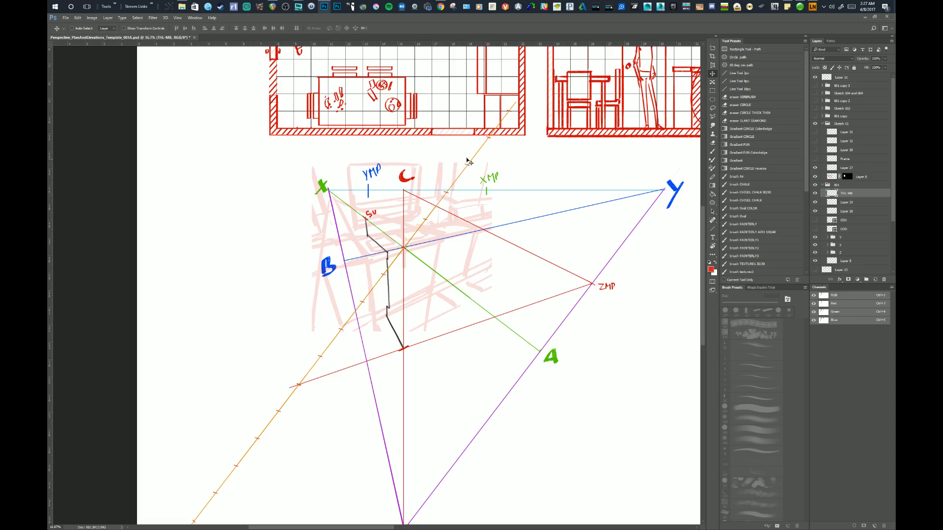
{"action": "left_click_drag", "start_coordinate": [451, 257], "coordinate": [497, 156]}
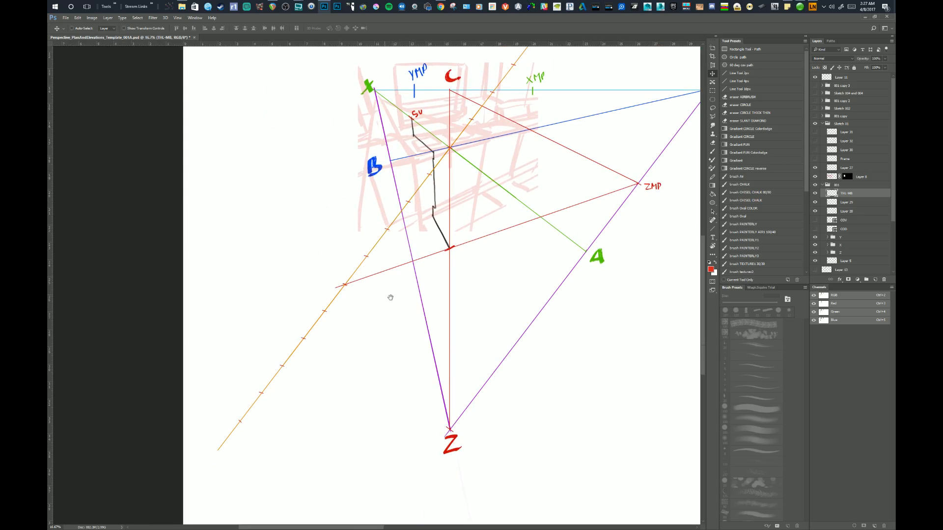
{"action": "left_click_drag", "start_coordinate": [390, 298], "coordinate": [345, 359]}
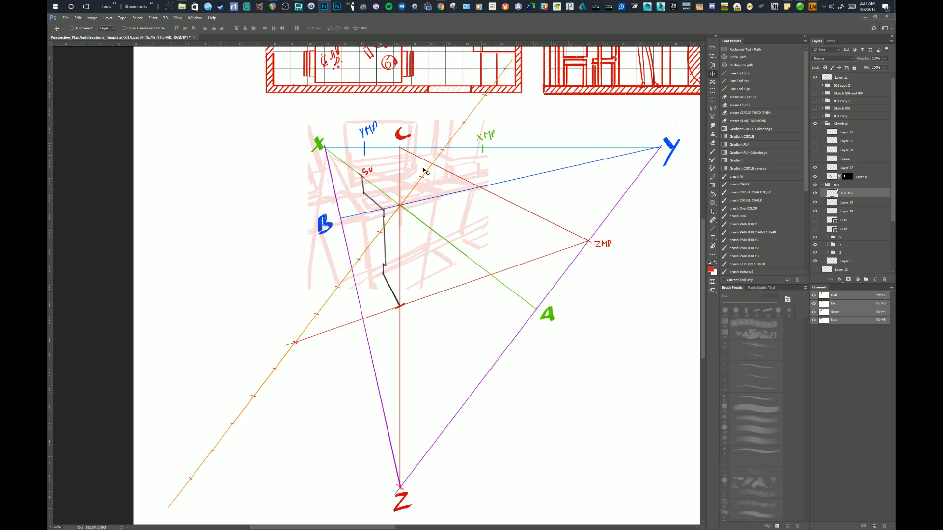
{"action": "mouse_move", "coordinate": [495, 221]}
{"action": "left_mouse_down"}
{"action": "mouse_move", "coordinate": [546, 162]}
{"action": "mouse_move", "coordinate": [542, 180]}
{"action": "left_mouse_up"}
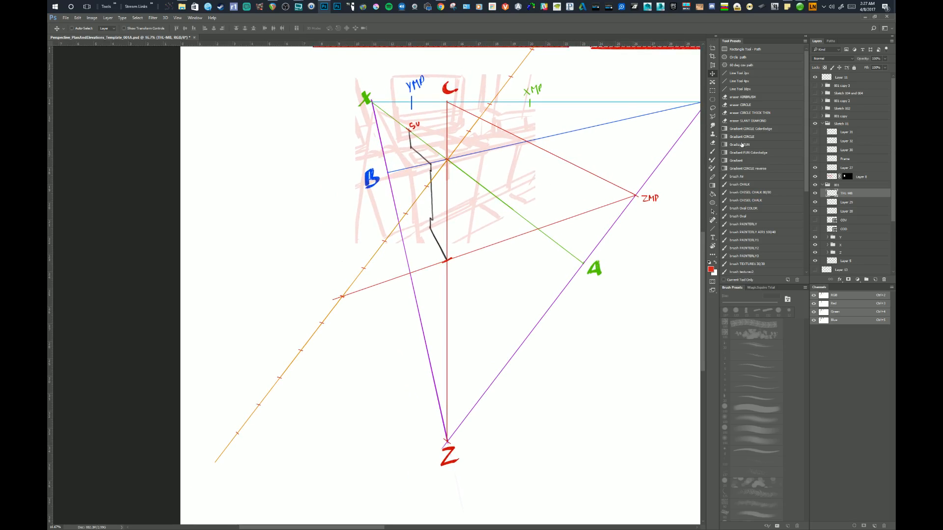
Duplicate the layer of the ticked orange measuring line.
{"action": "key", "text": "ctrl+j"}
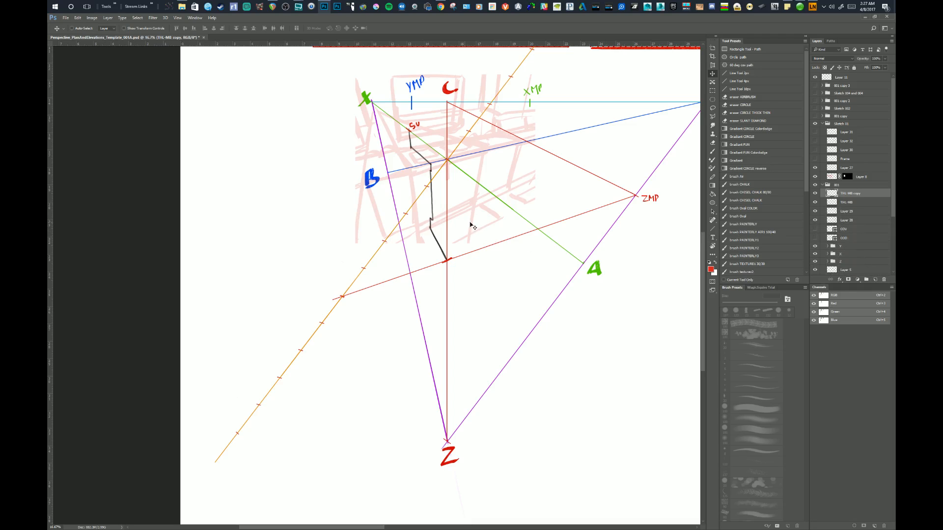
{"action": "key", "text": "ctrl+t"}
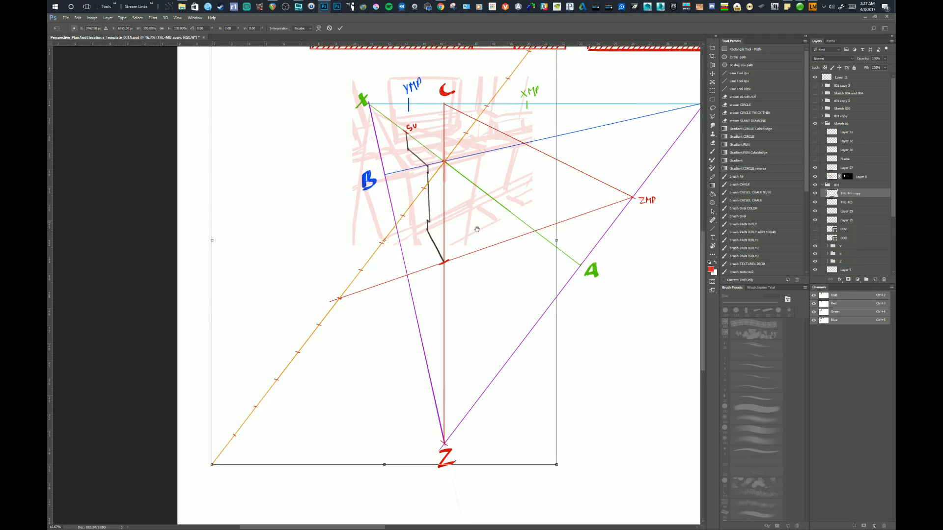
{"action": "left_click_drag", "start_coordinate": [496, 216], "coordinate": [425, 309]}
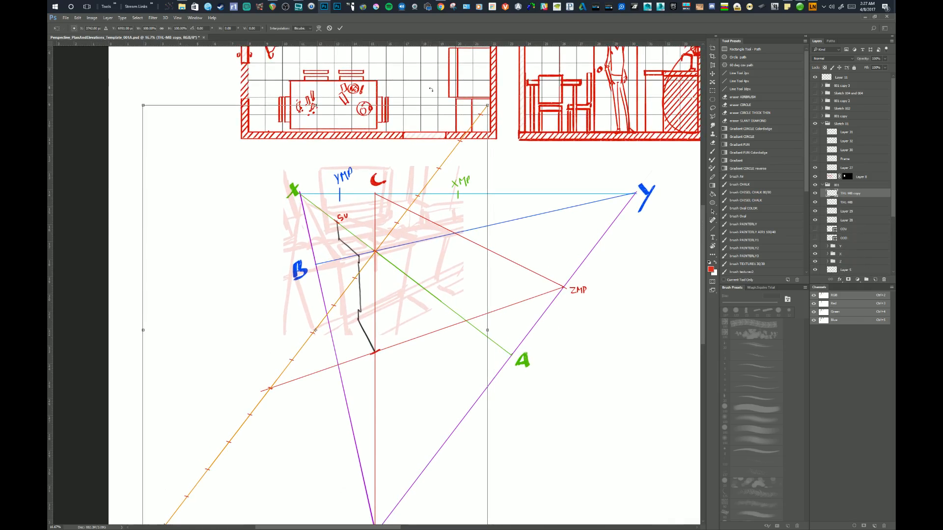
{"action": "left_click_drag", "start_coordinate": [437, 43], "coordinate": [440, 251]}
{"action": "key", "text": "Return"}
{"action": "left_click_drag", "start_coordinate": [494, 44], "coordinate": [477, 251]}
{"action": "left_click_drag", "start_coordinate": [466, 299], "coordinate": [487, 266]}
{"action": "key", "text": "ctrl+z"}
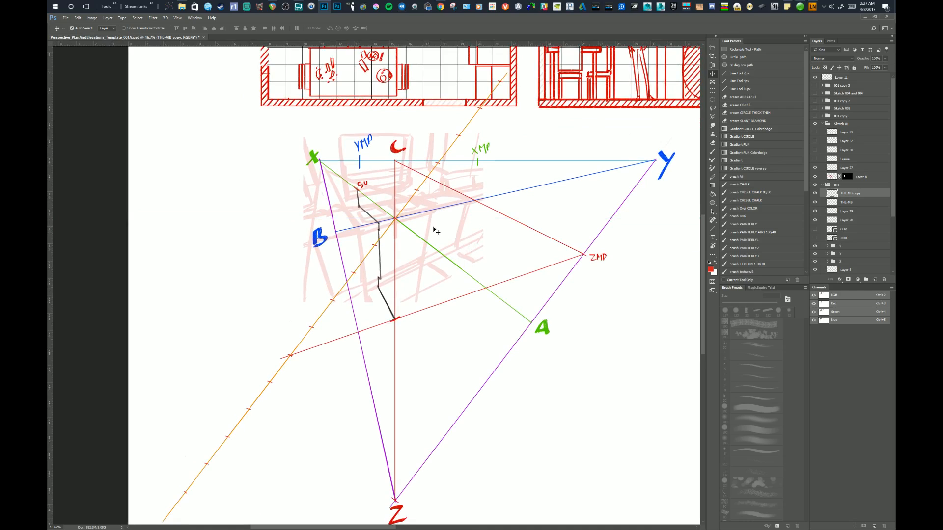
Place a horizontal guide through the central intersection and rotate the duplicated measuring line about that point to lie along the guide.
{"action": "left_click_drag", "start_coordinate": [410, 44], "coordinate": [412, 217]}
{"action": "left_click_drag", "start_coordinate": [425, 259], "coordinate": [396, 244]}
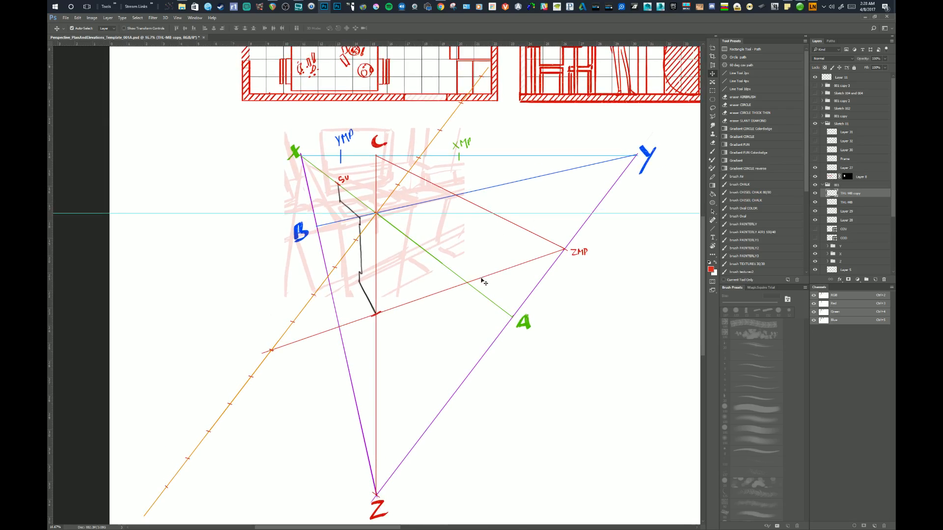
{"action": "key", "text": "ctrl+t"}
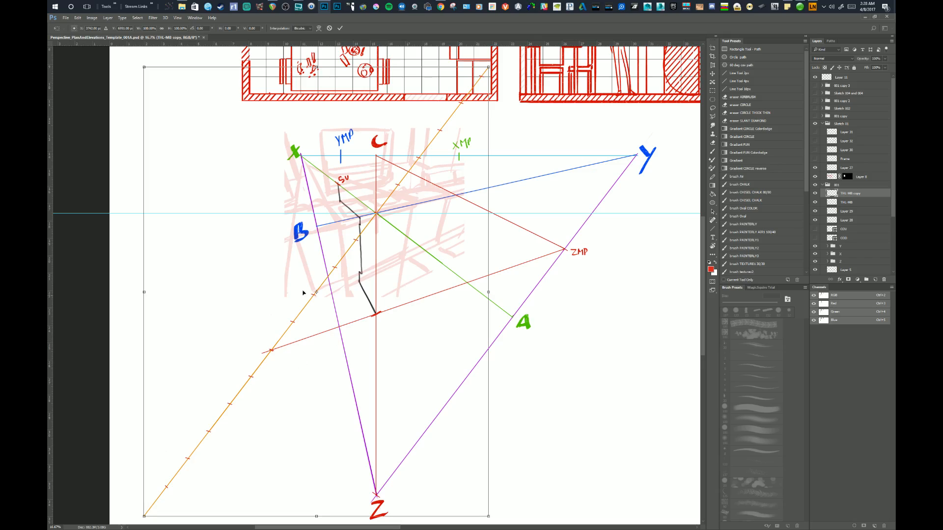
{"action": "left_click_drag", "start_coordinate": [316, 294], "coordinate": [376, 214]}
{"action": "left_click_drag", "start_coordinate": [570, 136], "coordinate": [547, 307]}
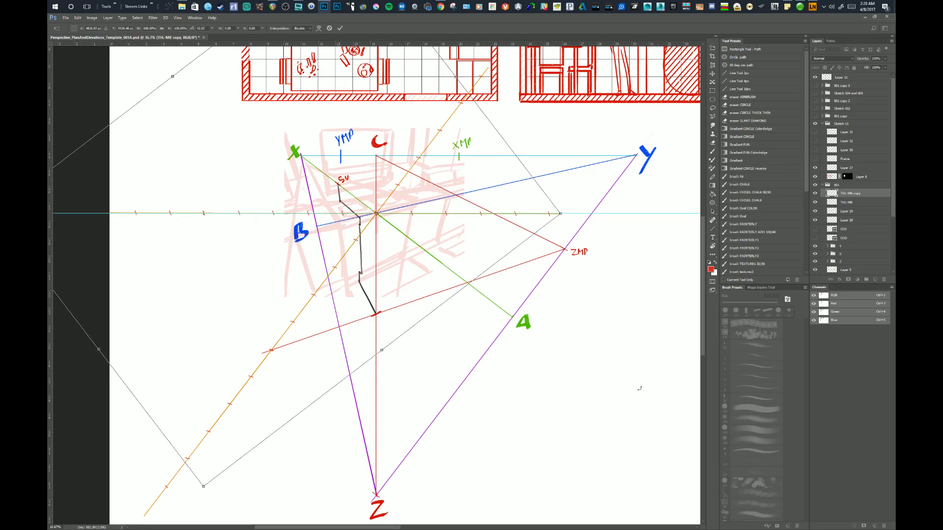
{"action": "left_click_drag", "start_coordinate": [642, 400], "coordinate": [648, 405]}
{"action": "key", "text": "Return"}
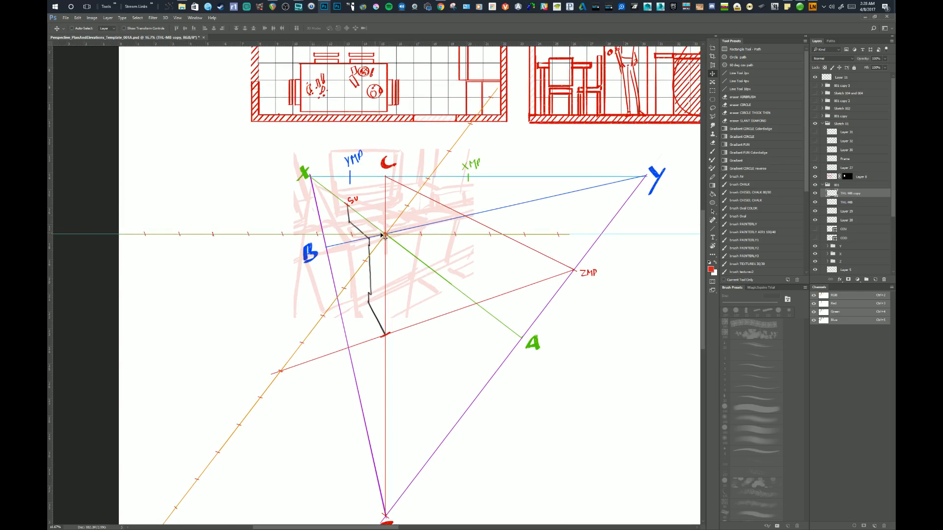
Slide the rotated measuring line along the guide to extend its unit marks towards the Y side, and hide its layer.
{"action": "left_click_drag", "start_coordinate": [375, 213], "coordinate": [381, 314]}
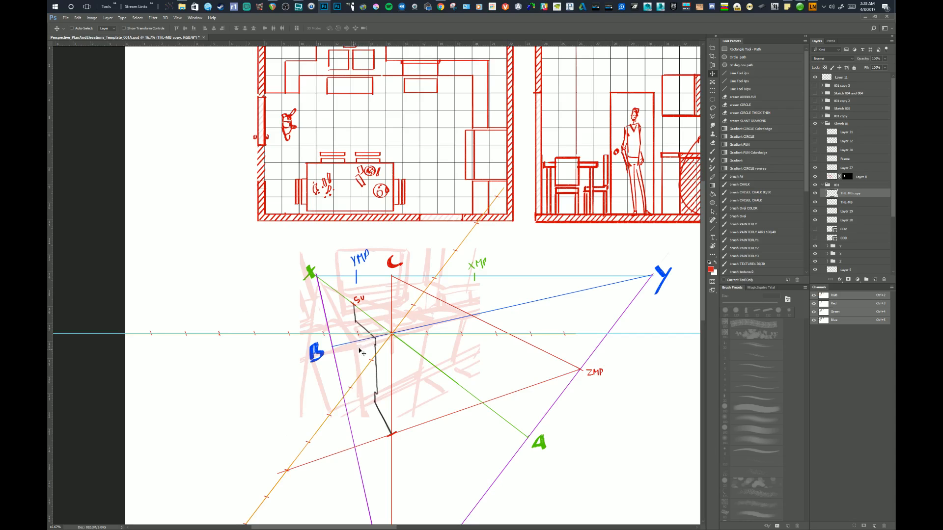
{"action": "left_click_drag", "start_coordinate": [372, 303], "coordinate": [370, 320]}
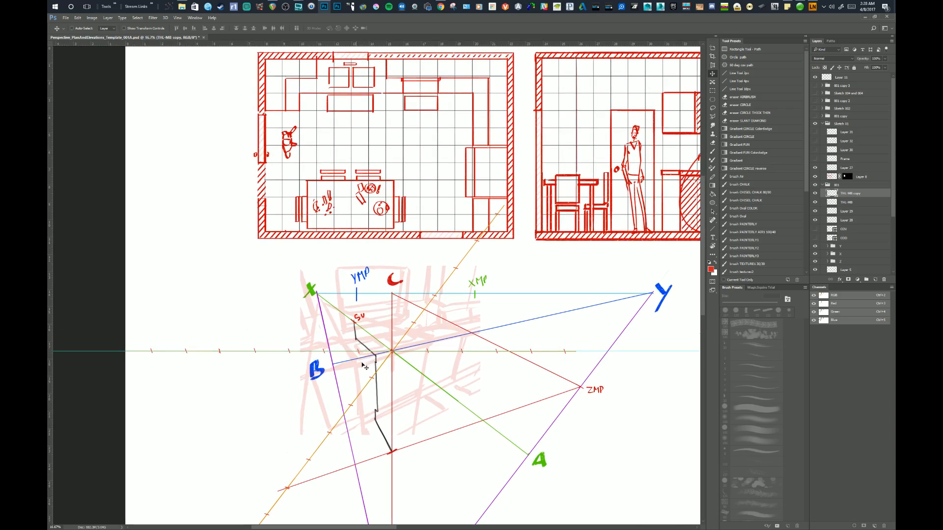
{"action": "left_click_drag", "start_coordinate": [361, 361], "coordinate": [380, 325]}
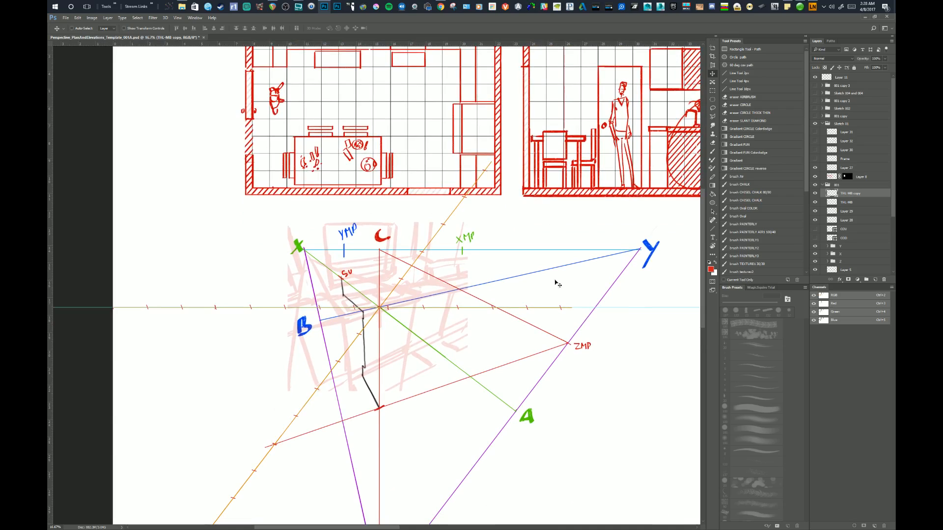
{"action": "left_click_drag", "start_coordinate": [452, 318], "coordinate": [543, 318]}
{"action": "left_click", "coordinate": [815, 194]}
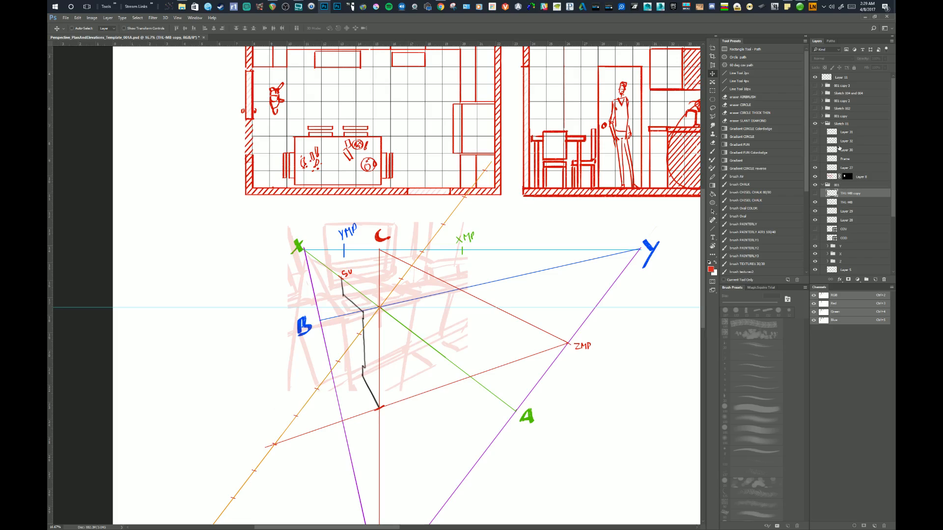
Rename Layer 29 to ZML and move it directly above the Z group, toggling its visibility to check the contents.
{"action": "left_click", "coordinate": [832, 212]}
{"action": "left_click", "coordinate": [815, 211]}
{"action": "left_click", "coordinate": [816, 211]}
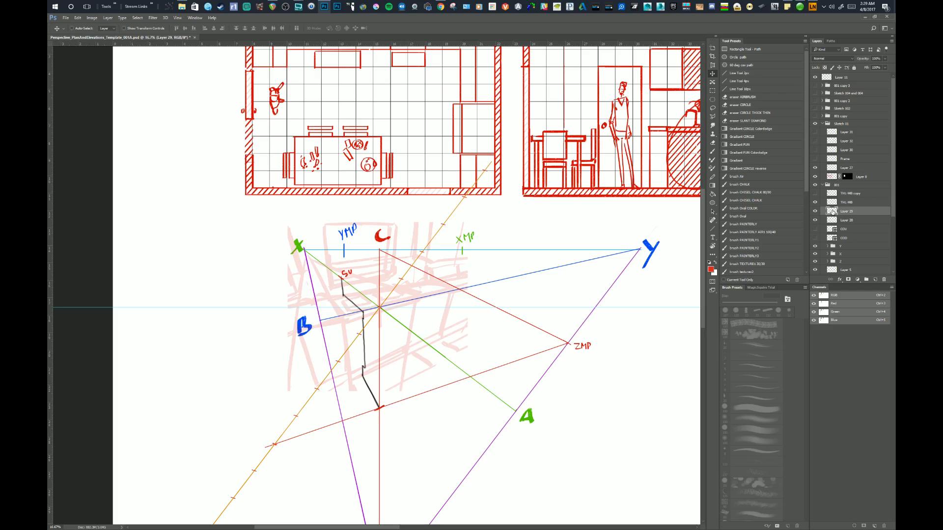
{"action": "left_click_drag", "start_coordinate": [831, 211], "coordinate": [829, 239]}
{"action": "double_click", "coordinate": [845, 238]}
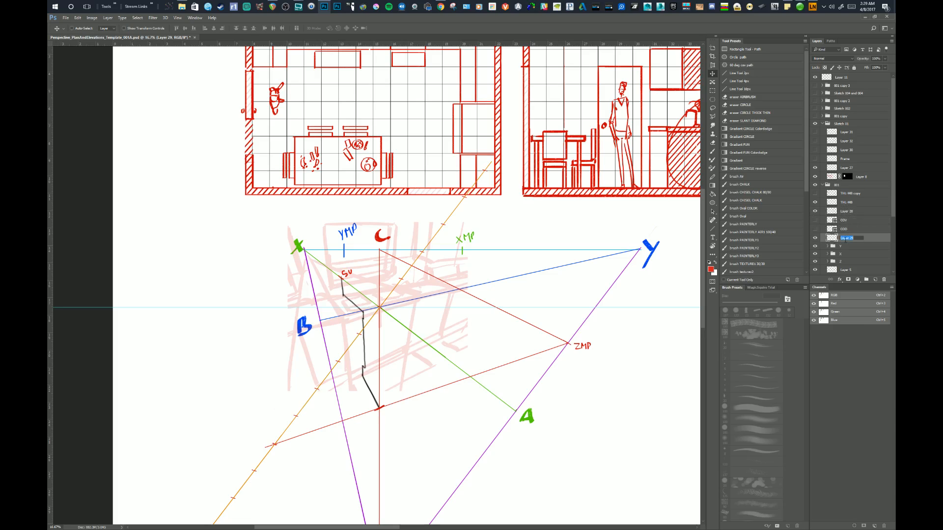
{"action": "type", "text": "ZML"}
{"action": "key", "text": "Return"}
{"action": "left_click_drag", "start_coordinate": [835, 238], "coordinate": [838, 262]}
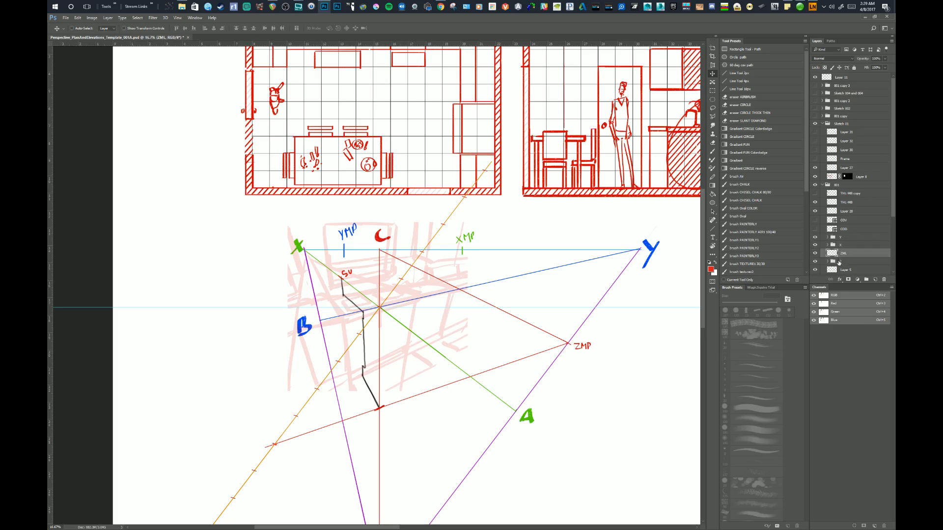
Create a new layer named XML above the X group and another named YML above the Y group.
{"action": "left_click", "coordinate": [844, 246]}
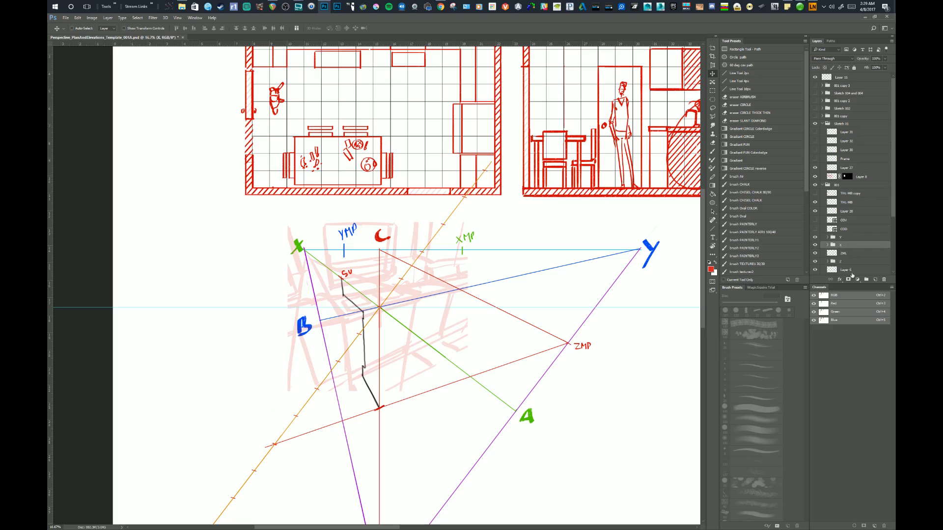
{"action": "left_click", "coordinate": [874, 279]}
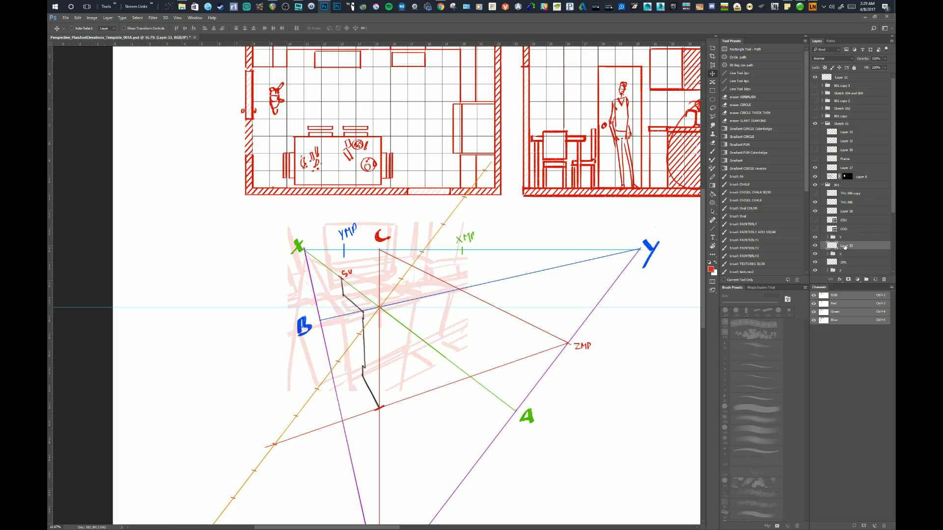
{"action": "double_click", "coordinate": [845, 245]}
{"action": "left_click", "coordinate": [846, 238]}
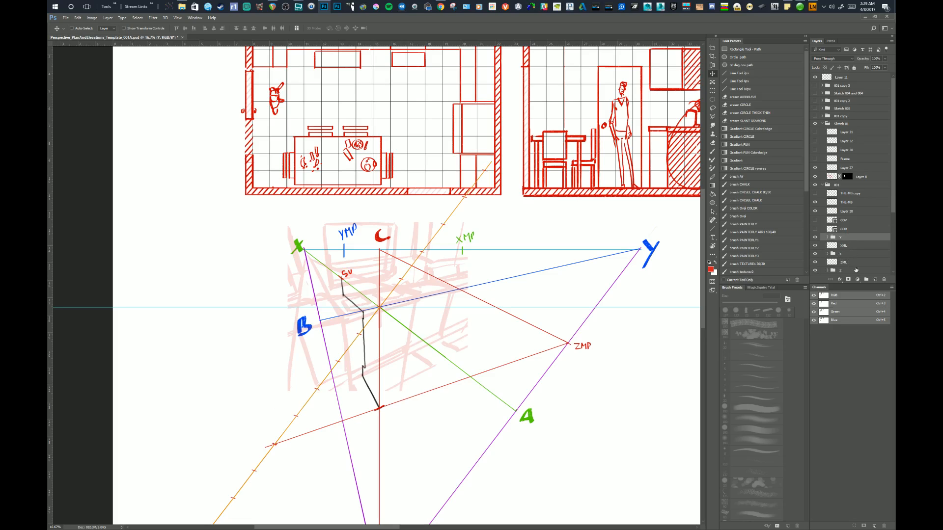
{"action": "left_click", "coordinate": [873, 280]}
{"action": "double_click", "coordinate": [843, 239]}
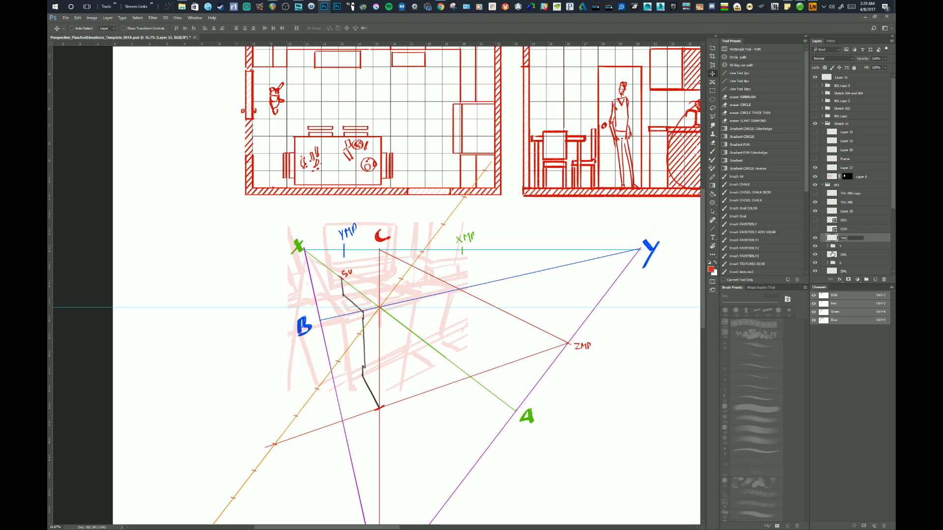
{"action": "key", "text": "Return"}
{"action": "left_click", "coordinate": [844, 255]}
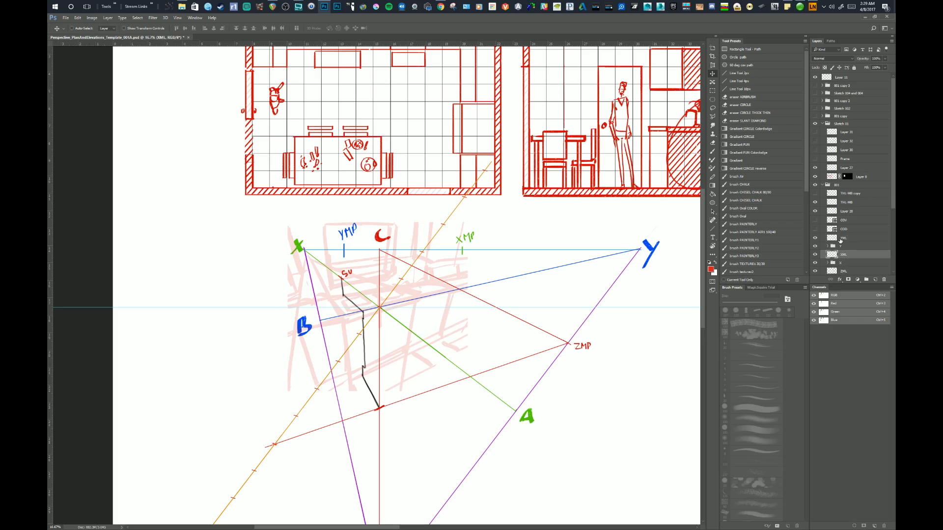
{"action": "left_click", "coordinate": [840, 239]}
On a new layer, draw 10 px blue lines from Y through the centre and from X to the orange line's first tick below it.
{"action": "scroll", "coordinate": [476, 263], "scroll_direction": "down", "scroll_amount": 3}
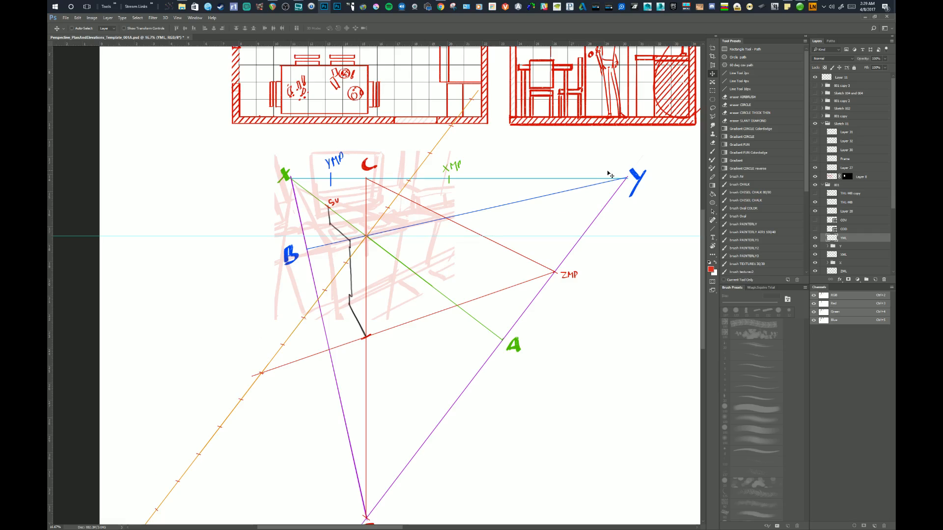
{"action": "scroll", "coordinate": [559, 238], "scroll_direction": "down", "scroll_amount": 1}
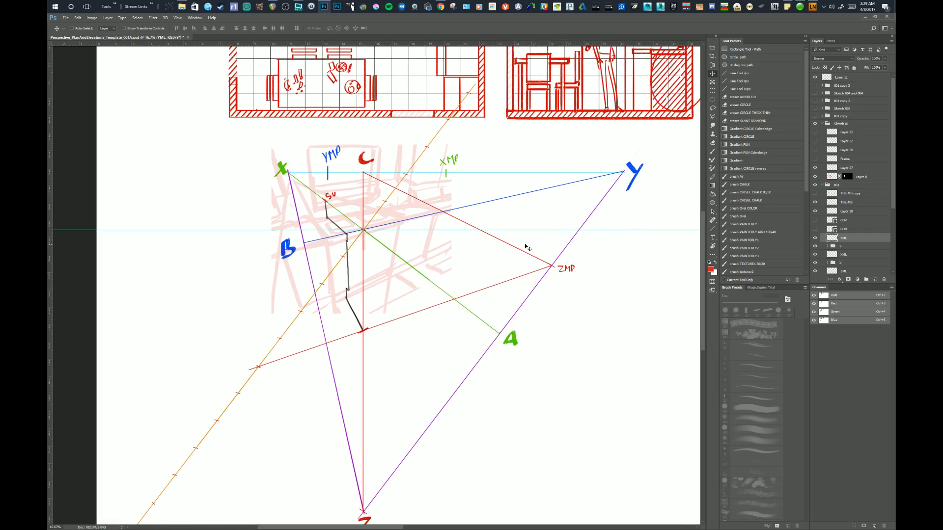
{"action": "scroll", "coordinate": [549, 160], "scroll_direction": "up", "scroll_amount": 4}
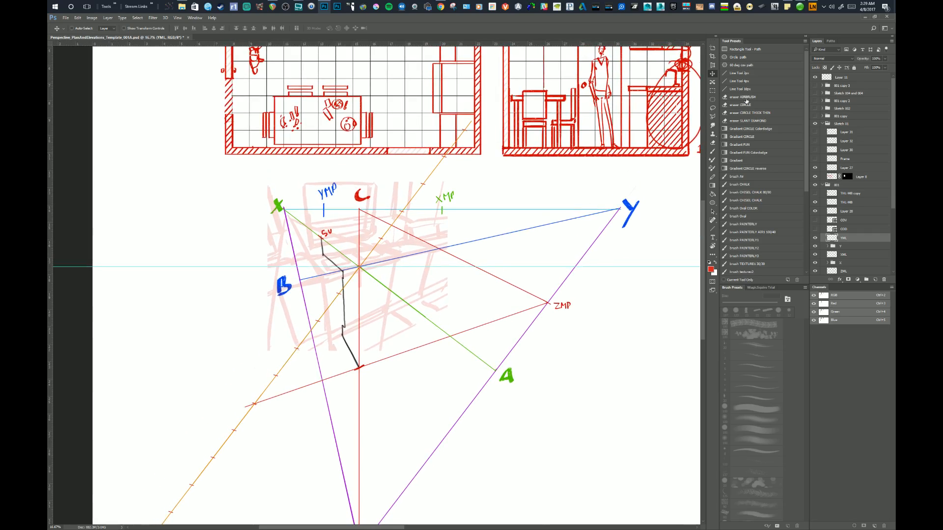
{"action": "left_click", "coordinate": [740, 89]}
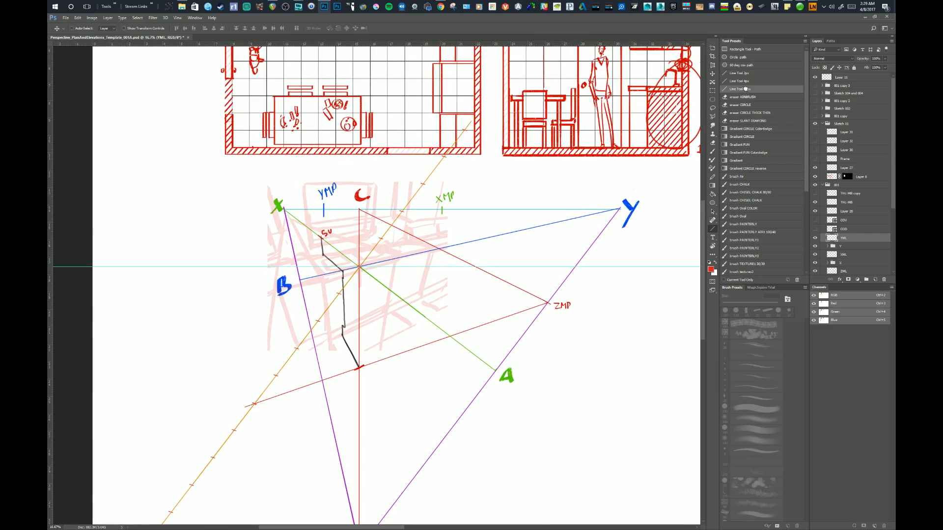
{"action": "left_click", "coordinate": [876, 280]}
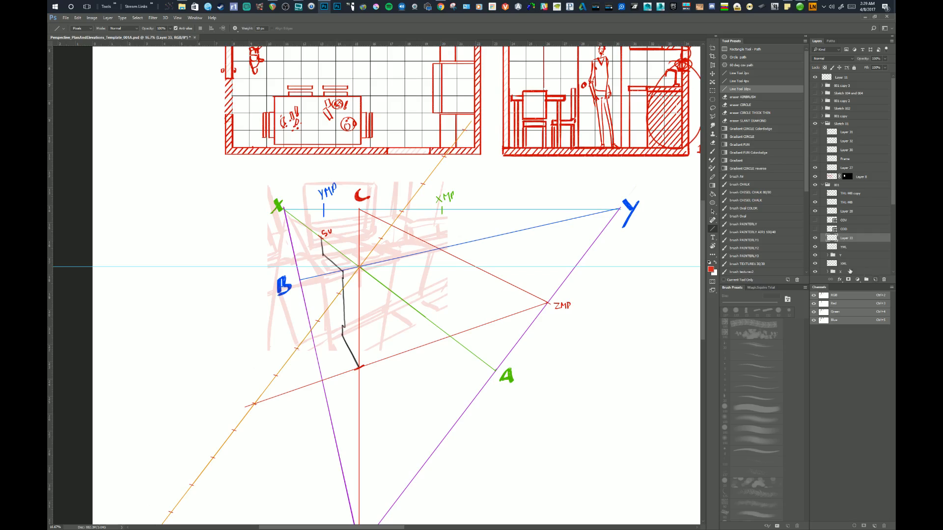
{"action": "left_click_drag", "start_coordinate": [509, 338], "coordinate": [522, 333]}
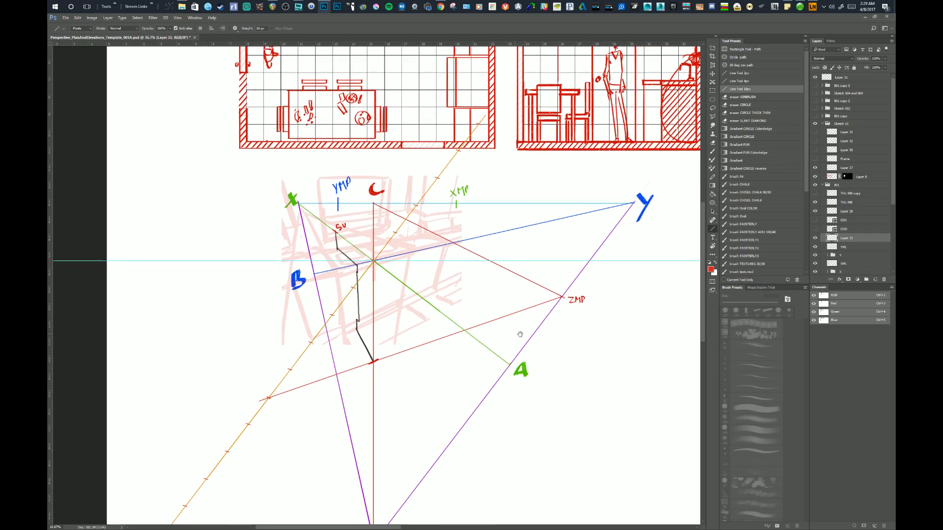
{"action": "left_click", "coordinate": [642, 197], "text": "alt"}
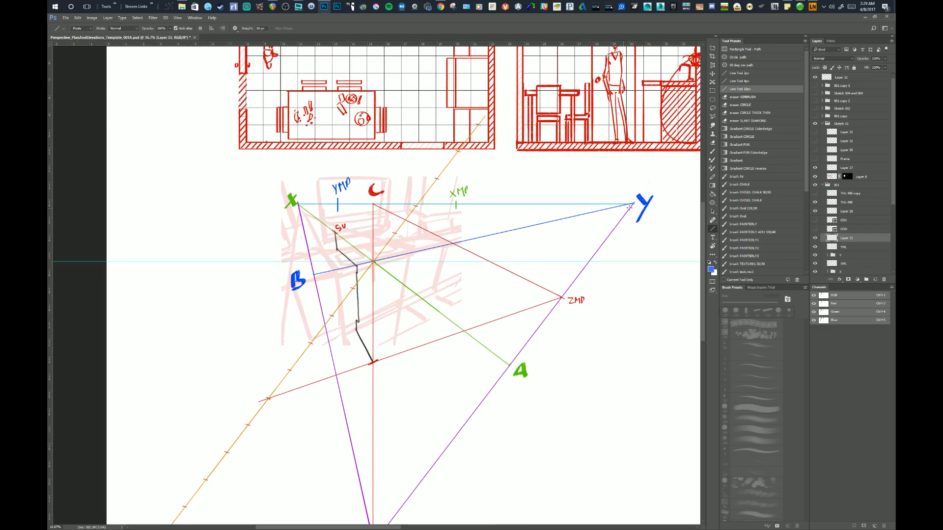
{"action": "left_click_drag", "start_coordinate": [634, 202], "coordinate": [338, 268]}
{"action": "left_click_drag", "start_coordinate": [298, 204], "coordinate": [350, 291]}
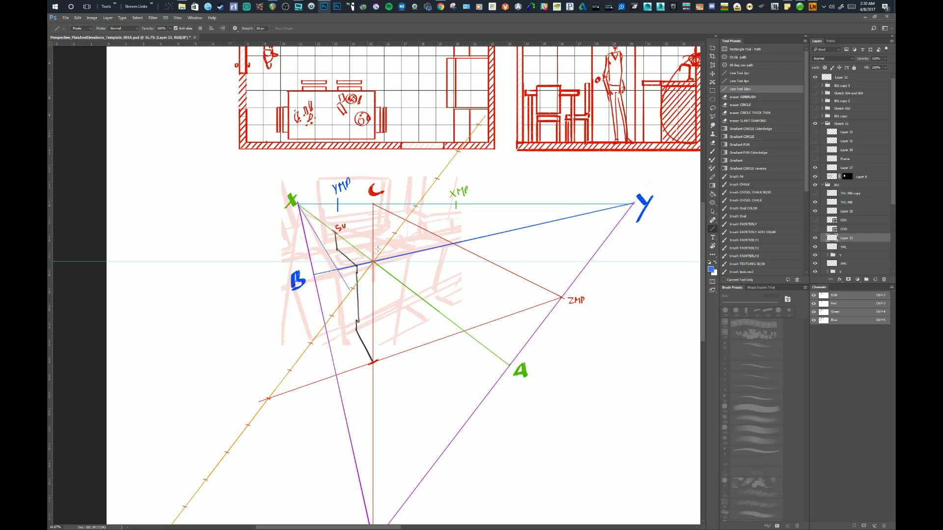
Draw more blue lines from X and Y that cross on the C–Z axis just below the centre and at the orange line.
{"action": "left_click_drag", "start_coordinate": [298, 203], "coordinate": [376, 287]}
{"action": "left_click_drag", "start_coordinate": [370, 286], "coordinate": [381, 286]}
{"action": "key", "text": "ctrl+z"}
{"action": "left_click_drag", "start_coordinate": [633, 203], "coordinate": [346, 296]}
{"action": "left_click_drag", "start_coordinate": [297, 203], "coordinate": [352, 311]}
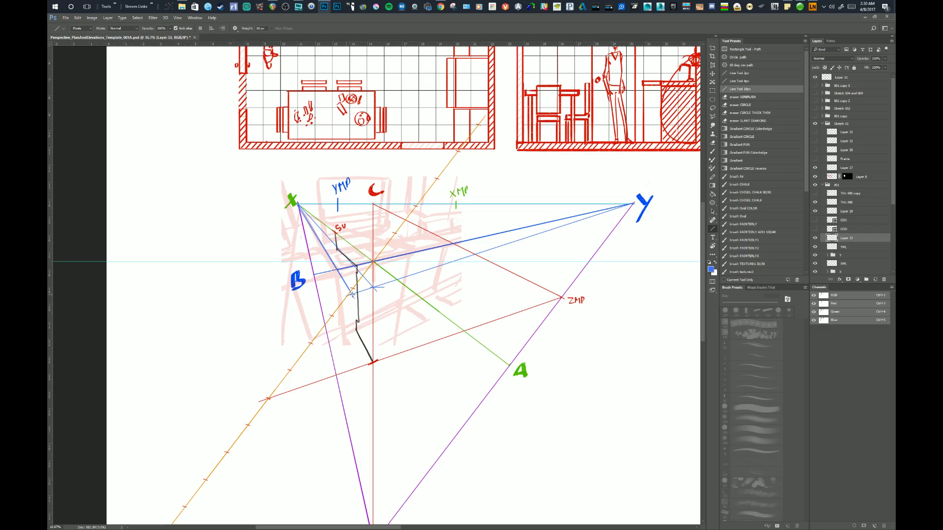
Draw a blue line from Z up through the crossing of the X and Y lines near YMP, undoing two misaligned tries.
{"action": "left_click_drag", "start_coordinate": [378, 295], "coordinate": [375, 281]}
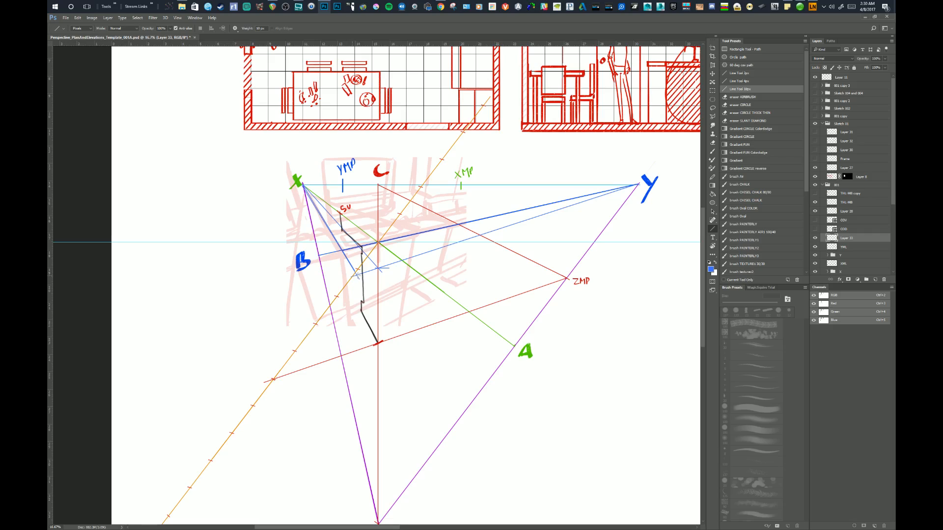
{"action": "left_click_drag", "start_coordinate": [378, 284], "coordinate": [375, 285]}
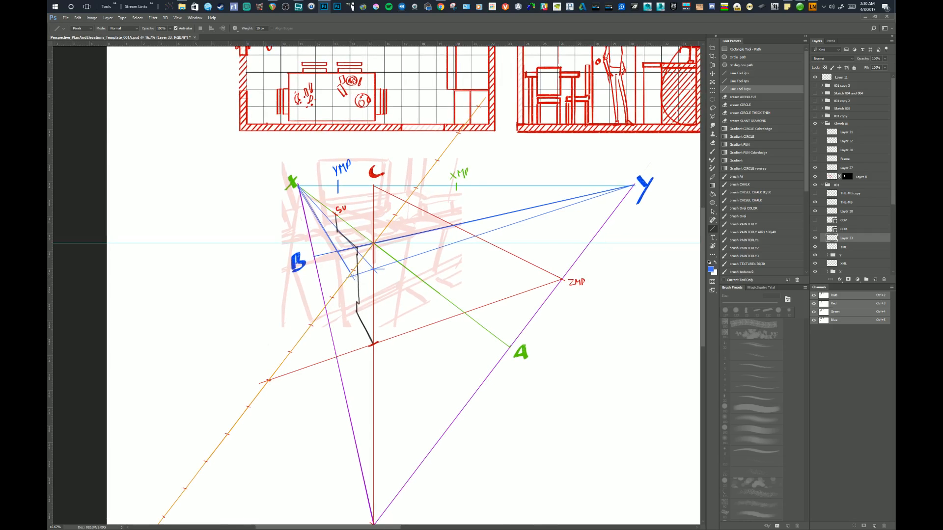
{"action": "left_click_drag", "start_coordinate": [352, 276], "coordinate": [346, 204]}
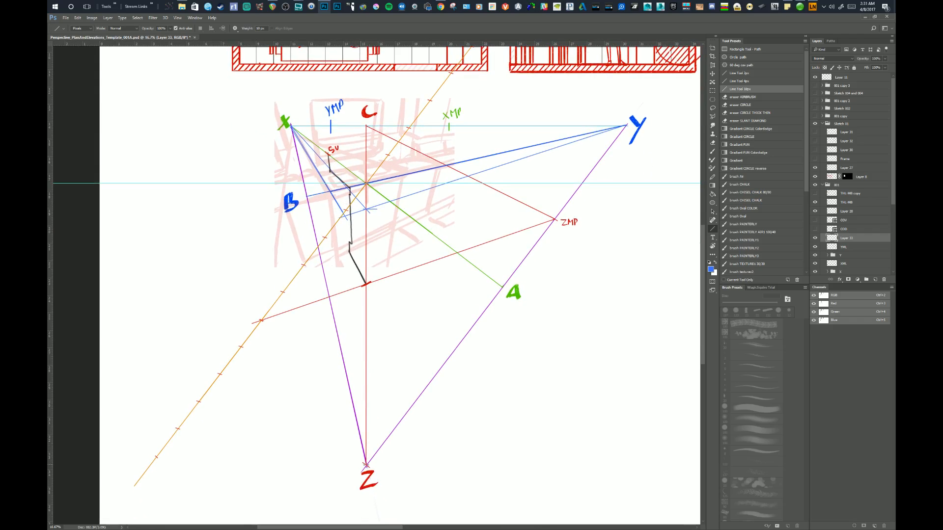
{"action": "left_click_drag", "start_coordinate": [366, 464], "coordinate": [341, 162]}
{"action": "key", "text": "ctrl+z"}
{"action": "left_click_drag", "start_coordinate": [366, 465], "coordinate": [336, 122]}
{"action": "key", "text": "ctrl+z"}
{"action": "left_click_drag", "start_coordinate": [366, 464], "coordinate": [337, 131]}
{"action": "left_click_drag", "start_coordinate": [461, 286], "coordinate": [469, 326]}
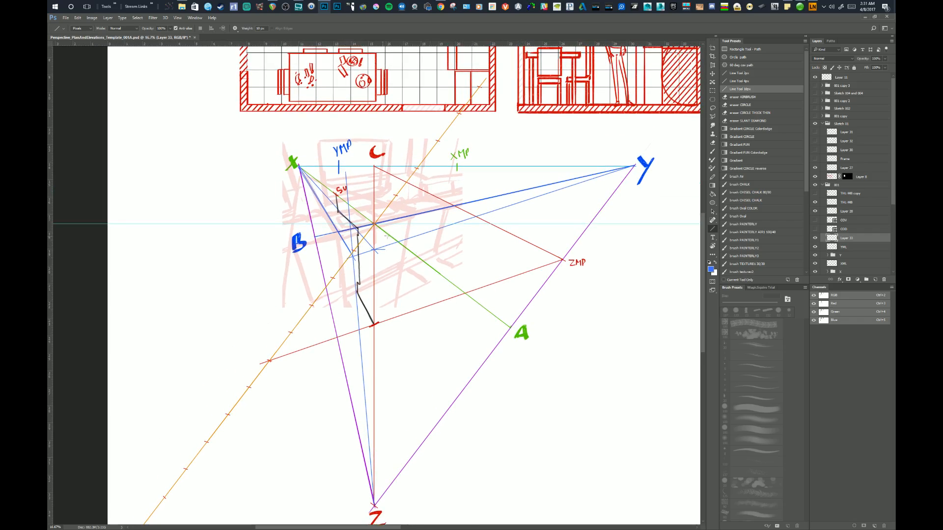
Erase most of the blue construction lines running from Y and Z, leaving short segments near X and the orange line.
{"action": "key", "text": "e"}
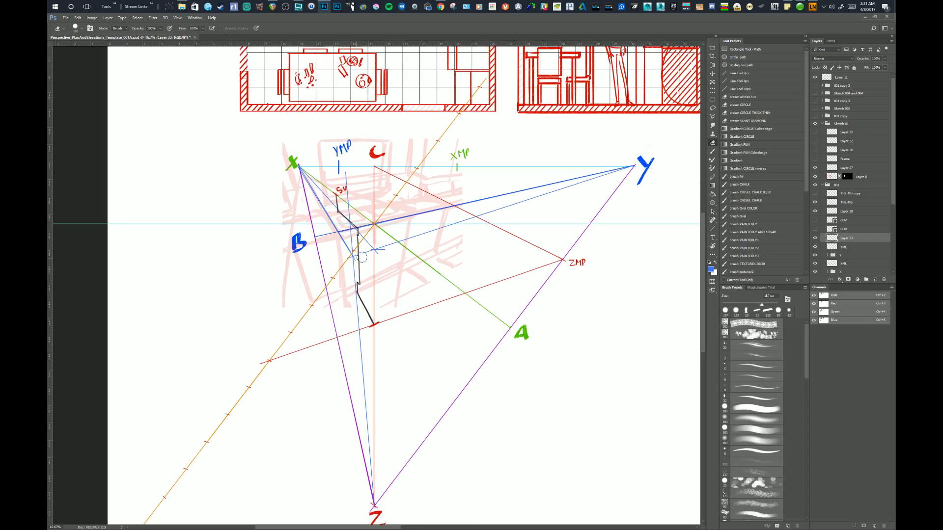
{"action": "mouse_move", "coordinate": [377, 244]}
{"action": "left_mouse_down"}
{"action": "mouse_move", "coordinate": [341, 224]}
{"action": "mouse_move", "coordinate": [344, 256]}
{"action": "mouse_move", "coordinate": [361, 269]}
{"action": "left_mouse_up"}
{"action": "left_click_drag", "start_coordinate": [347, 186], "coordinate": [346, 172]}
{"action": "mouse_move", "coordinate": [352, 267]}
{"action": "left_mouse_down"}
{"action": "mouse_move", "coordinate": [376, 493]}
{"action": "mouse_move", "coordinate": [374, 484]}
{"action": "left_mouse_up"}
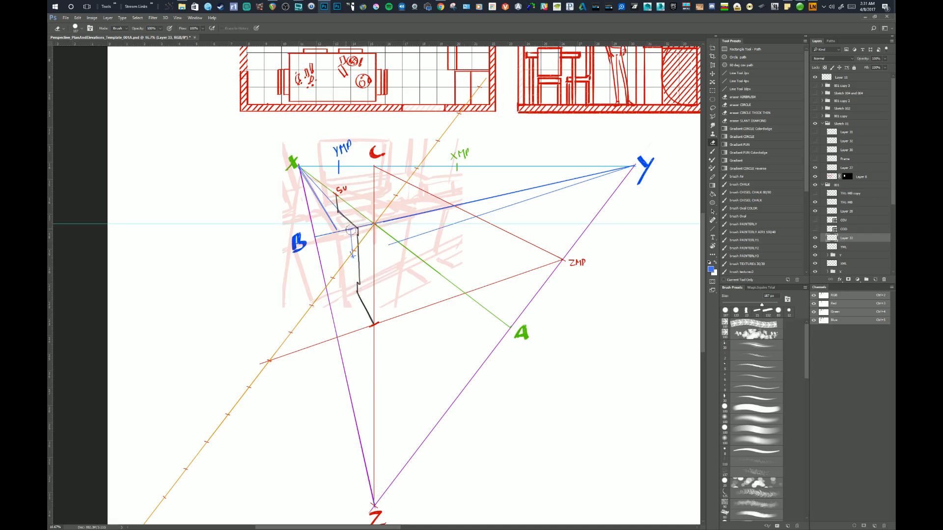
{"action": "mouse_move", "coordinate": [387, 256]}
{"action": "left_mouse_down"}
{"action": "mouse_move", "coordinate": [388, 264]}
{"action": "mouse_move", "coordinate": [405, 226]}
{"action": "left_mouse_up"}
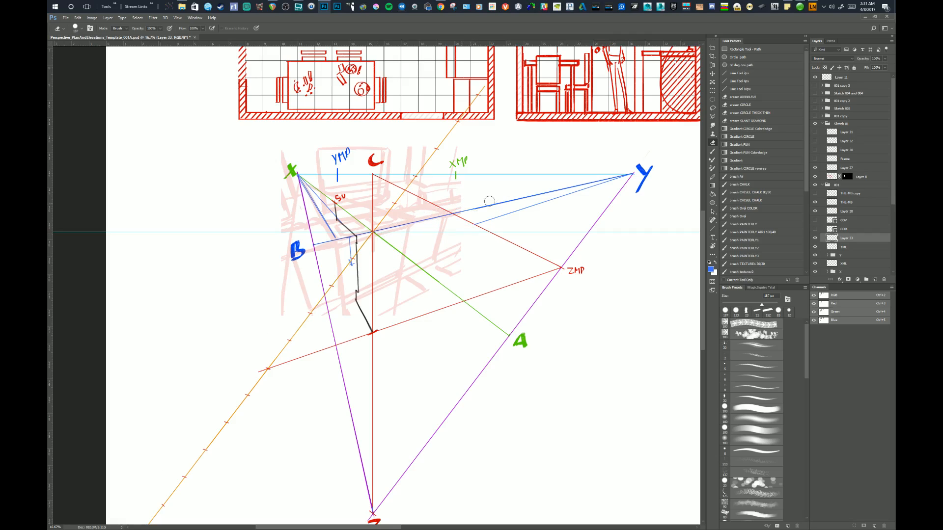
{"action": "mouse_move", "coordinate": [489, 202]}
{"action": "left_mouse_down"}
{"action": "mouse_move", "coordinate": [462, 234]}
{"action": "mouse_move", "coordinate": [577, 189]}
{"action": "mouse_move", "coordinate": [523, 198]}
{"action": "left_mouse_up"}
{"action": "left_click_drag", "start_coordinate": [587, 182], "coordinate": [633, 174]}
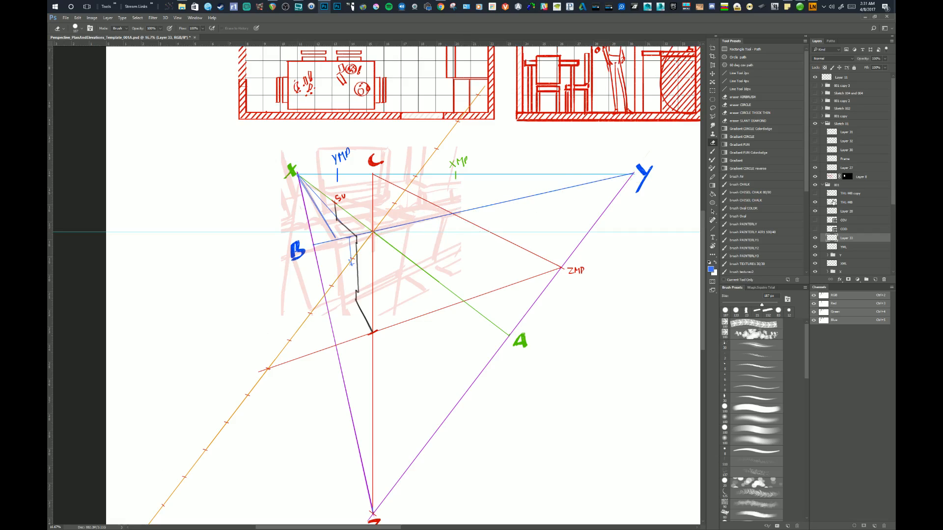
Show the horizontal measuring line's layer and hide the guides, with the 10 px Line tool ready.
{"action": "left_click", "coordinate": [815, 193]}
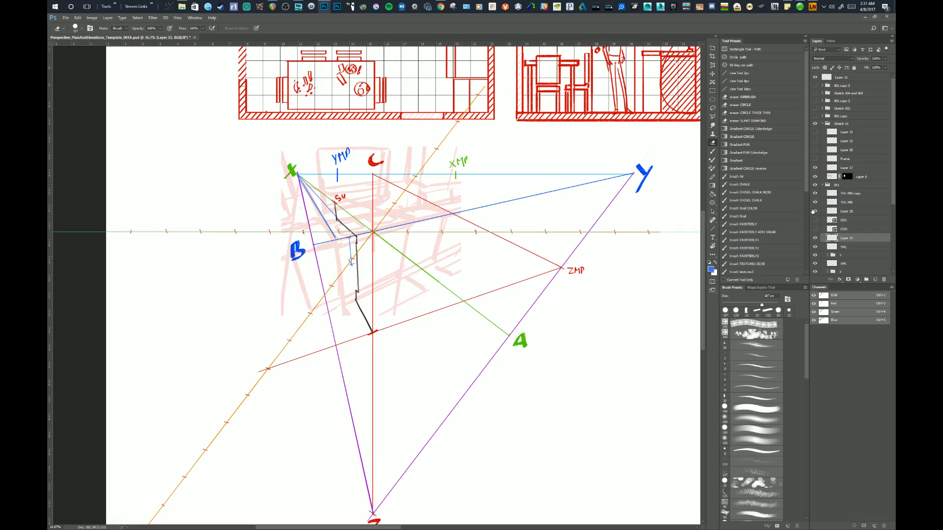
{"action": "key", "text": "ctrl+h"}
{"action": "left_click_drag", "start_coordinate": [481, 388], "coordinate": [493, 379]}
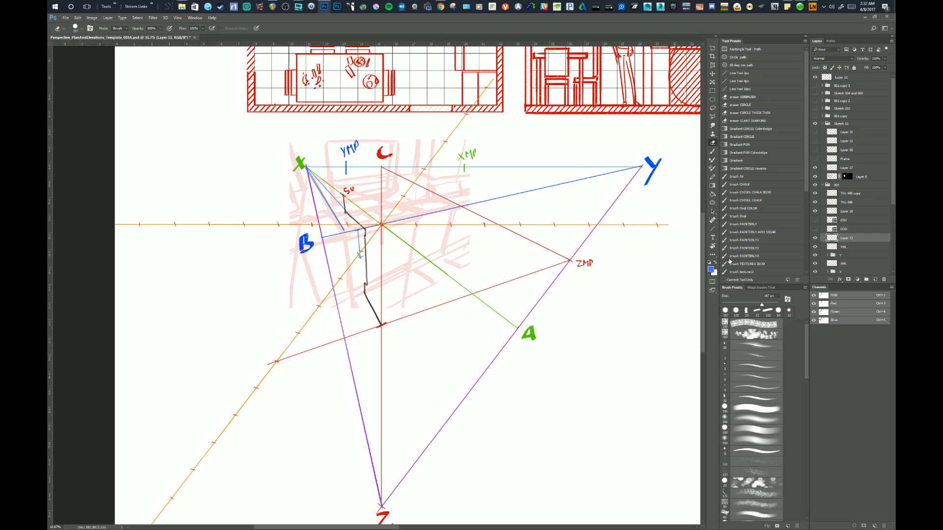
{"action": "left_click", "coordinate": [739, 89]}
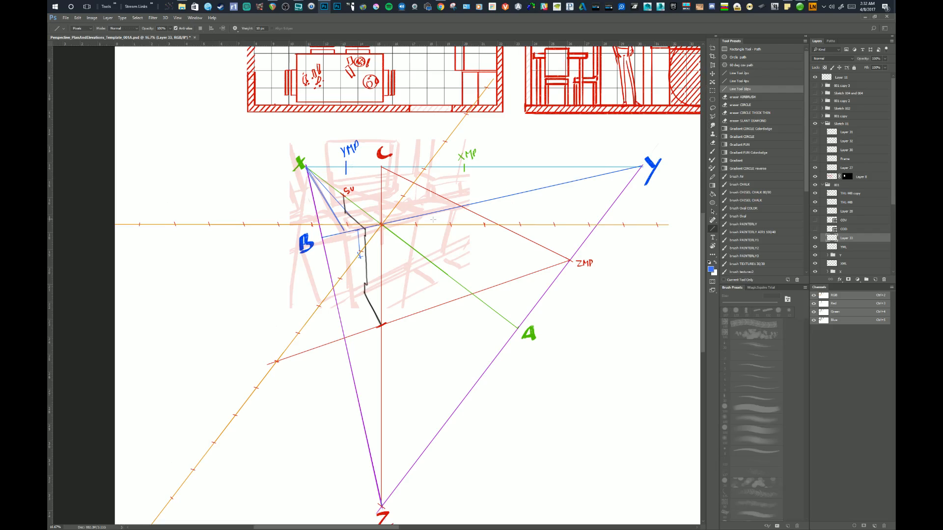
On the YML layer, draw a blue line from YMP down to the B–Y line where the short blue segment meets it.
{"action": "left_click", "coordinate": [644, 161]}
{"action": "left_click", "coordinate": [839, 248]}
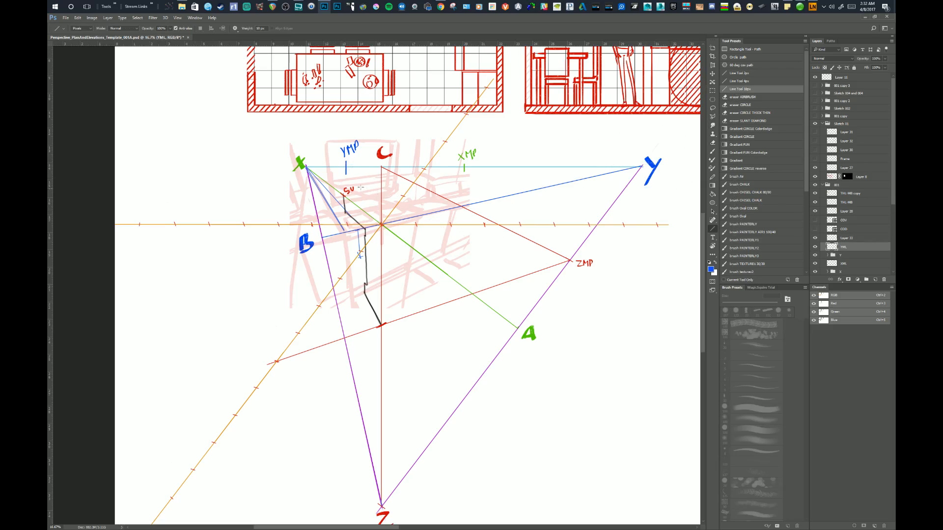
{"action": "left_click_drag", "start_coordinate": [345, 166], "coordinate": [359, 229]}
{"action": "left_click_drag", "start_coordinate": [381, 271], "coordinate": [371, 275]}
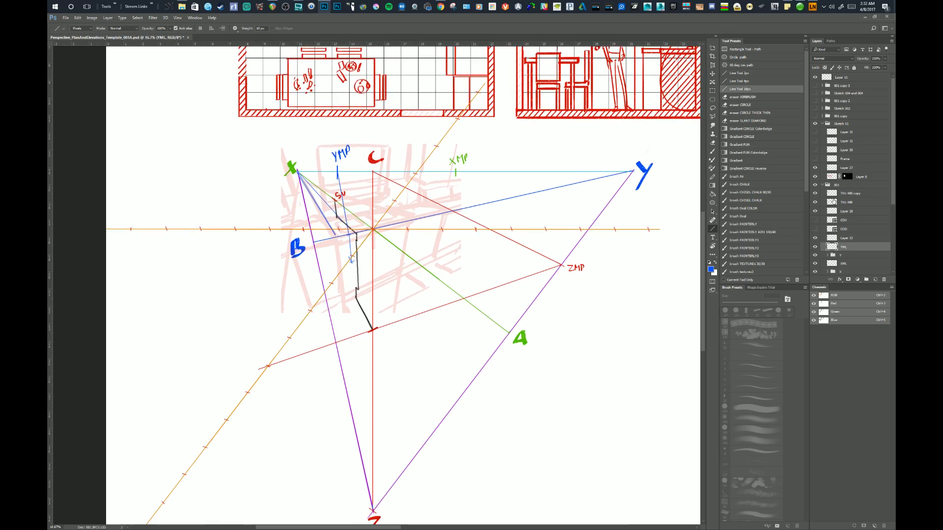
Move the horizontal orange measuring line sideways until one of its ticks meets the blue line from YMP.
{"action": "left_click", "coordinate": [833, 194]}
{"action": "key", "text": "v"}
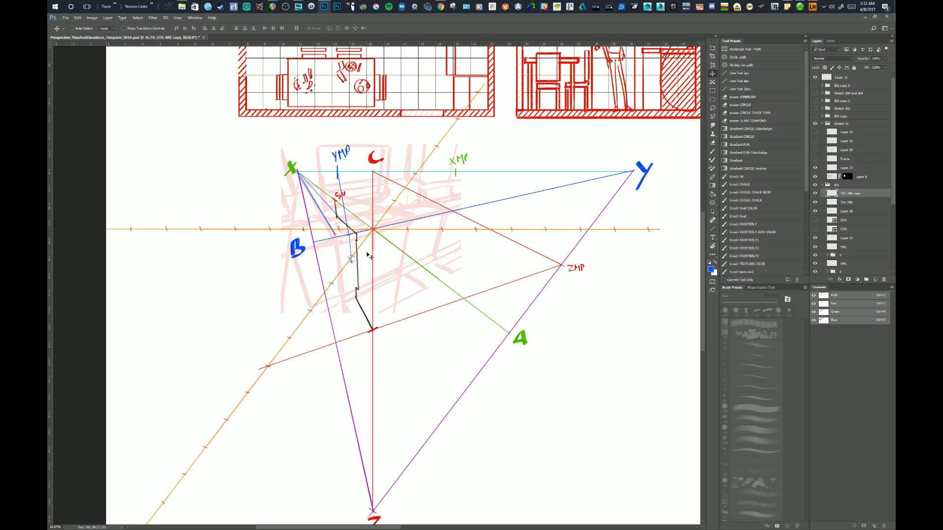
{"action": "left_click_drag", "start_coordinate": [369, 256], "coordinate": [377, 252]}
{"action": "left_click_drag", "start_coordinate": [389, 281], "coordinate": [388, 284]}
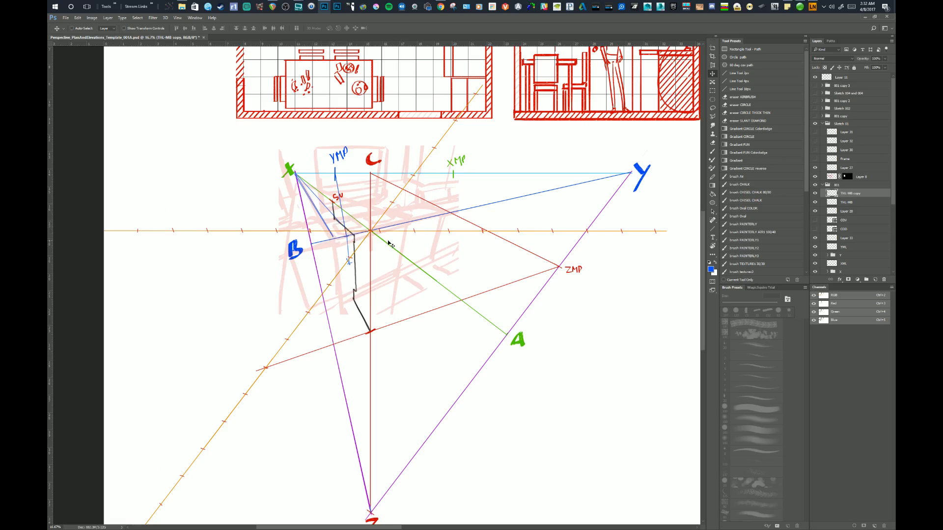
Reselect the YML layer and hide the layer holding the leftover blue construction segments near X and B.
{"action": "left_click", "coordinate": [832, 247]}
{"action": "key", "text": "e"}
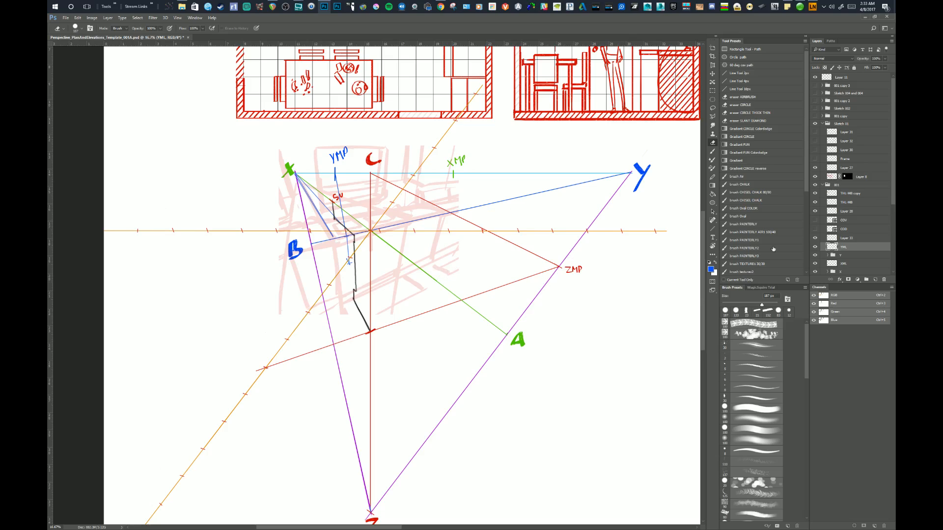
{"action": "left_click", "coordinate": [816, 239]}
{"action": "left_click", "coordinate": [818, 239]}
{"action": "left_click", "coordinate": [818, 239]}
{"action": "left_click", "coordinate": [816, 212]}
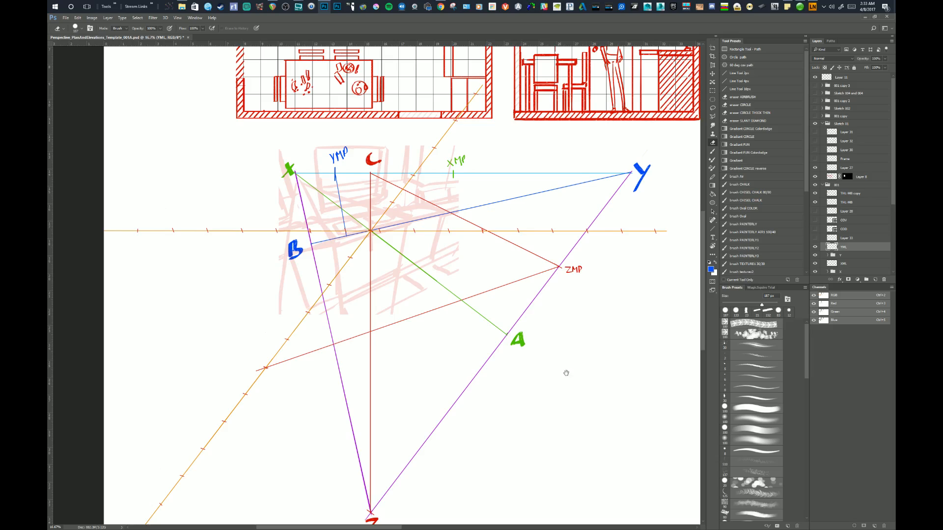
Fade the layer with the black SU guide line to roughly a third opacity, keeping the horizontal measuring line shown.
{"action": "left_click_drag", "start_coordinate": [566, 373], "coordinate": [560, 355]}
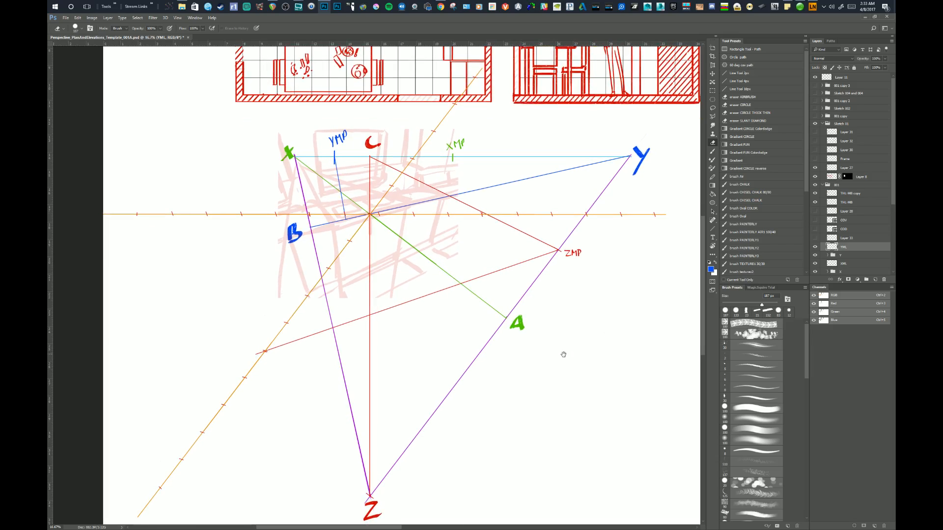
{"action": "left_click", "coordinate": [831, 213]}
{"action": "left_click", "coordinate": [885, 58]}
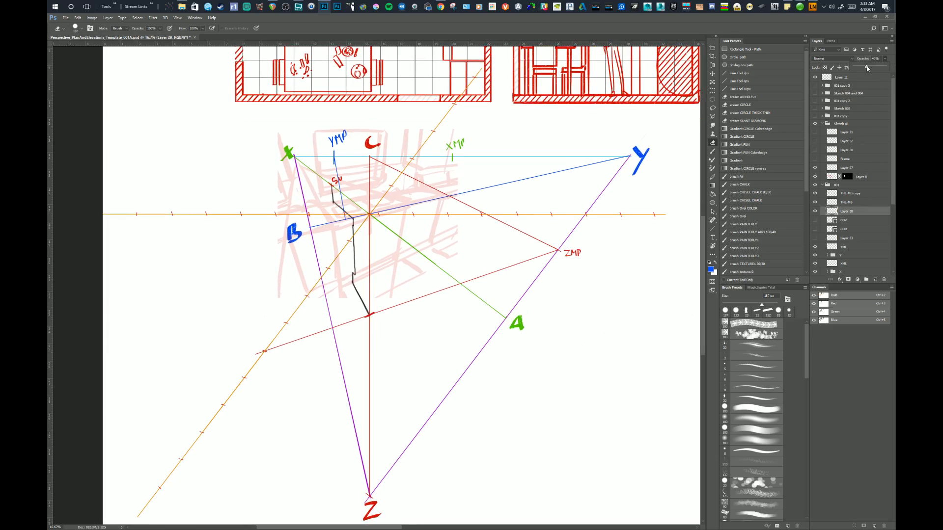
{"action": "left_click_drag", "start_coordinate": [867, 69], "coordinate": [865, 69]}
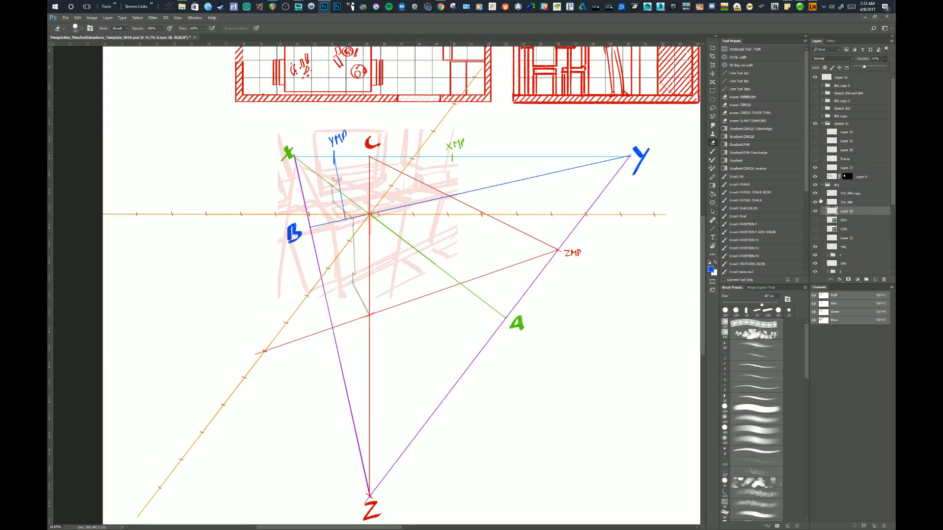
{"action": "left_click", "coordinate": [820, 202]}
{"action": "left_click", "coordinate": [817, 194]}
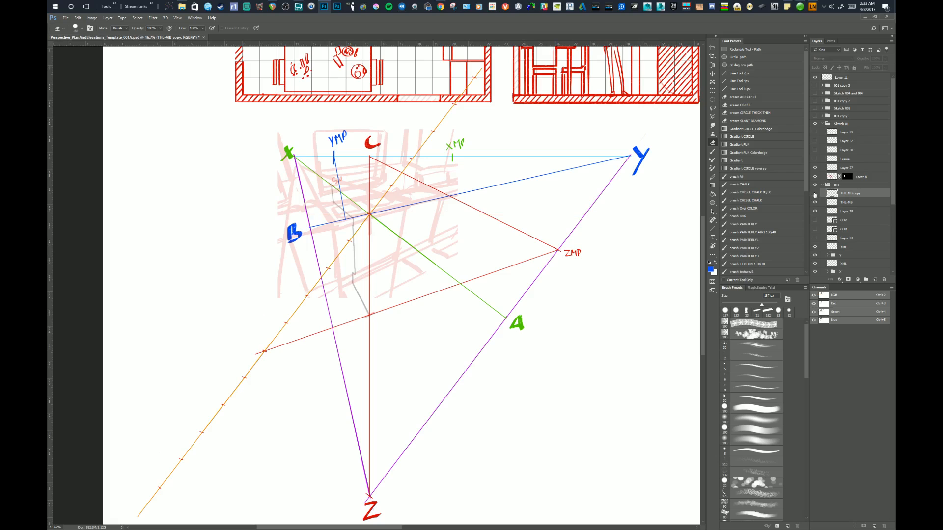
{"action": "left_click", "coordinate": [815, 194]}
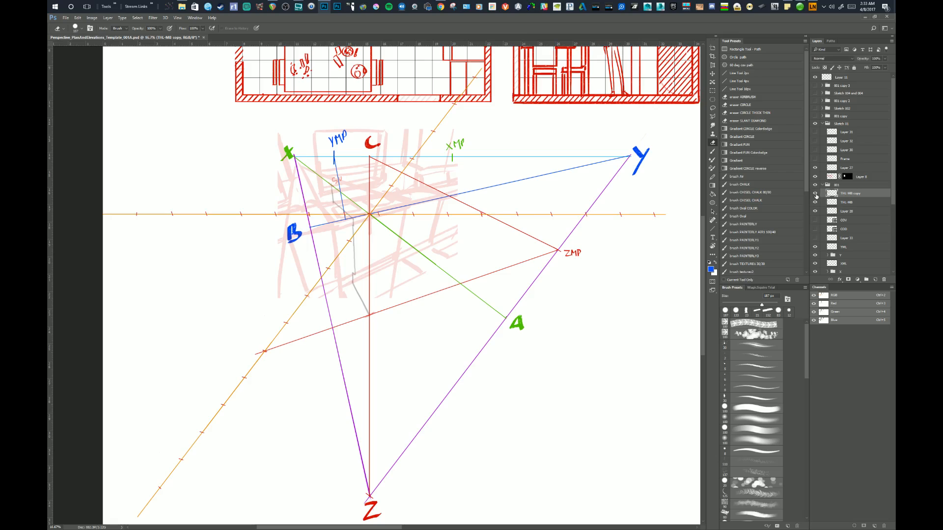
On the YML layer, draw three blue 10 px lines from YMP through the first three orange ticks right of the centre.
{"action": "left_click", "coordinate": [829, 247]}
{"action": "left_click_drag", "start_coordinate": [548, 310], "coordinate": [544, 311]}
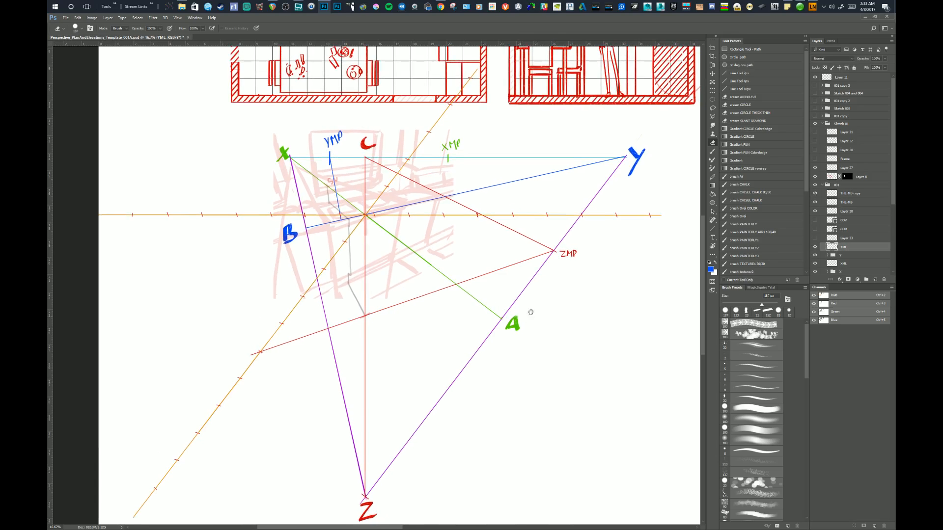
{"action": "left_click", "coordinate": [741, 89]}
{"action": "left_click_drag", "start_coordinate": [470, 310], "coordinate": [464, 325]}
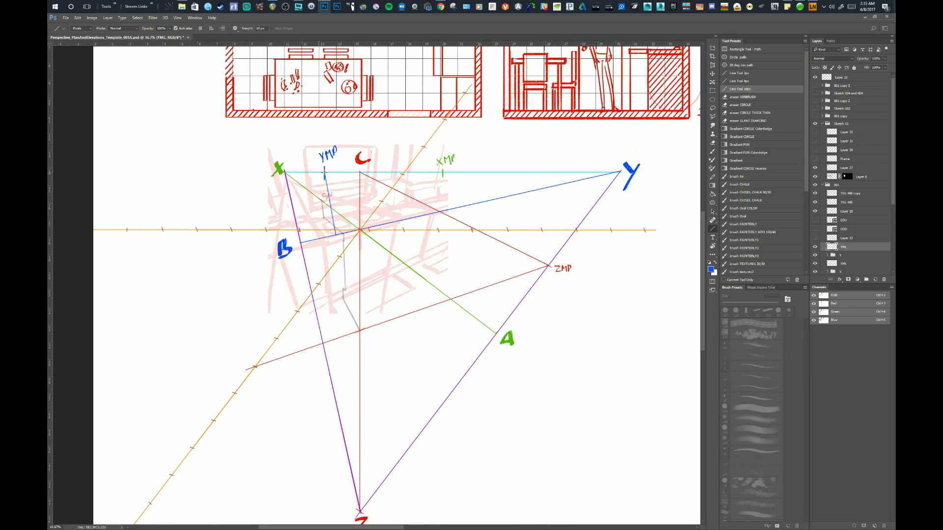
{"action": "left_click_drag", "start_coordinate": [324, 171], "coordinate": [394, 263]}
{"action": "left_click_drag", "start_coordinate": [324, 172], "coordinate": [430, 249]}
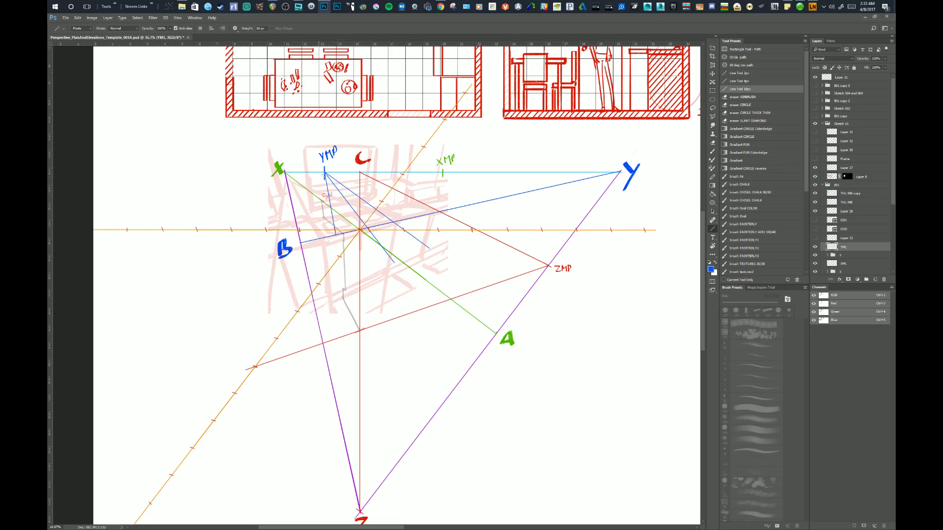
{"action": "left_click_drag", "start_coordinate": [324, 172], "coordinate": [481, 252]}
Draw blue lines from YMP through the fourth and fifth ticks right of the centre, undoing each misaligned try.
{"action": "left_click_drag", "start_coordinate": [324, 172], "coordinate": [542, 255]}
{"action": "key", "text": "ctrl+z"}
{"action": "left_click_drag", "start_coordinate": [324, 172], "coordinate": [520, 248]}
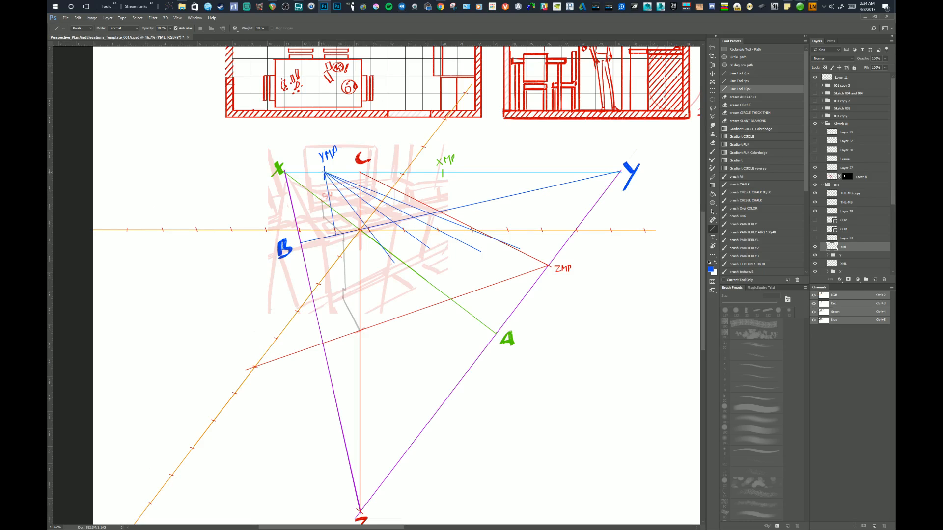
{"action": "left_click_drag", "start_coordinate": [324, 172], "coordinate": [566, 249]}
{"action": "key", "text": "ctrl+z"}
{"action": "left_click_drag", "start_coordinate": [324, 172], "coordinate": [580, 252]}
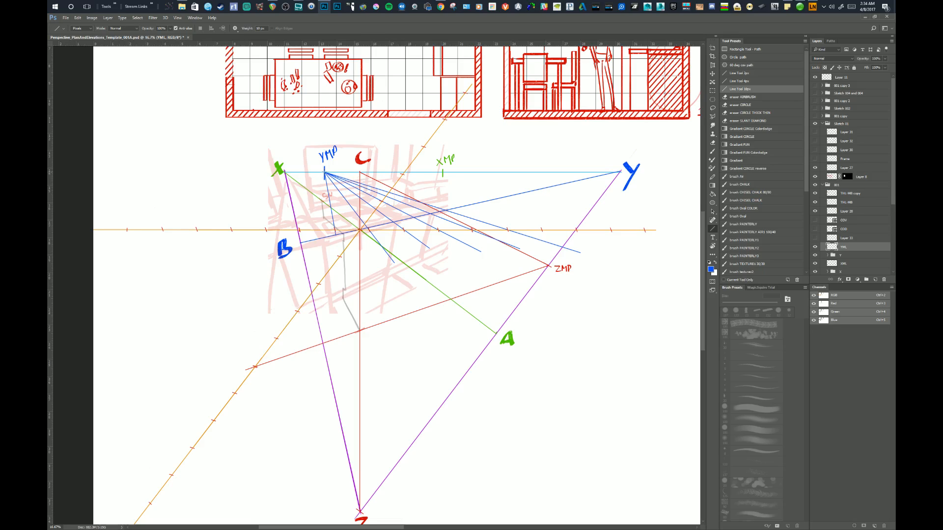
Draw a blue line from YMP through the sixth tick right of the centre, undoing two misaligned tries.
{"action": "left_click_drag", "start_coordinate": [324, 172], "coordinate": [650, 259]}
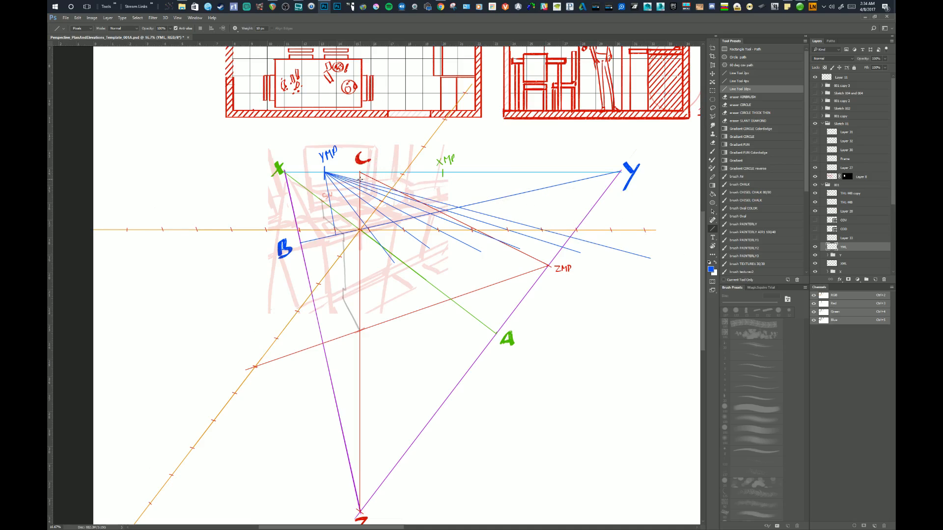
{"action": "key", "text": "ctrl+z"}
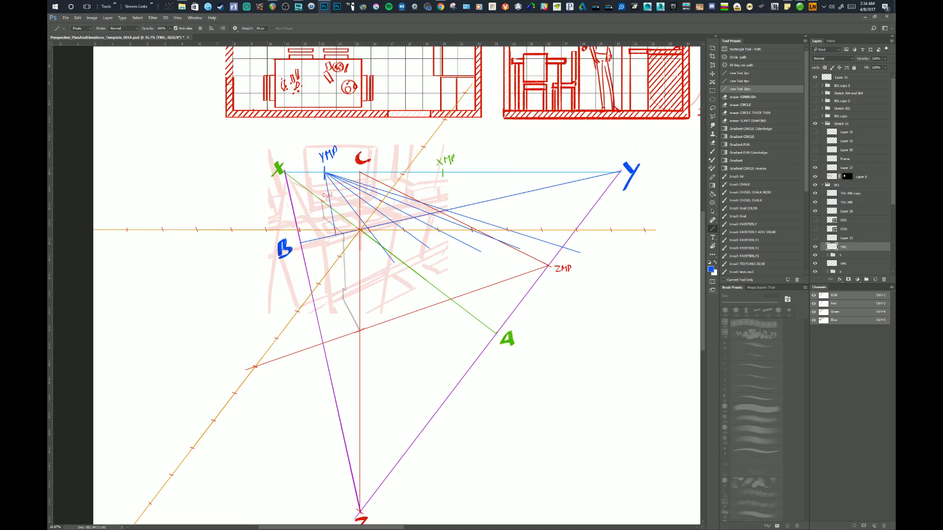
{"action": "left_click_drag", "start_coordinate": [324, 172], "coordinate": [673, 265]}
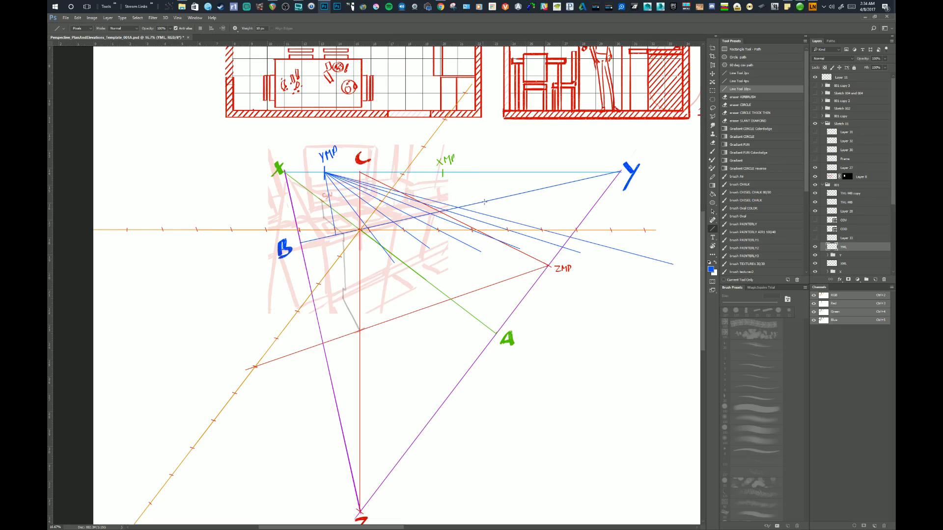
{"action": "key", "text": "ctrl+z"}
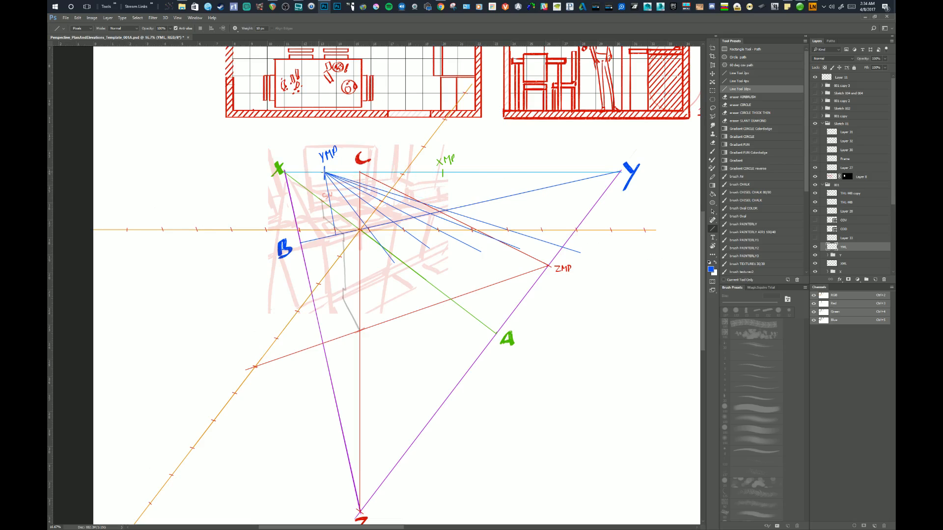
{"action": "left_click_drag", "start_coordinate": [324, 172], "coordinate": [677, 266]}
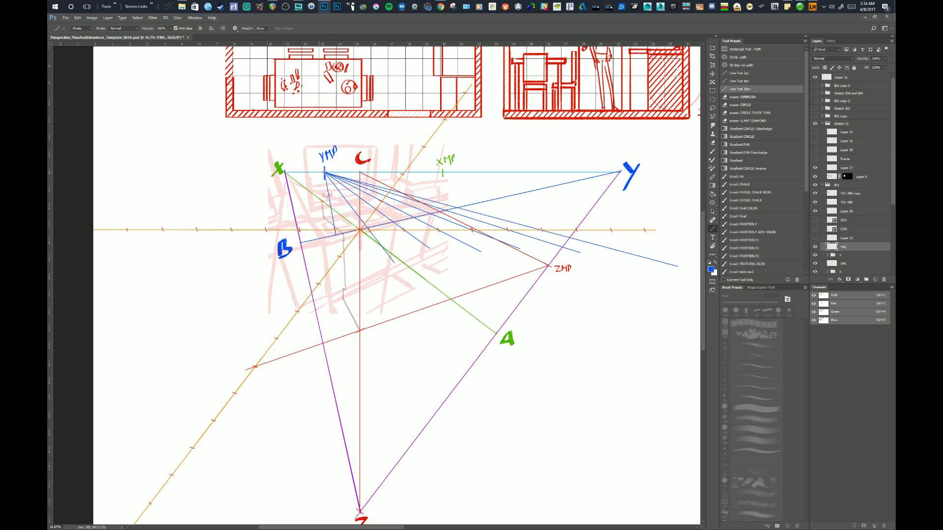
Draw three blue lines from YMP through consecutive orange ticks on the left near B, redrawing the misaligned middle one.
{"action": "left_click_drag", "start_coordinate": [324, 172], "coordinate": [287, 259]}
{"action": "left_click_drag", "start_coordinate": [324, 172], "coordinate": [215, 278]}
{"action": "key", "text": "ctrl+z"}
{"action": "left_click_drag", "start_coordinate": [324, 172], "coordinate": [195, 301]}
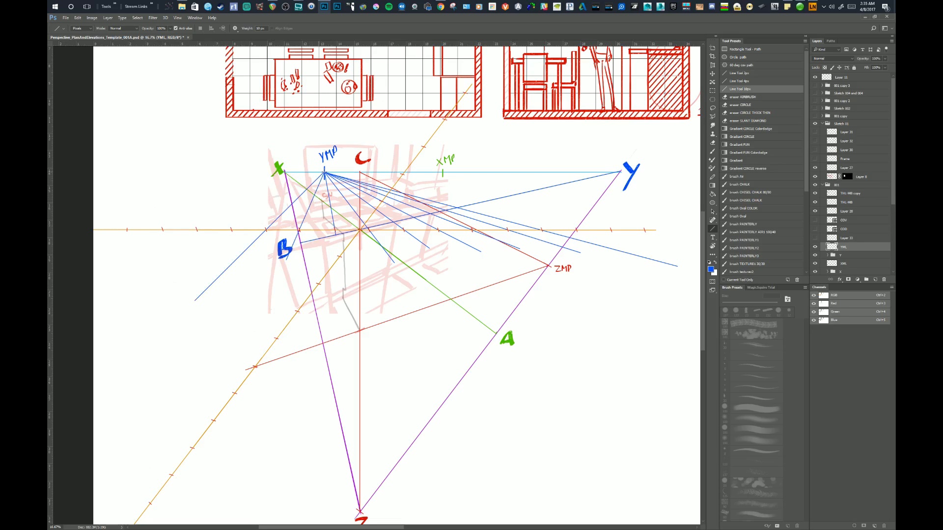
{"action": "left_click_drag", "start_coordinate": [324, 173], "coordinate": [126, 297]}
{"action": "left_click_drag", "start_coordinate": [360, 229], "coordinate": [129, 282]}
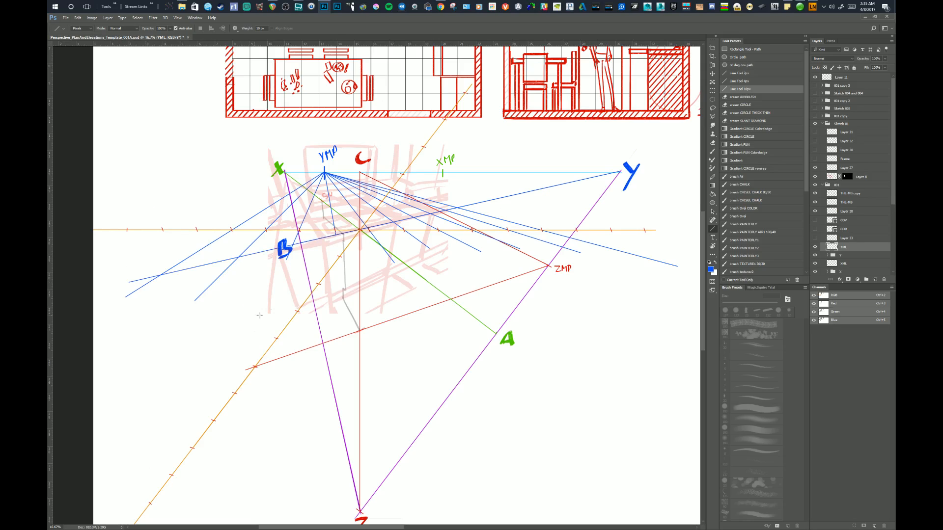
{"action": "key", "text": "ctrl+z"}
{"action": "left_click_drag", "start_coordinate": [324, 173], "coordinate": [82, 284]}
{"action": "key", "text": "ctrl+z"}
Draw three more blue lines from YMP through the last ticks at the right end of the orange measuring line.
{"action": "left_click_drag", "start_coordinate": [510, 307], "coordinate": [438, 330]}
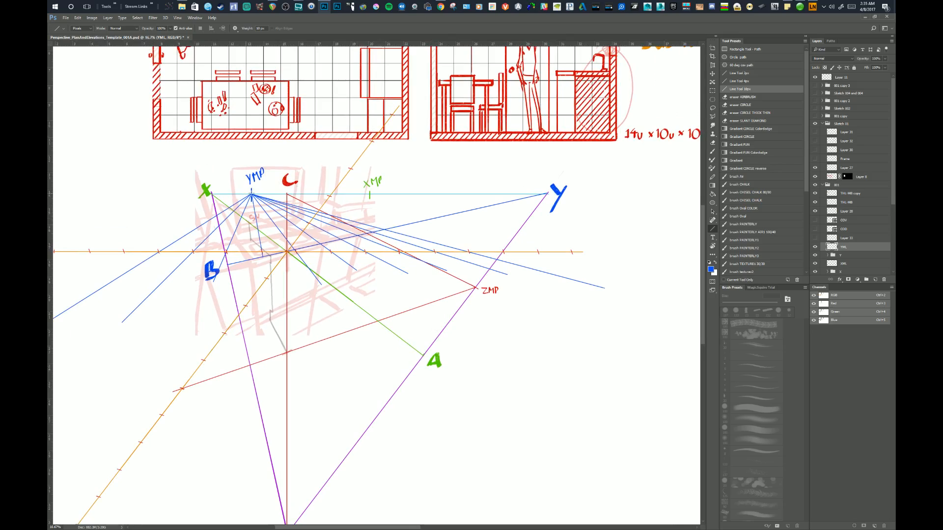
{"action": "left_click_drag", "start_coordinate": [250, 194], "coordinate": [606, 275]}
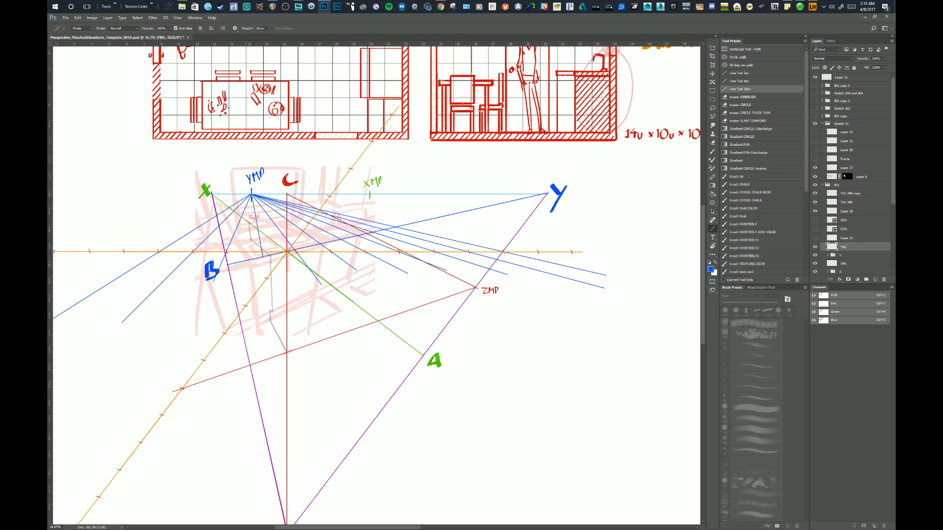
{"action": "left_click_drag", "start_coordinate": [252, 195], "coordinate": [626, 269]}
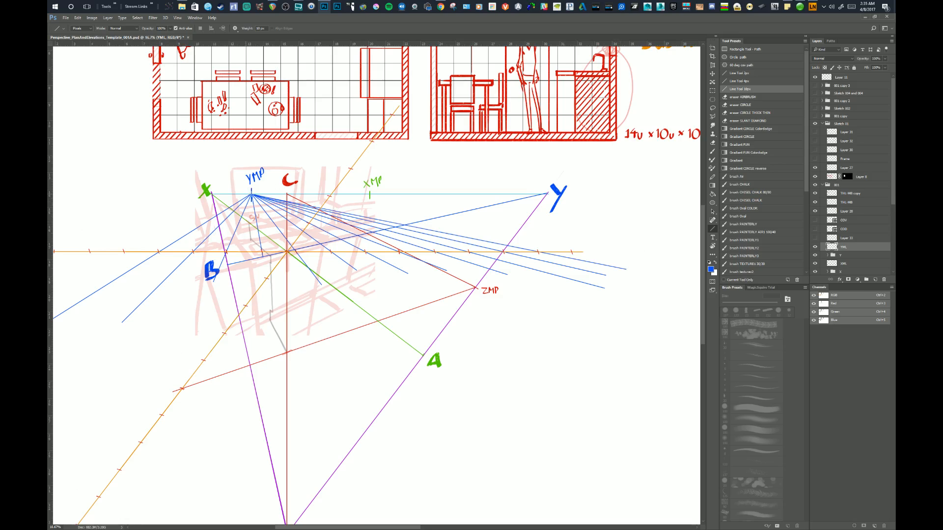
{"action": "left_click_drag", "start_coordinate": [252, 195], "coordinate": [673, 270]}
Erase the ends of the blue YMP lines that overshoot below the orange measuring line, right of the centre.
{"action": "key", "text": "e"}
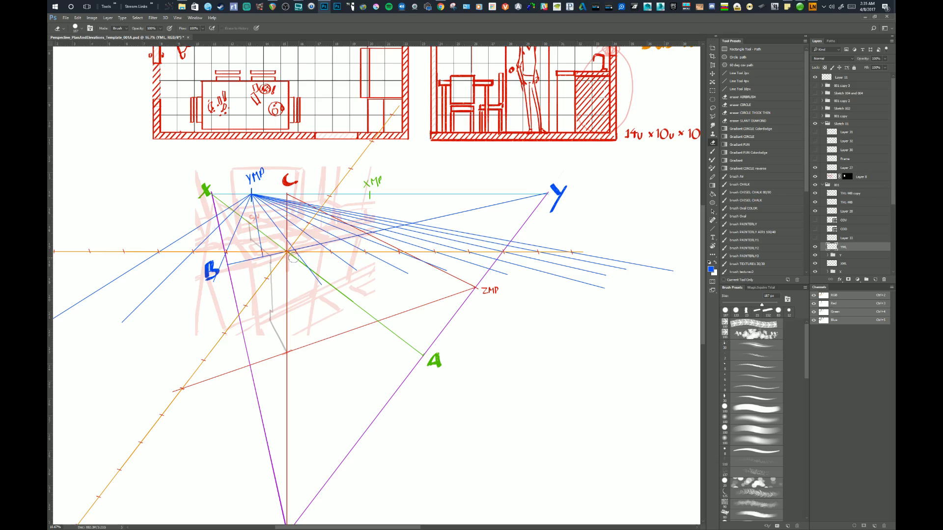
{"action": "left_click_drag", "start_coordinate": [293, 259], "coordinate": [659, 266]}
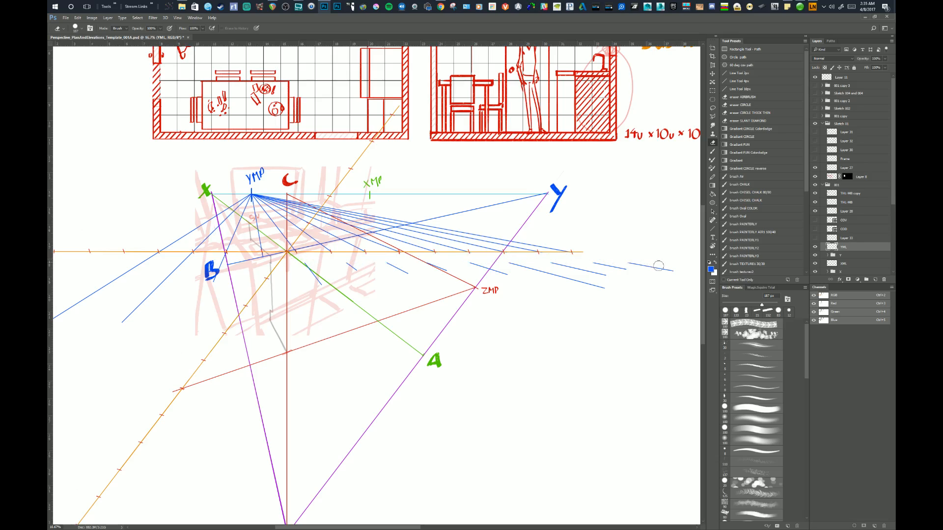
{"action": "mouse_move", "coordinate": [307, 262]}
{"action": "left_mouse_down"}
{"action": "mouse_move", "coordinate": [407, 272]}
{"action": "mouse_move", "coordinate": [387, 265]}
{"action": "mouse_move", "coordinate": [530, 273]}
{"action": "mouse_move", "coordinate": [514, 264]}
{"action": "mouse_move", "coordinate": [605, 290]}
{"action": "mouse_move", "coordinate": [550, 263]}
{"action": "mouse_move", "coordinate": [621, 283]}
{"action": "mouse_move", "coordinate": [591, 262]}
{"action": "mouse_move", "coordinate": [668, 274]}
{"action": "left_mouse_up"}
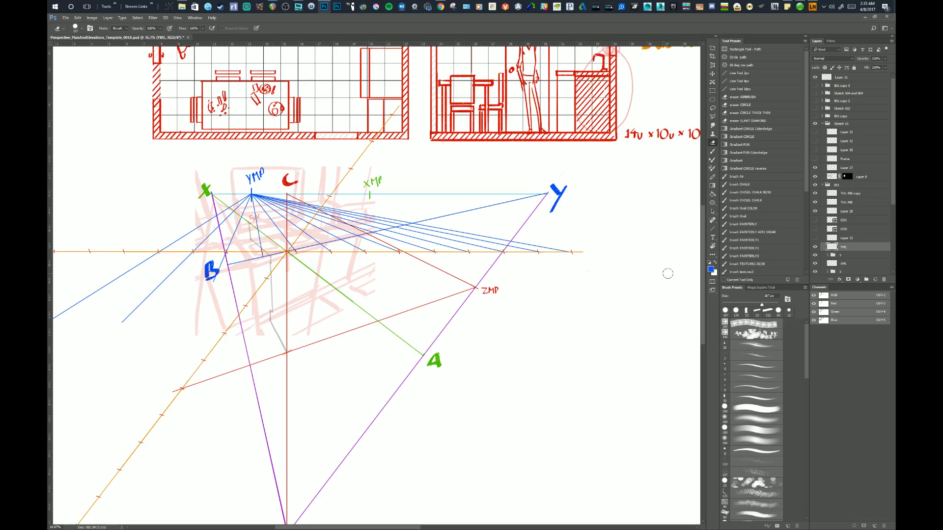
{"action": "left_click_drag", "start_coordinate": [602, 316], "coordinate": [601, 314]}
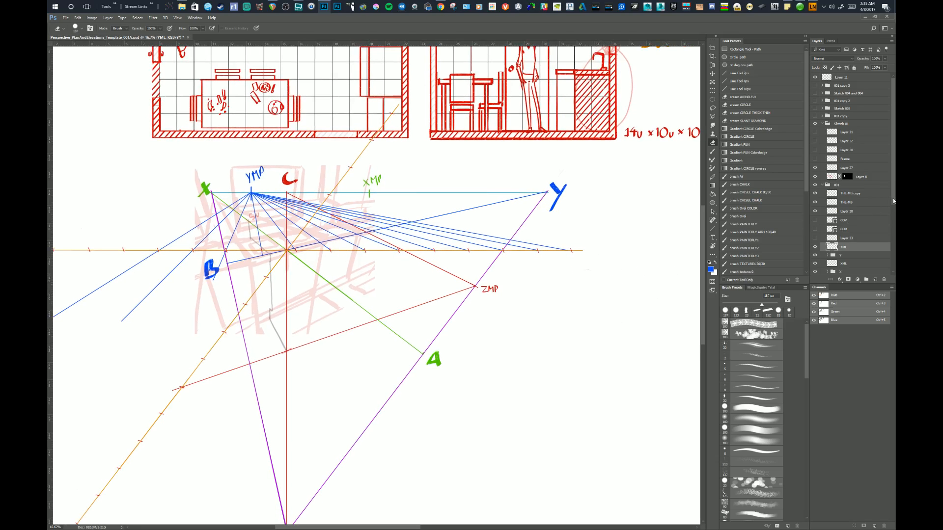
Open the Y layer group and add a new layer above its topmost layer.
{"action": "left_click_drag", "start_coordinate": [893, 201], "coordinate": [887, 234]}
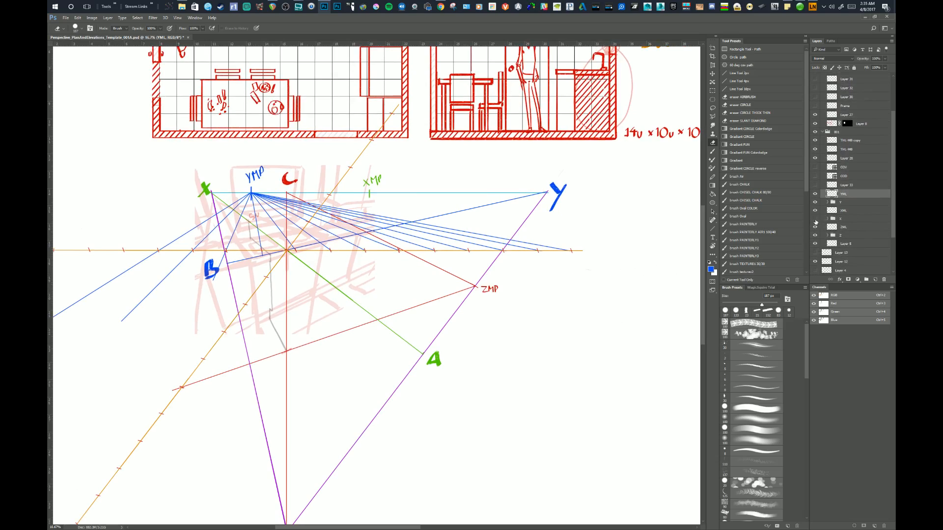
{"action": "left_click", "coordinate": [815, 220]}
{"action": "left_click", "coordinate": [815, 219]}
{"action": "left_click", "coordinate": [827, 202]}
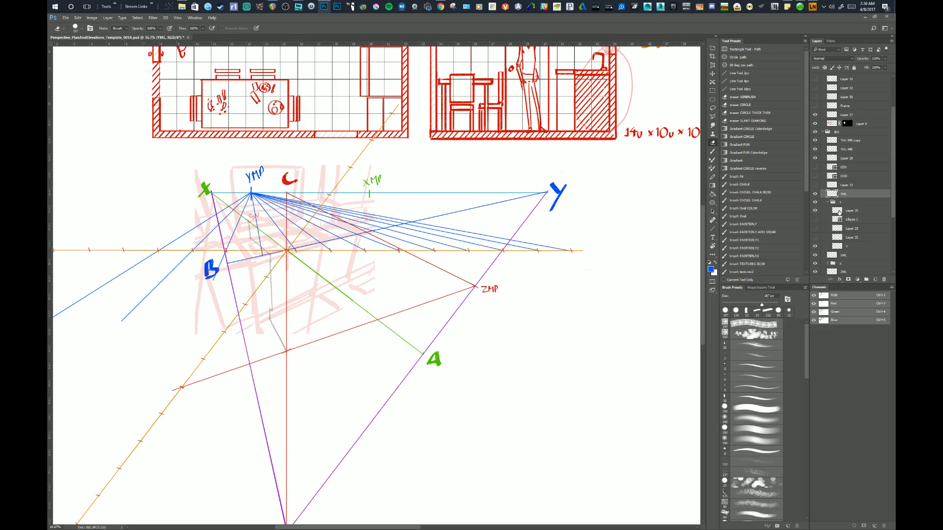
{"action": "left_click", "coordinate": [838, 210]}
{"action": "left_click", "coordinate": [875, 280]}
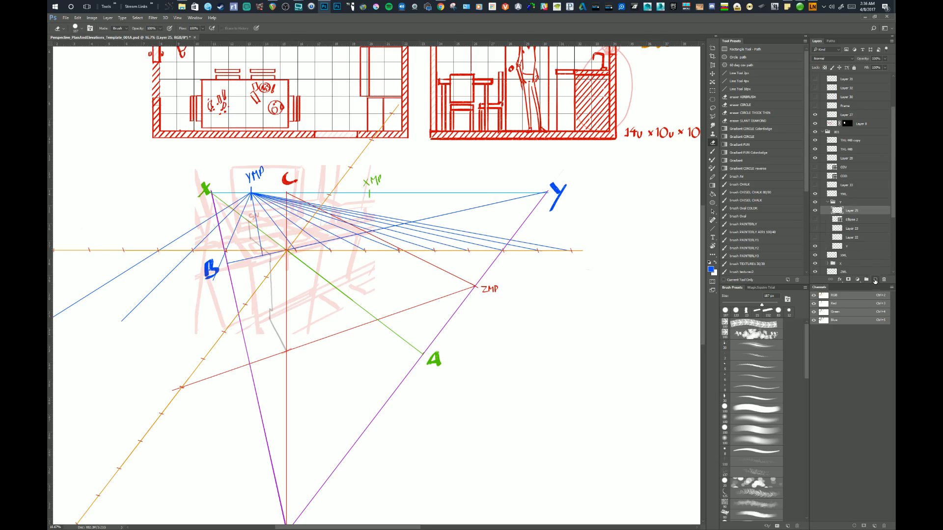
Draw a blue 10 px line from Y through the centre and B, extending it well past B to the left.
{"action": "left_click", "coordinate": [738, 89]}
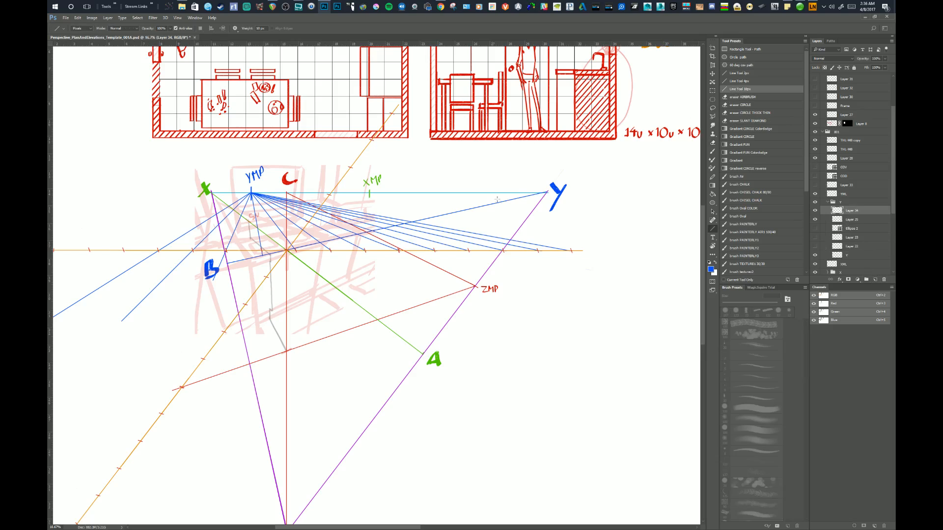
{"action": "left_click_drag", "start_coordinate": [547, 191], "coordinate": [81, 296]}
{"action": "left_click_drag", "start_coordinate": [520, 337], "coordinate": [555, 339]}
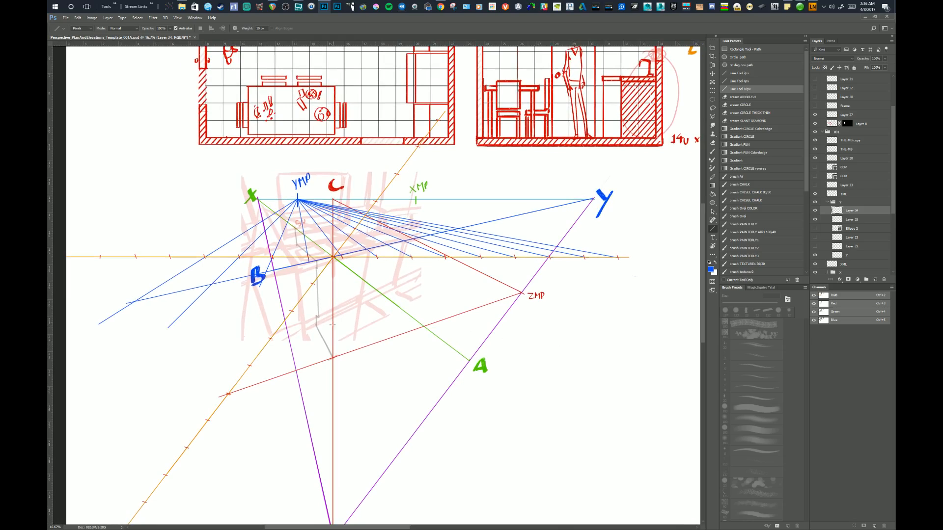
Select the YML layer and erase the blue YMP line ends that overshoot below the extended Y axis near B.
{"action": "key", "text": "e"}
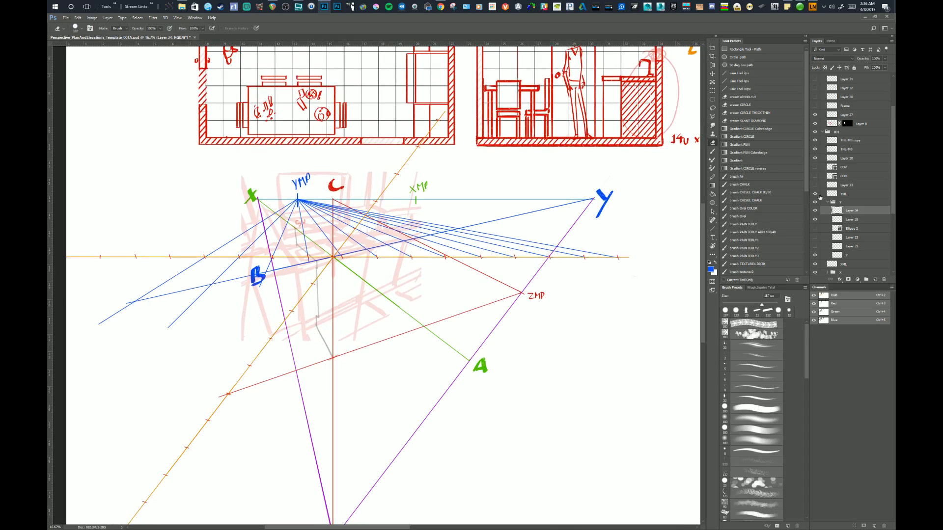
{"action": "left_click", "coordinate": [833, 195]}
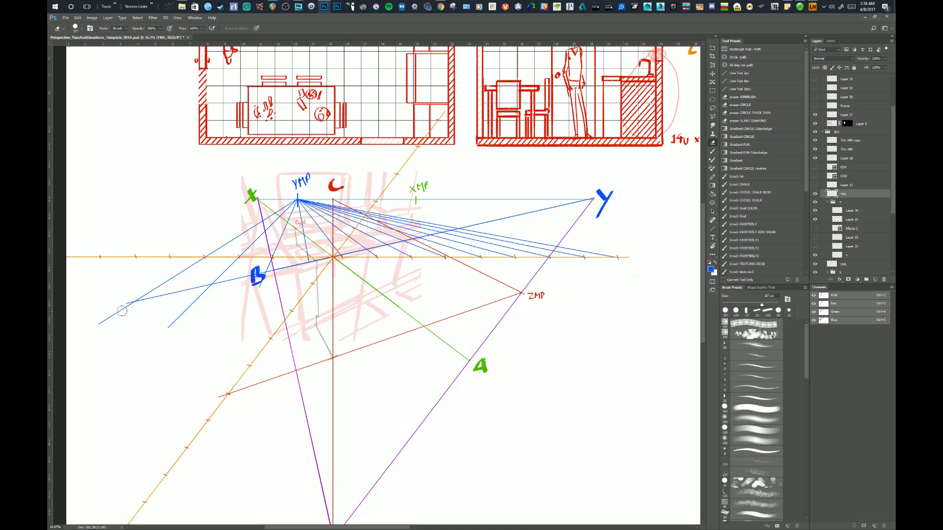
{"action": "left_click_drag", "start_coordinate": [130, 308], "coordinate": [99, 328]}
{"action": "left_click_drag", "start_coordinate": [198, 300], "coordinate": [168, 328]}
{"action": "left_click_drag", "start_coordinate": [242, 334], "coordinate": [252, 330]}
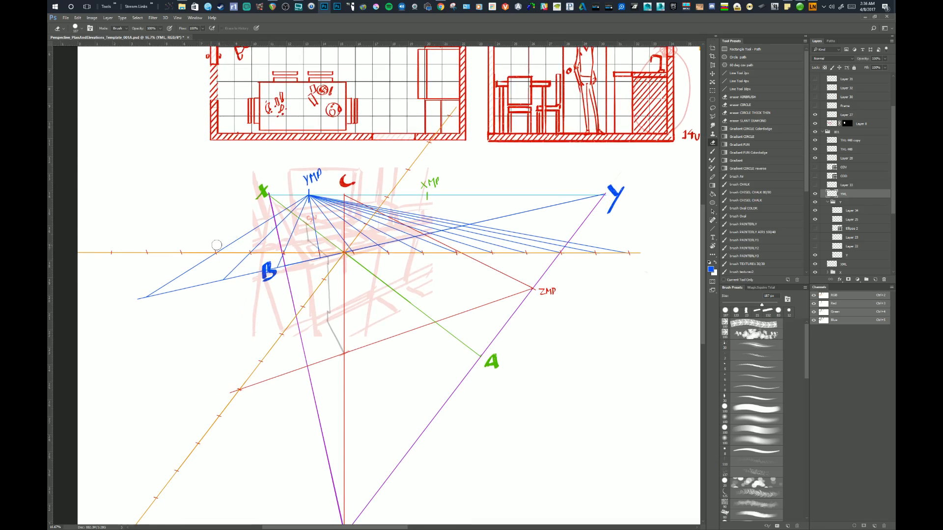
Erase the remaining blue YMP lines on both sides of the Y axis, leaving only short tick marks along it.
{"action": "mouse_move", "coordinate": [217, 245]}
{"action": "left_mouse_down"}
{"action": "mouse_move", "coordinate": [339, 244]}
{"action": "mouse_move", "coordinate": [297, 230]}
{"action": "mouse_move", "coordinate": [234, 238]}
{"action": "left_mouse_up"}
{"action": "mouse_move", "coordinate": [304, 236]}
{"action": "left_mouse_down"}
{"action": "mouse_move", "coordinate": [265, 230]}
{"action": "mouse_move", "coordinate": [312, 235]}
{"action": "mouse_move", "coordinate": [278, 231]}
{"action": "mouse_move", "coordinate": [281, 215]}
{"action": "mouse_move", "coordinate": [305, 199]}
{"action": "mouse_move", "coordinate": [290, 221]}
{"action": "mouse_move", "coordinate": [328, 201]}
{"action": "mouse_move", "coordinate": [321, 217]}
{"action": "mouse_move", "coordinate": [338, 211]}
{"action": "mouse_move", "coordinate": [330, 228]}
{"action": "mouse_move", "coordinate": [361, 198]}
{"action": "mouse_move", "coordinate": [344, 205]}
{"action": "mouse_move", "coordinate": [336, 217]}
{"action": "mouse_move", "coordinate": [358, 214]}
{"action": "left_mouse_up"}
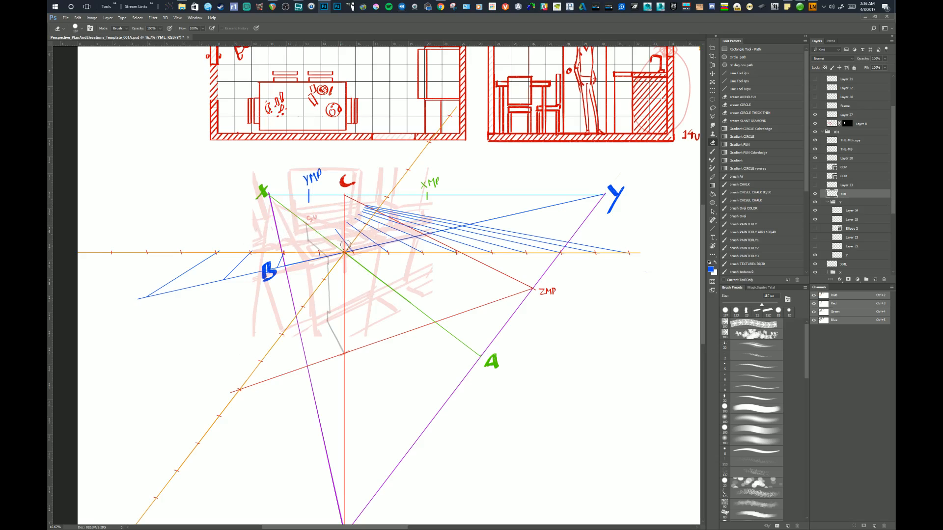
{"action": "mouse_move", "coordinate": [465, 218]}
{"action": "left_mouse_down"}
{"action": "mouse_move", "coordinate": [337, 237]}
{"action": "mouse_move", "coordinate": [396, 211]}
{"action": "mouse_move", "coordinate": [348, 224]}
{"action": "mouse_move", "coordinate": [370, 202]}
{"action": "mouse_move", "coordinate": [401, 203]}
{"action": "mouse_move", "coordinate": [363, 241]}
{"action": "left_mouse_up"}
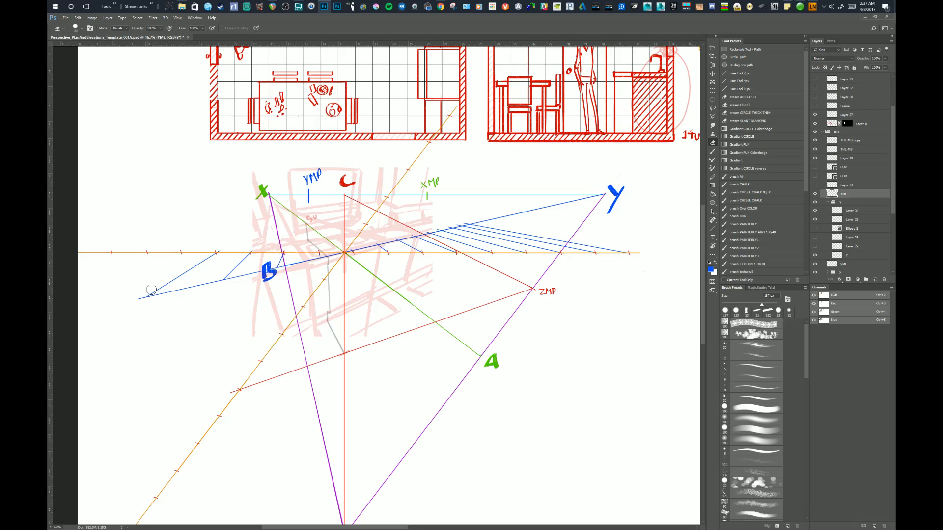
{"action": "mouse_move", "coordinate": [153, 288]}
{"action": "left_mouse_down"}
{"action": "mouse_move", "coordinate": [223, 249]}
{"action": "mouse_move", "coordinate": [226, 272]}
{"action": "mouse_move", "coordinate": [253, 249]}
{"action": "mouse_move", "coordinate": [294, 246]}
{"action": "mouse_move", "coordinate": [278, 256]}
{"action": "left_mouse_up"}
{"action": "mouse_move", "coordinate": [485, 227]}
{"action": "left_mouse_down"}
{"action": "mouse_move", "coordinate": [410, 252]}
{"action": "mouse_move", "coordinate": [512, 233]}
{"action": "mouse_move", "coordinate": [444, 251]}
{"action": "mouse_move", "coordinate": [531, 236]}
{"action": "mouse_move", "coordinate": [483, 255]}
{"action": "mouse_move", "coordinate": [574, 238]}
{"action": "mouse_move", "coordinate": [524, 249]}
{"action": "mouse_move", "coordinate": [625, 251]}
{"action": "left_mouse_up"}
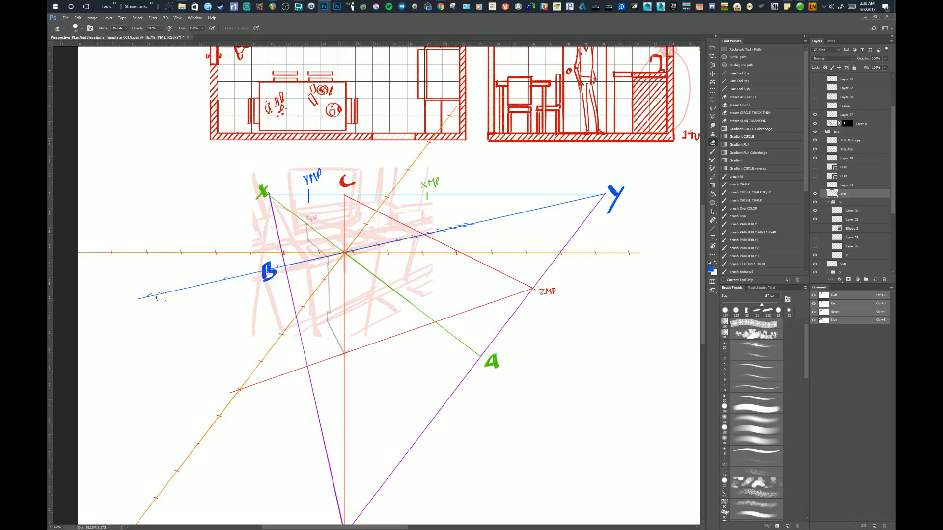
{"action": "left_click_drag", "start_coordinate": [472, 322], "coordinate": [482, 327]}
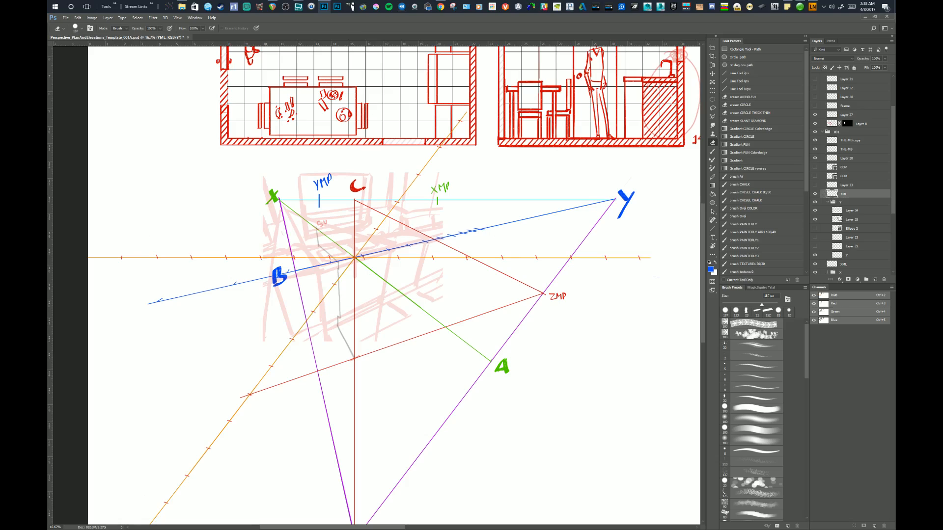
Collapse the Y layer group, check the X group's contents, and select the XML layer.
{"action": "left_click", "coordinate": [825, 203]}
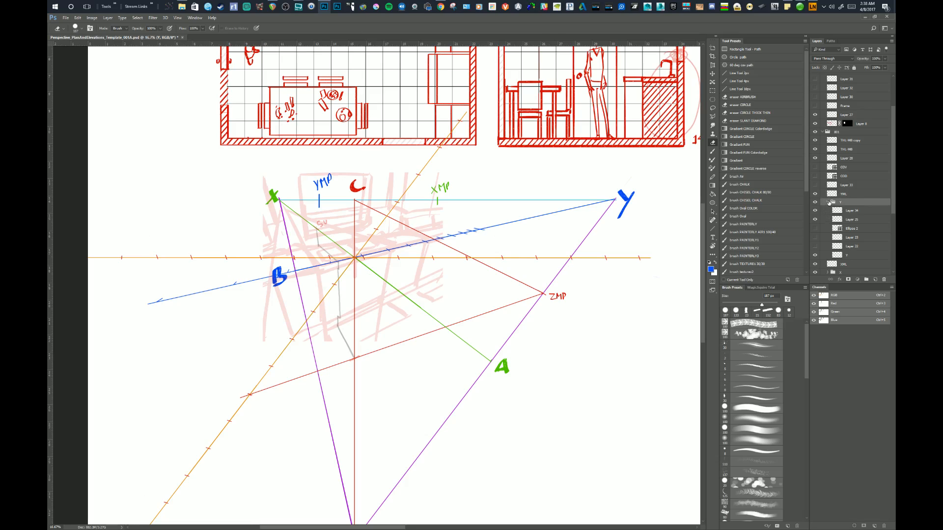
{"action": "left_click", "coordinate": [828, 203]}
{"action": "left_click", "coordinate": [836, 219]}
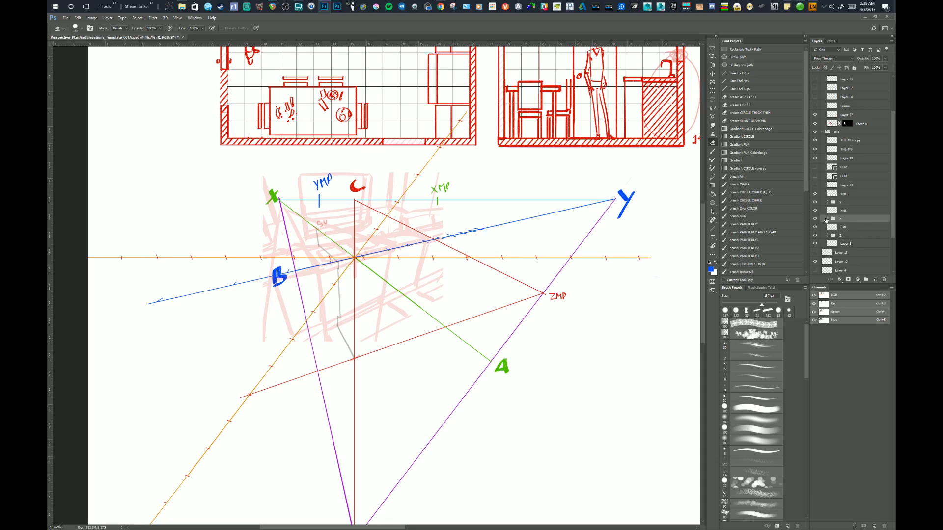
{"action": "left_click", "coordinate": [827, 219]}
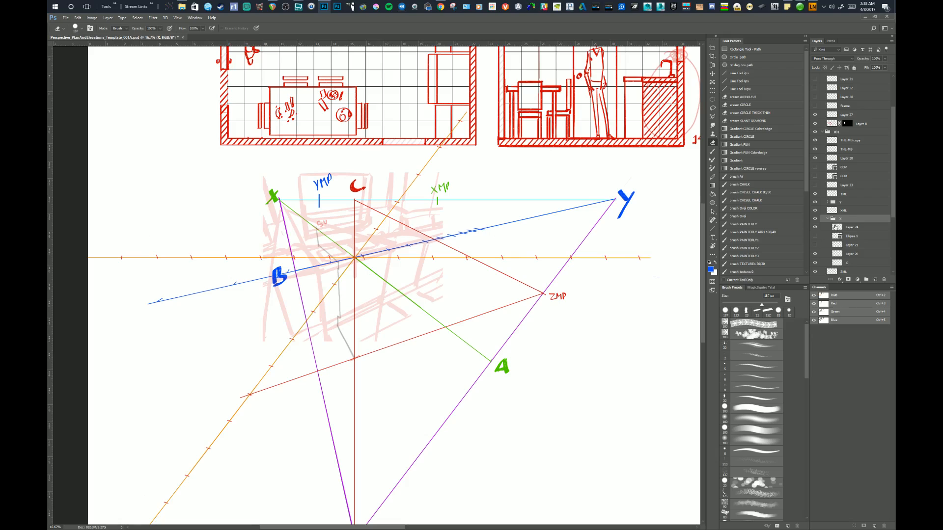
{"action": "left_click", "coordinate": [827, 218]}
{"action": "left_click", "coordinate": [836, 227]}
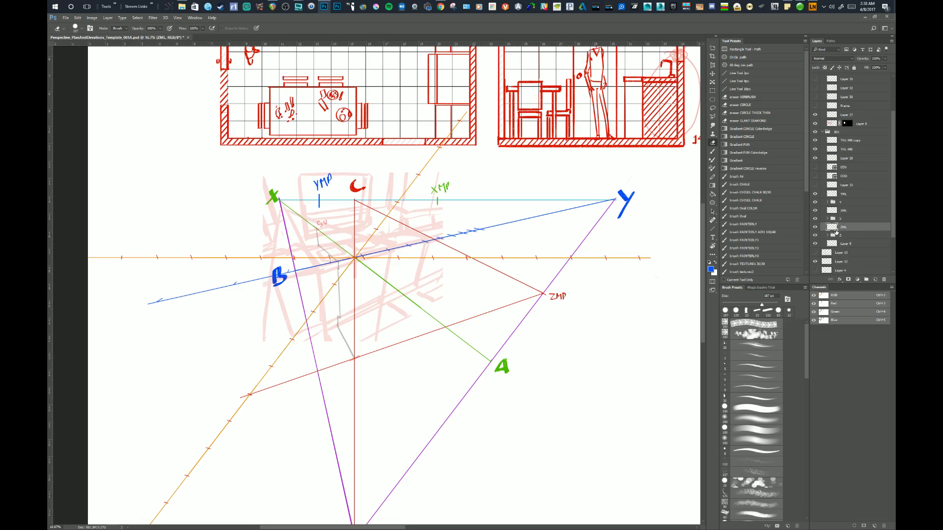
{"action": "left_click", "coordinate": [835, 211]}
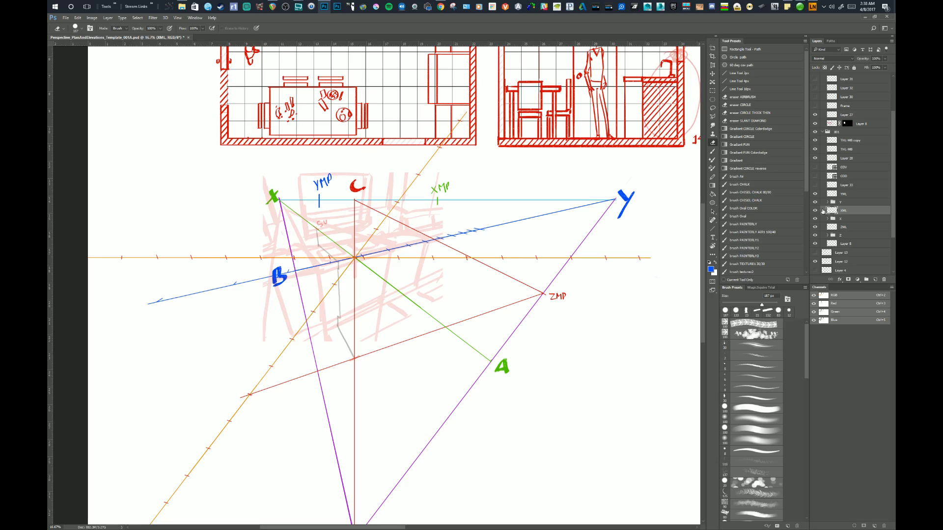
Draw 10 px lines in the green of A from XMP through the first two ticks at the orange line's left end.
{"action": "left_click", "coordinate": [736, 89]}
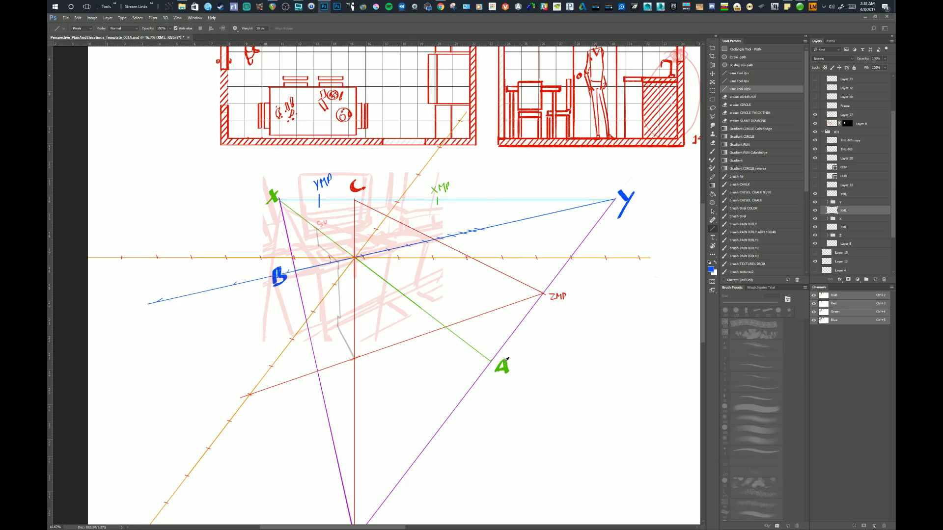
{"action": "left_click", "coordinate": [505, 364], "text": "alt"}
{"action": "left_click_drag", "start_coordinate": [436, 200], "coordinate": [278, 205]}
{"action": "left_click_drag", "start_coordinate": [361, 256], "coordinate": [121, 257]}
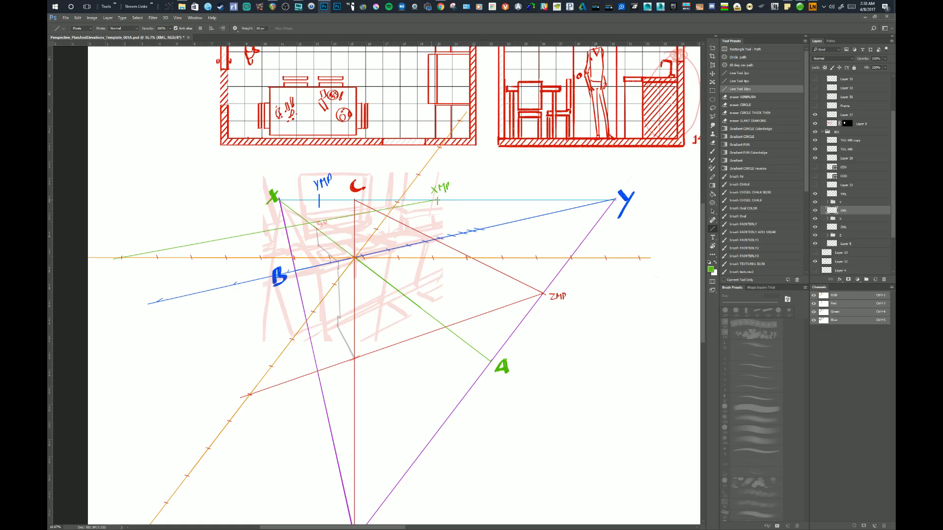
{"action": "left_click_drag", "start_coordinate": [437, 200], "coordinate": [155, 255]}
{"action": "left_click_drag", "start_coordinate": [437, 200], "coordinate": [182, 259]}
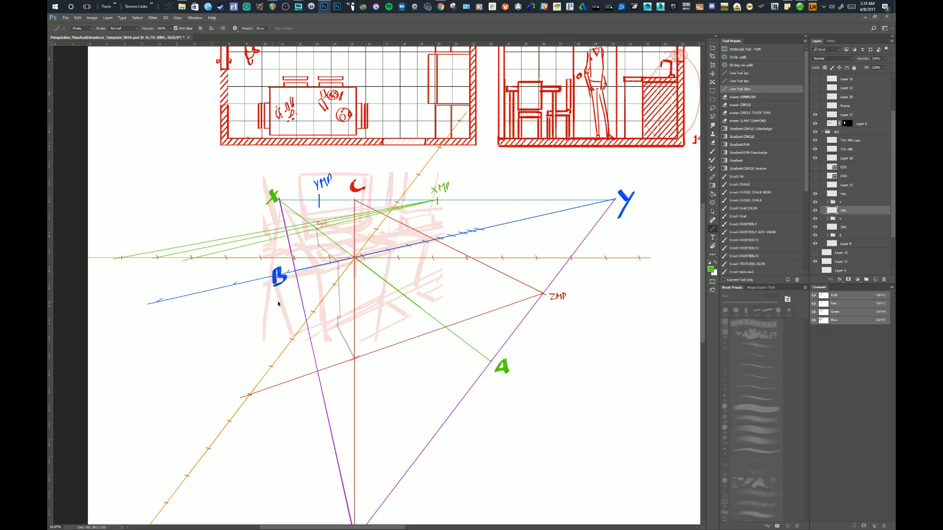
{"action": "key", "text": "ctrl+z"}
Draw five more green lines from XMP through the next ticks of the orange measuring line, moving toward the centre.
{"action": "left_click_drag", "start_coordinate": [437, 201], "coordinate": [164, 264]}
{"action": "left_click_drag", "start_coordinate": [437, 201], "coordinate": [189, 269]}
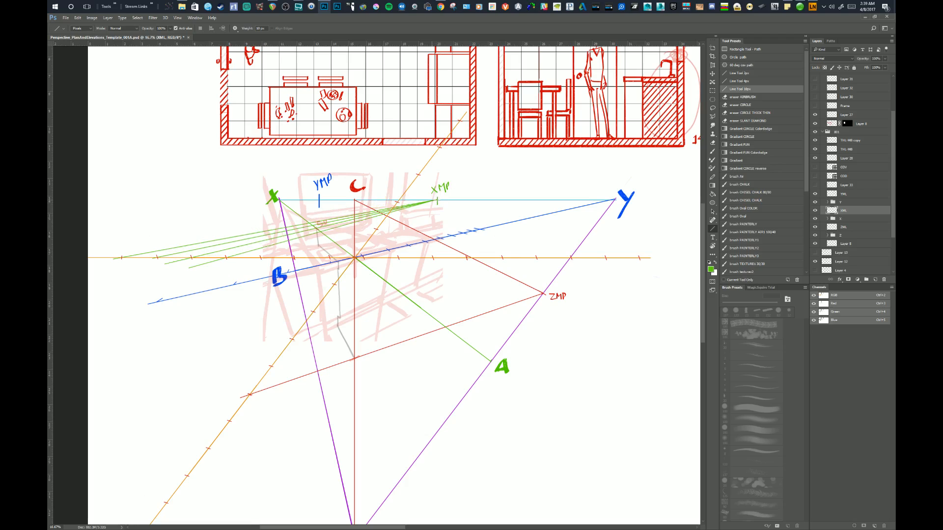
{"action": "left_click_drag", "start_coordinate": [437, 200], "coordinate": [216, 272]}
{"action": "left_click_drag", "start_coordinate": [437, 201], "coordinate": [261, 270]}
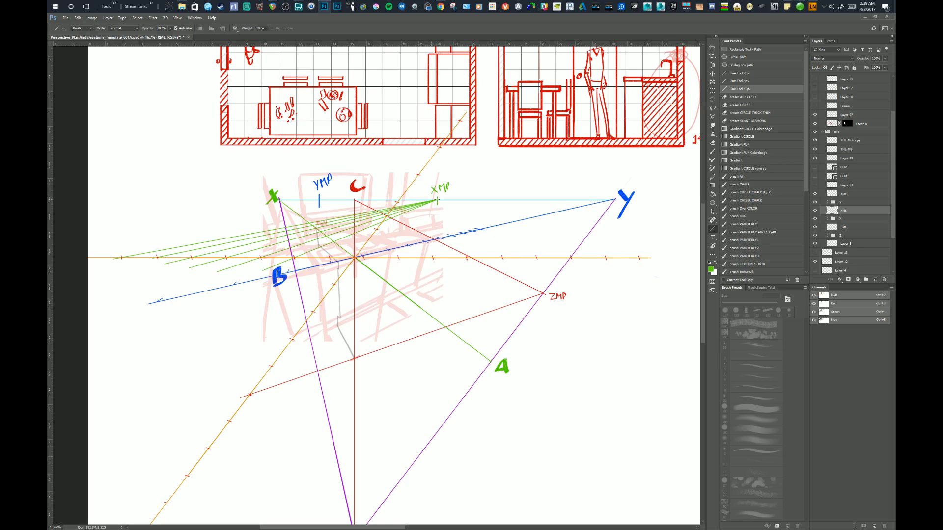
{"action": "left_click_drag", "start_coordinate": [437, 201], "coordinate": [317, 264]}
Draw four long green lines from XMP through the ticks around and right of the centre, extending them toward the X axis.
{"action": "left_click_drag", "start_coordinate": [437, 201], "coordinate": [354, 266]}
{"action": "mouse_move", "coordinate": [437, 200]}
{"action": "left_mouse_down"}
{"action": "mouse_move", "coordinate": [410, 216]}
{"action": "mouse_move", "coordinate": [380, 285]}
{"action": "left_mouse_up"}
{"action": "mouse_move", "coordinate": [436, 201]}
{"action": "left_mouse_down"}
{"action": "mouse_move", "coordinate": [414, 329]}
{"action": "mouse_move", "coordinate": [425, 363]}
{"action": "left_mouse_up"}
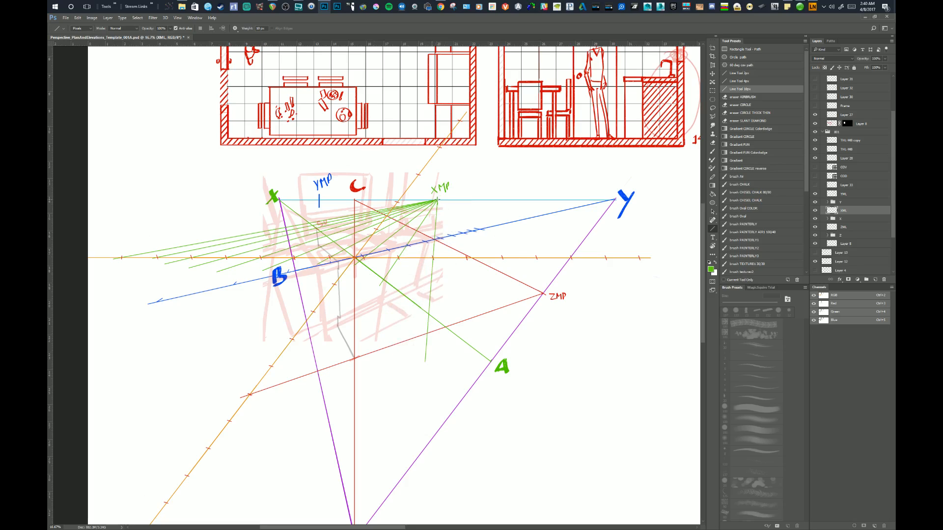
{"action": "left_click_drag", "start_coordinate": [437, 201], "coordinate": [573, 472]}
{"action": "scroll", "coordinate": [577, 394], "scroll_direction": "down", "scroll_amount": 1}
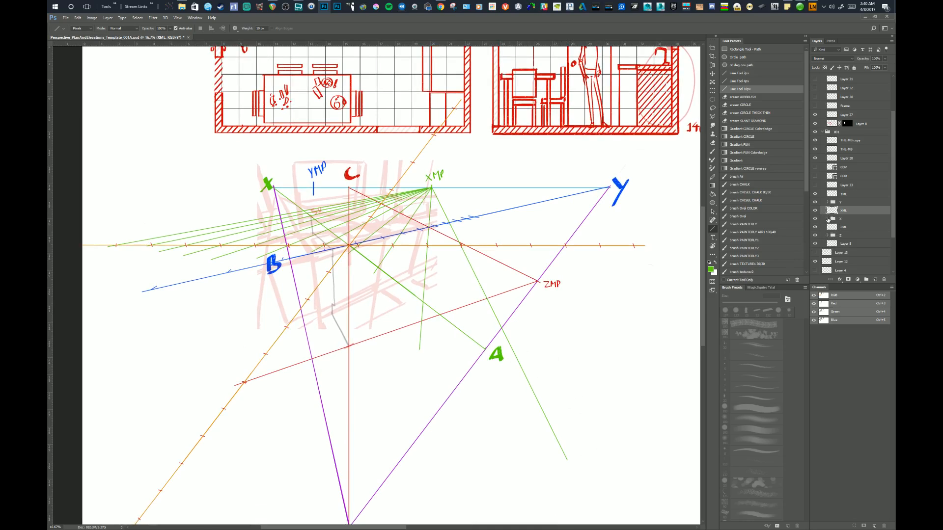
Add a new layer at the top of the X group and draw a green line from the centre through A, extending well past it.
{"action": "left_click", "coordinate": [827, 219]}
{"action": "left_click", "coordinate": [836, 227]}
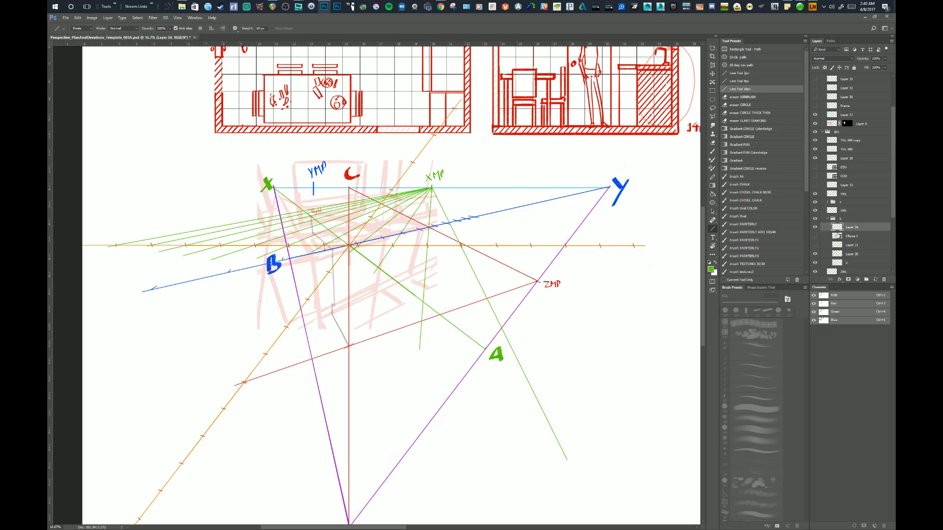
{"action": "left_click", "coordinate": [874, 279]}
{"action": "left_click_drag", "start_coordinate": [349, 246], "coordinate": [582, 424]}
Select the XML layer for erasing and hide the layer with the horizontal orange measuring line.
{"action": "key", "text": "e"}
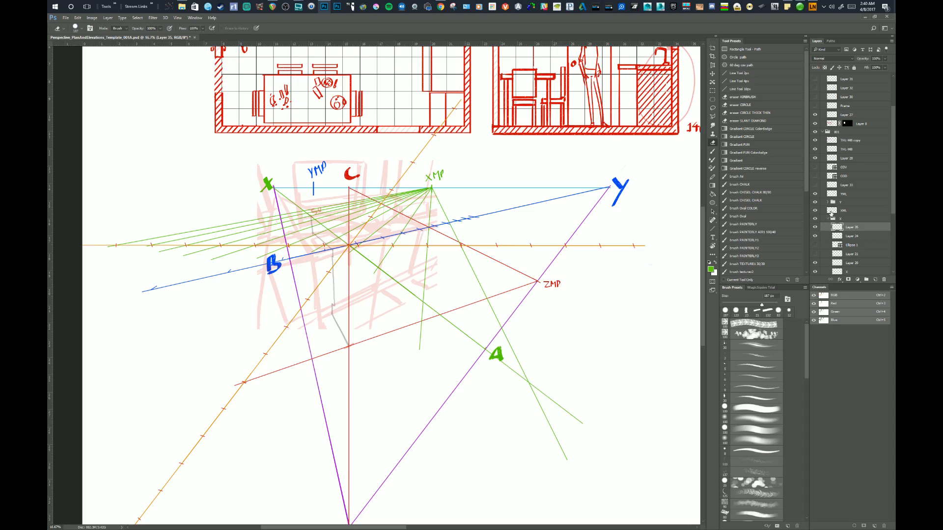
{"action": "left_click", "coordinate": [830, 212]}
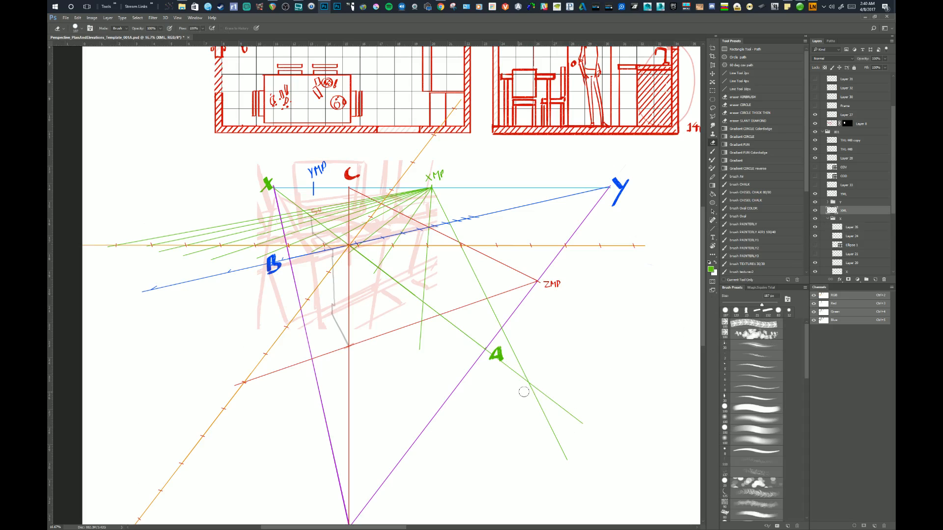
{"action": "key", "text": "space"}
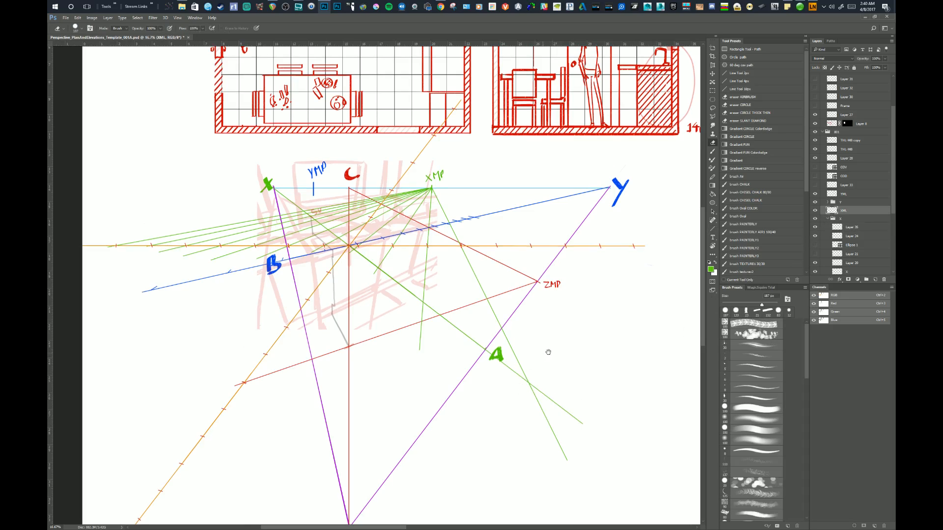
{"action": "left_click", "coordinate": [815, 141]}
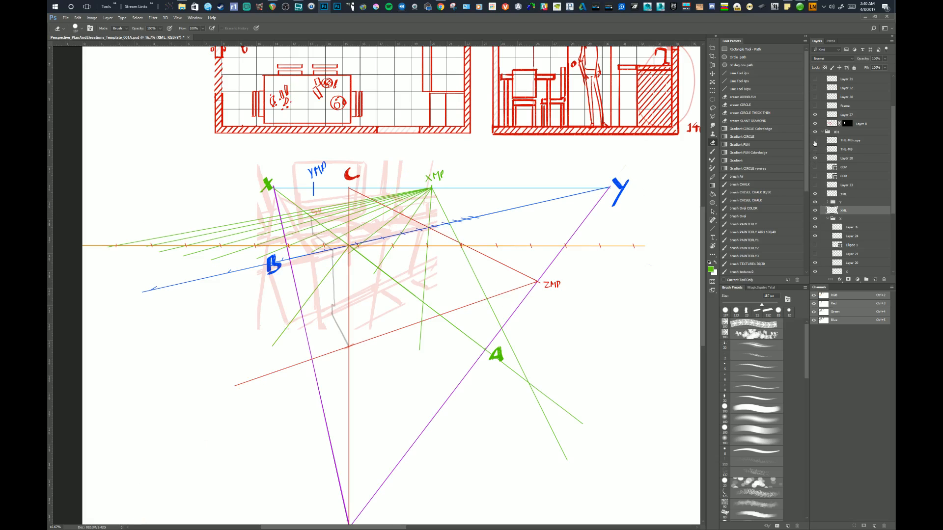
{"action": "left_click", "coordinate": [814, 150]}
{"action": "left_click", "coordinate": [815, 150]}
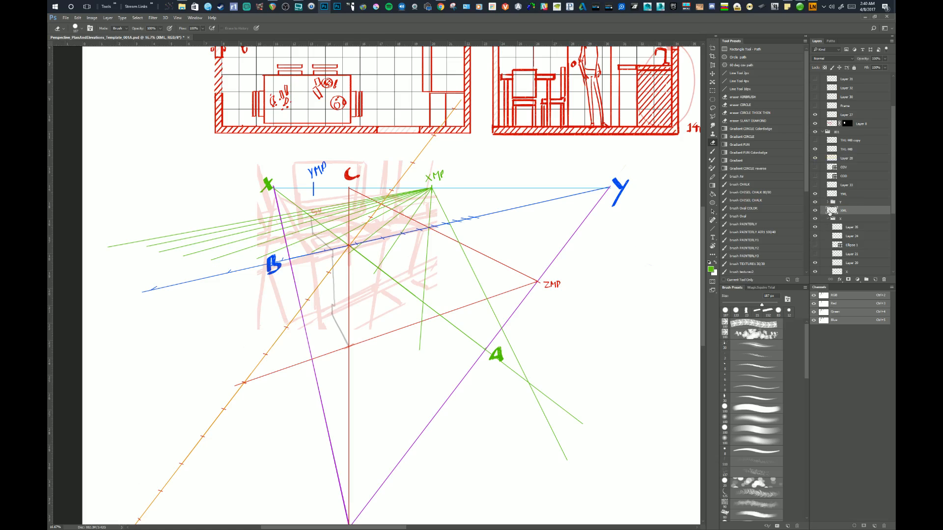
Erase the green lines around XMP and above the X axis using an enlarged eraser.
{"action": "left_click", "coordinate": [426, 190]}
{"action": "right_click", "coordinate": [504, 232]}
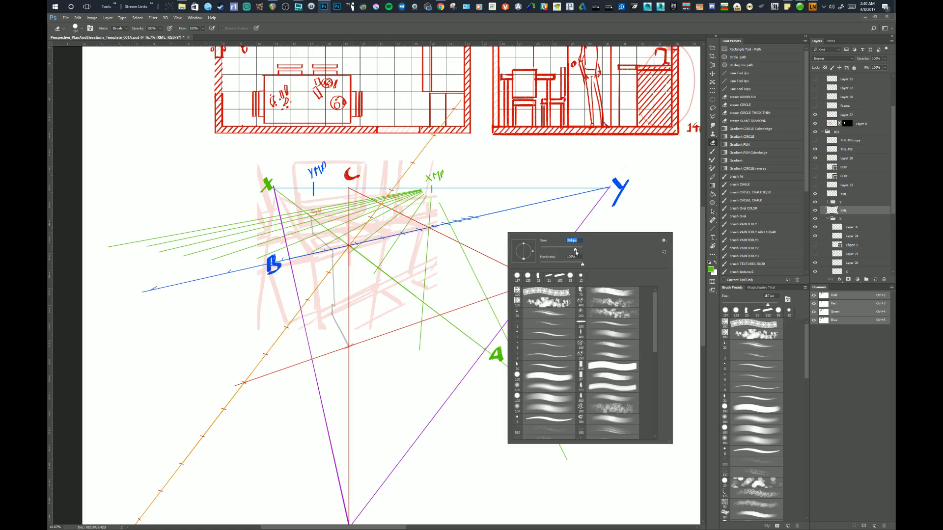
{"action": "key", "text": "Return"}
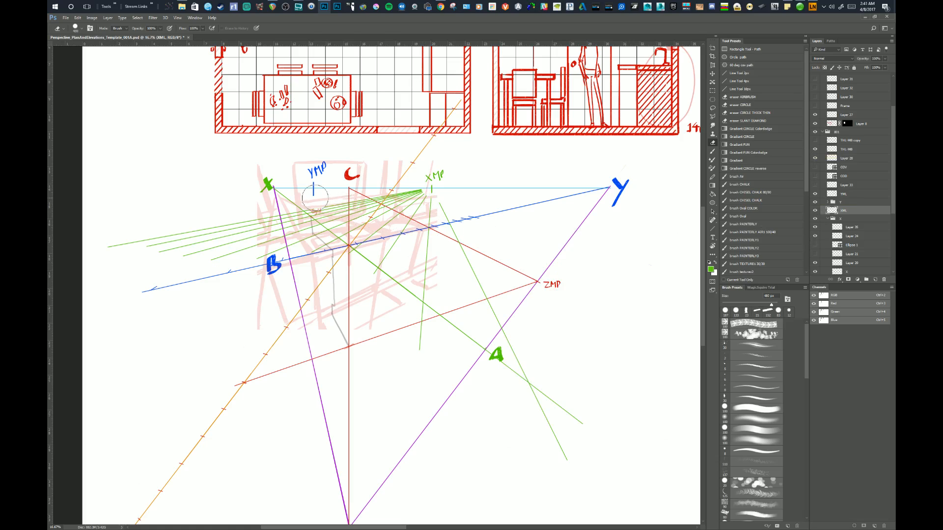
{"action": "left_click", "coordinate": [543, 368], "text": "shift"}
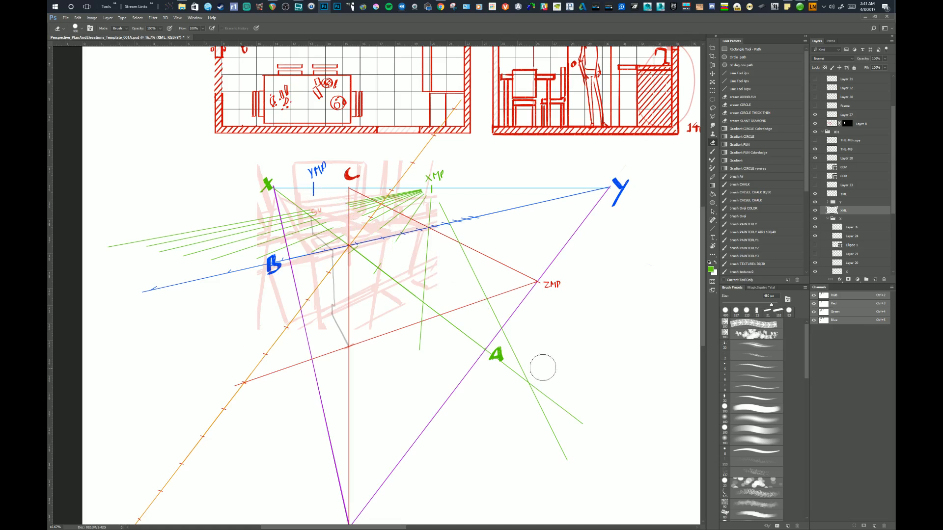
{"action": "left_click", "coordinate": [357, 205]}
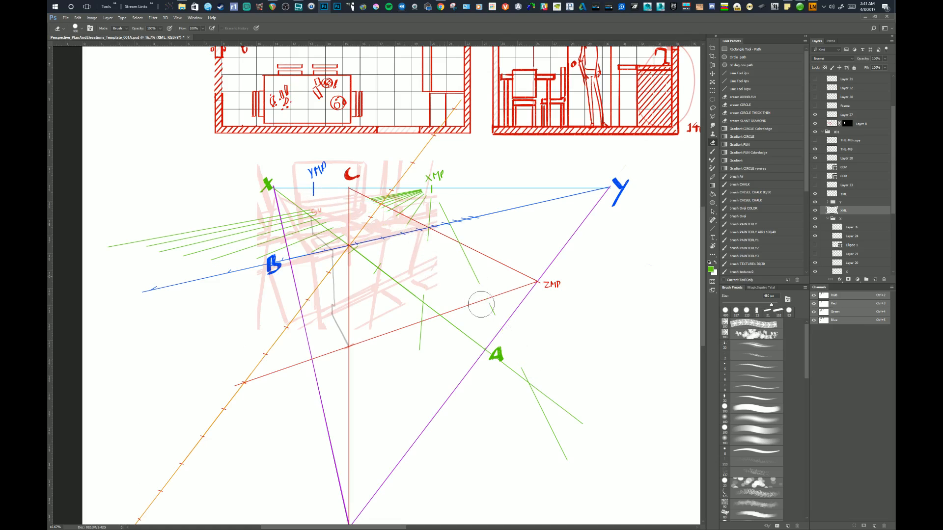
{"action": "mouse_move", "coordinate": [449, 240]}
{"action": "left_mouse_down"}
{"action": "mouse_move", "coordinate": [439, 200]}
{"action": "mouse_move", "coordinate": [428, 245]}
{"action": "mouse_move", "coordinate": [421, 187]}
{"action": "mouse_move", "coordinate": [391, 227]}
{"action": "mouse_move", "coordinate": [373, 206]}
{"action": "left_mouse_up"}
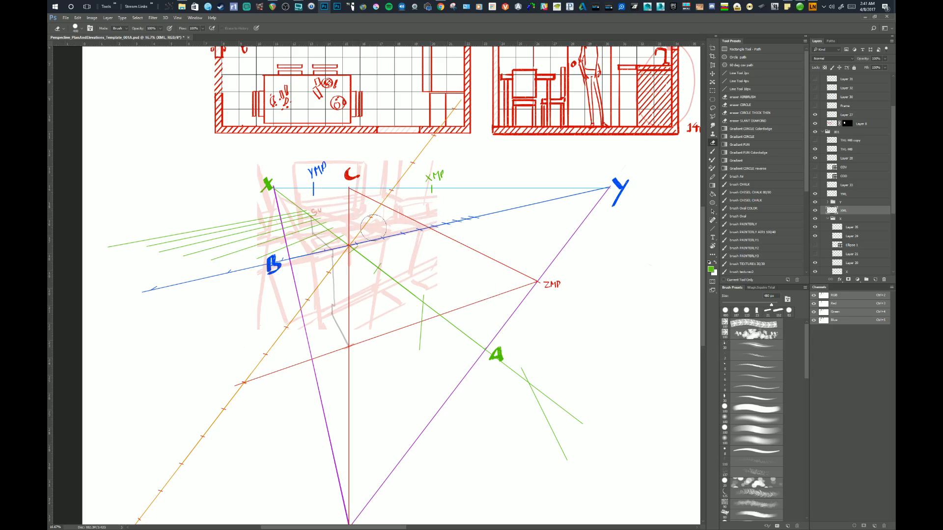
Erase the remaining green line ends beyond A, below the X axis and at the far left, leaving only ticks on the axis.
{"action": "left_click_drag", "start_coordinate": [544, 375], "coordinate": [535, 362]}
{"action": "left_click_drag", "start_coordinate": [532, 406], "coordinate": [564, 464]}
{"action": "left_click_drag", "start_coordinate": [407, 336], "coordinate": [418, 337]}
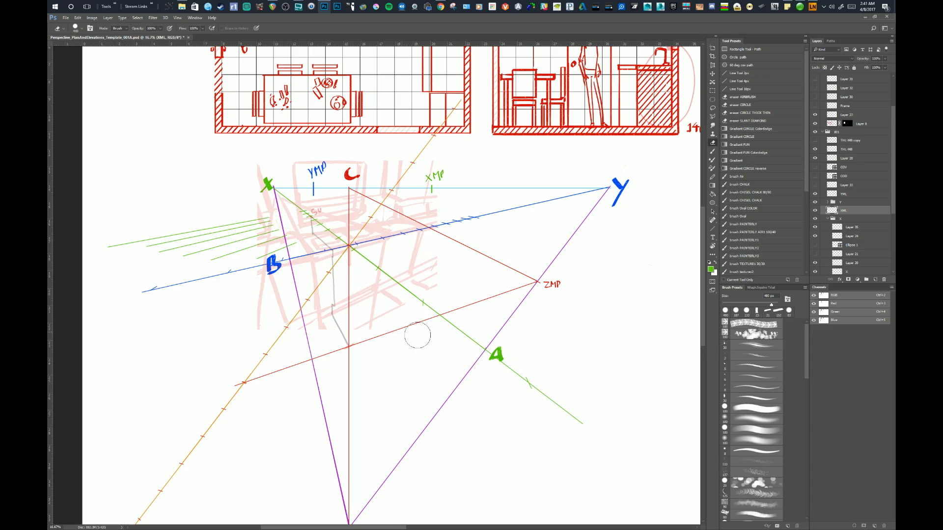
{"action": "mouse_move", "coordinate": [272, 212]}
{"action": "left_mouse_down"}
{"action": "mouse_move", "coordinate": [246, 207]}
{"action": "mouse_move", "coordinate": [253, 256]}
{"action": "mouse_move", "coordinate": [207, 221]}
{"action": "mouse_move", "coordinate": [195, 261]}
{"action": "mouse_move", "coordinate": [135, 255]}
{"action": "mouse_move", "coordinate": [121, 243]}
{"action": "left_mouse_up"}
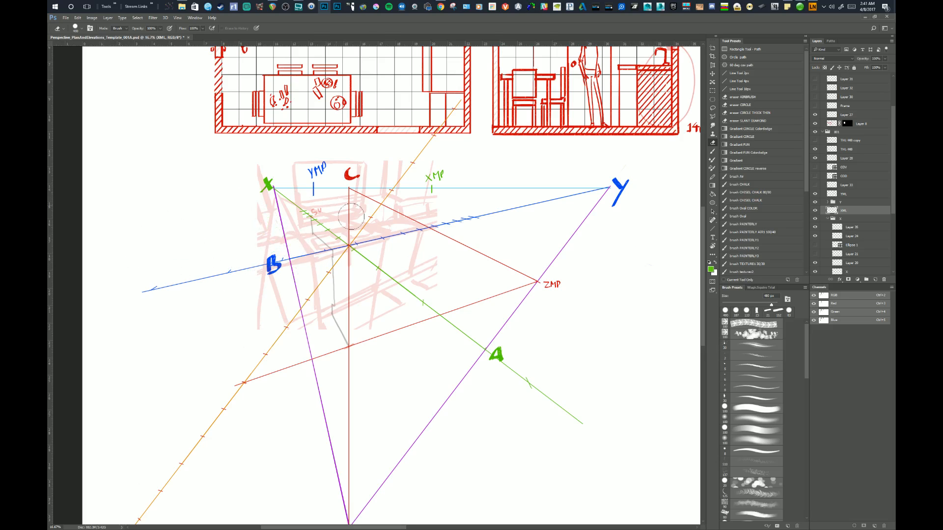
Collapse the X layer group.
{"action": "left_click_drag", "start_coordinate": [399, 274], "coordinate": [402, 277]}
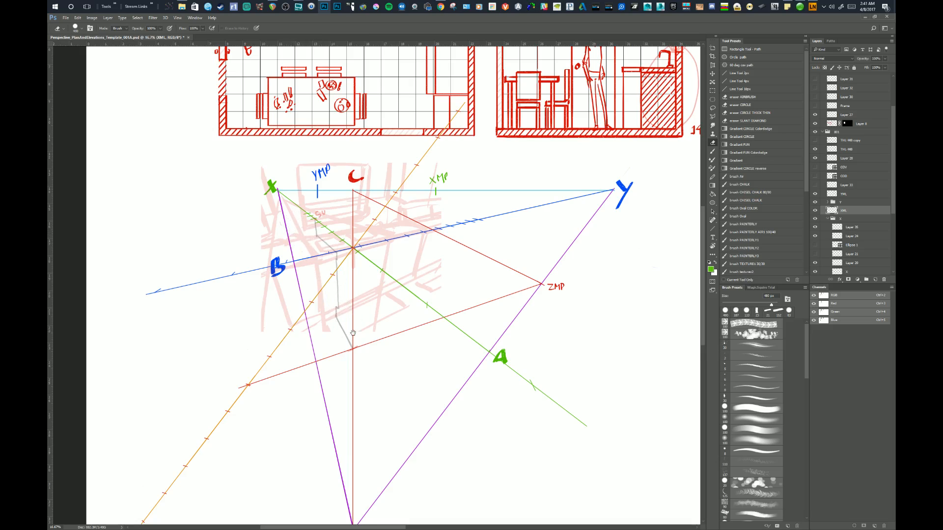
{"action": "left_click_drag", "start_coordinate": [353, 333], "coordinate": [350, 332]}
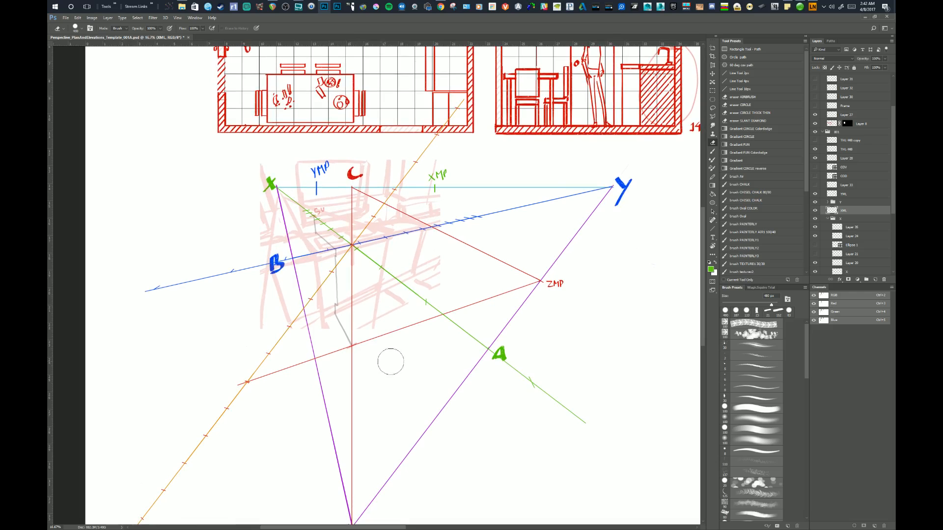
{"action": "left_click_drag", "start_coordinate": [516, 301], "coordinate": [499, 289]}
{"action": "left_click", "coordinate": [827, 218]}
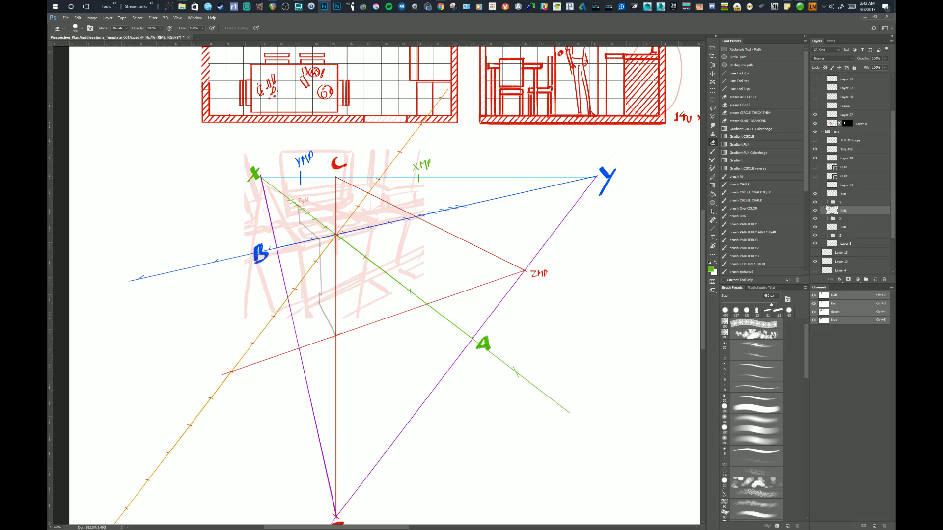
On the ZML layer, draw a 10 px red line from ZMP to the first tick below the centre on the orange measuring line.
{"action": "left_click", "coordinate": [831, 227]}
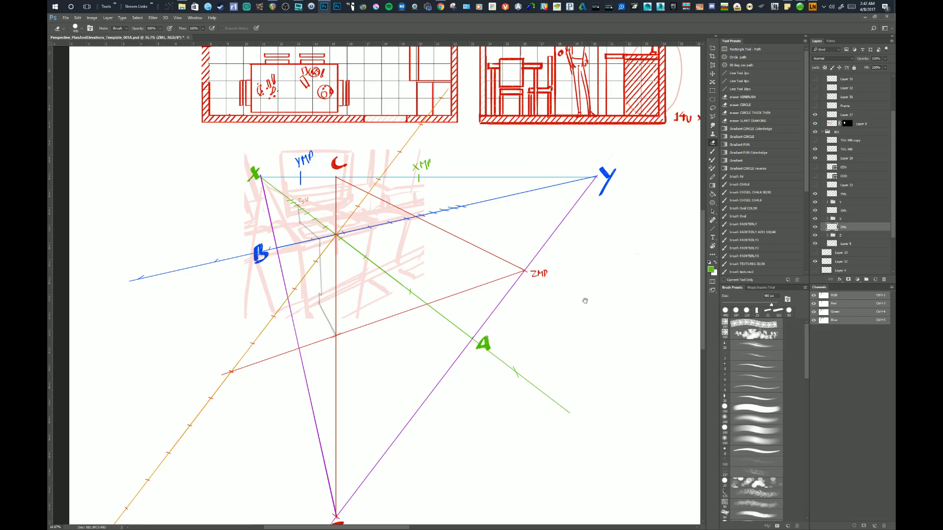
{"action": "left_click_drag", "start_coordinate": [585, 300], "coordinate": [582, 278]}
{"action": "left_click", "coordinate": [739, 88]}
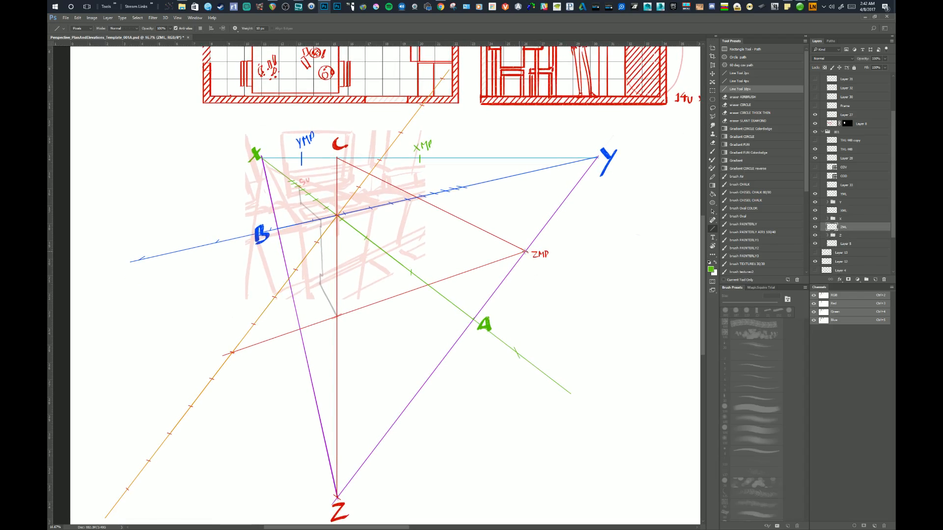
{"action": "mouse_move", "coordinate": [525, 252]}
{"action": "left_mouse_down"}
{"action": "mouse_move", "coordinate": [489, 253]}
{"action": "mouse_move", "coordinate": [330, 214]}
{"action": "mouse_move", "coordinate": [307, 242]}
{"action": "left_mouse_up"}
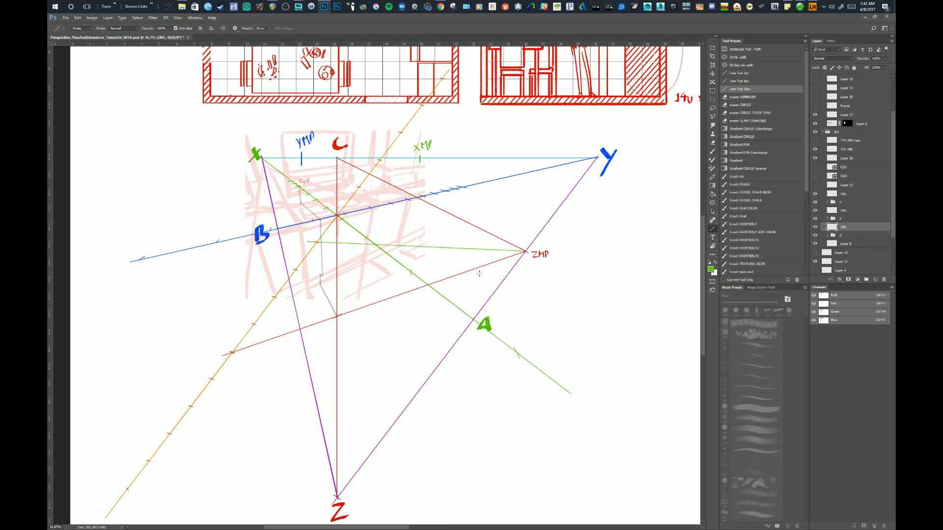
{"action": "key", "text": "ctrl+z"}
{"action": "left_click_drag", "start_coordinate": [525, 252], "coordinate": [314, 241]}
{"action": "scroll", "coordinate": [450, 331], "scroll_direction": "down", "scroll_amount": 1}
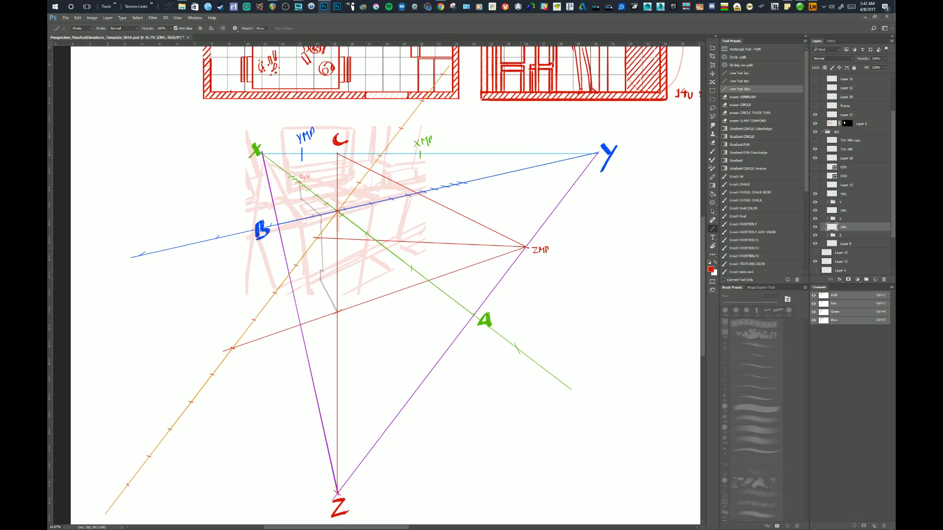
Draw red lines from ZMP through the next three lower ticks of the orange measuring line, crossing the Z axis.
{"action": "left_click_drag", "start_coordinate": [525, 247], "coordinate": [278, 267]}
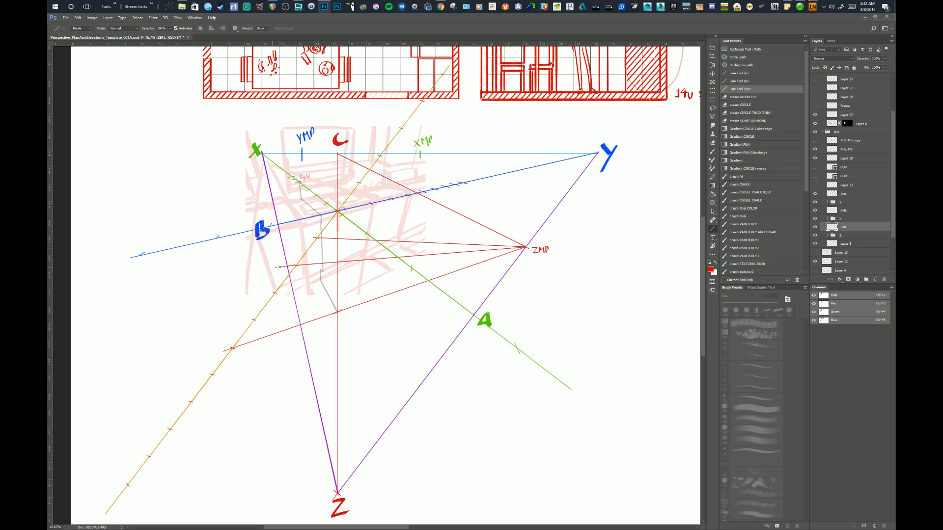
{"action": "left_click_drag", "start_coordinate": [467, 317], "coordinate": [464, 317]}
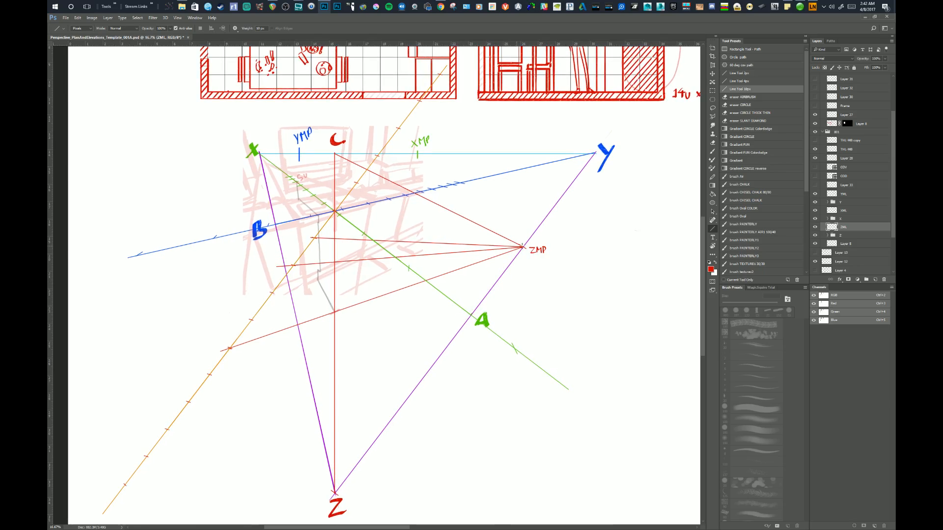
{"action": "left_click_drag", "start_coordinate": [521, 247], "coordinate": [268, 294]}
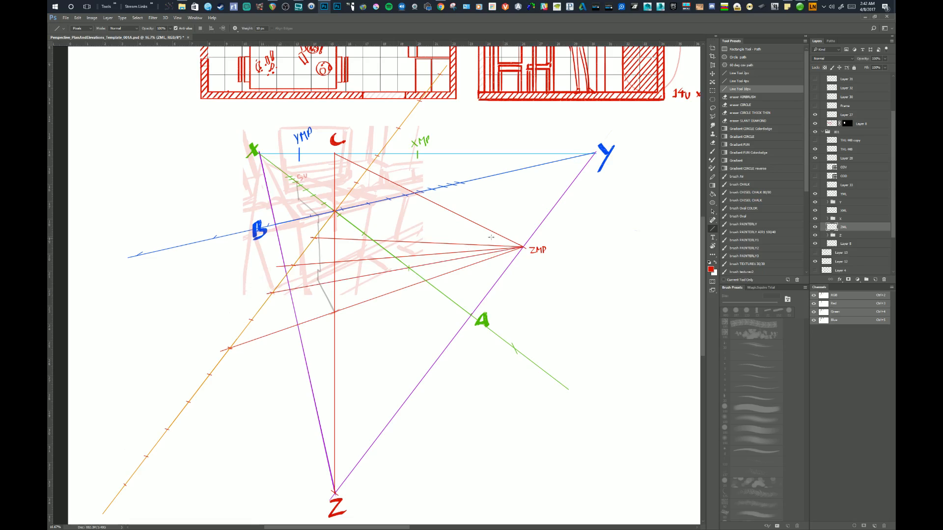
{"action": "left_click_drag", "start_coordinate": [522, 247], "coordinate": [235, 324]}
{"action": "left_click_drag", "start_coordinate": [374, 346], "coordinate": [370, 350]}
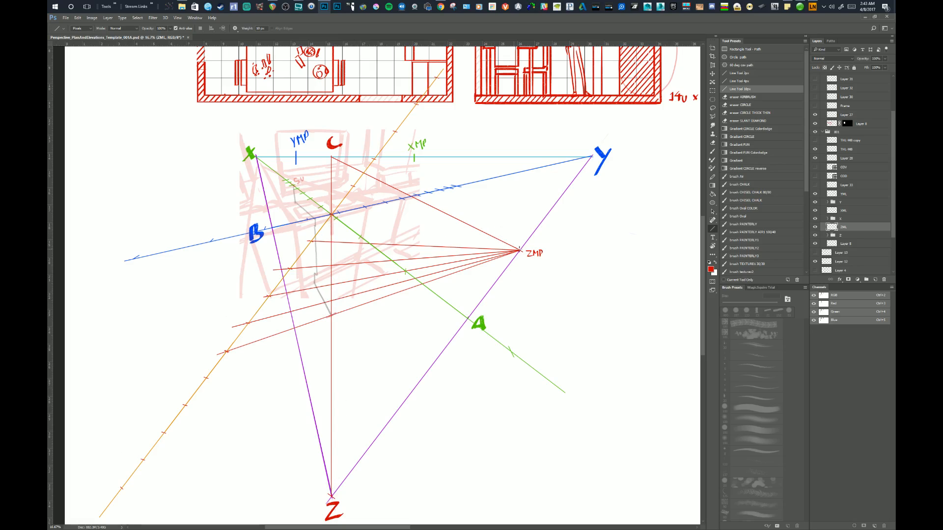
Draw red lines from ZMP through the upper ticks of the orange measuring line, extending them past the Z axis.
{"action": "left_click_drag", "start_coordinate": [519, 251], "coordinate": [323, 174]}
{"action": "left_click_drag", "start_coordinate": [519, 251], "coordinate": [310, 120]}
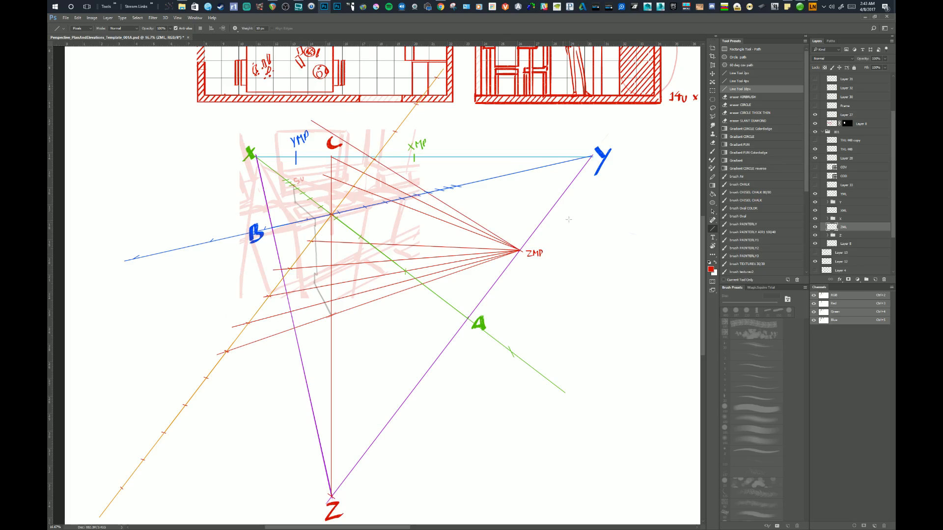
{"action": "key", "text": "ctrl+z"}
{"action": "left_click_drag", "start_coordinate": [519, 251], "coordinate": [323, 127]}
{"action": "left_click_drag", "start_coordinate": [455, 173], "coordinate": [442, 215]}
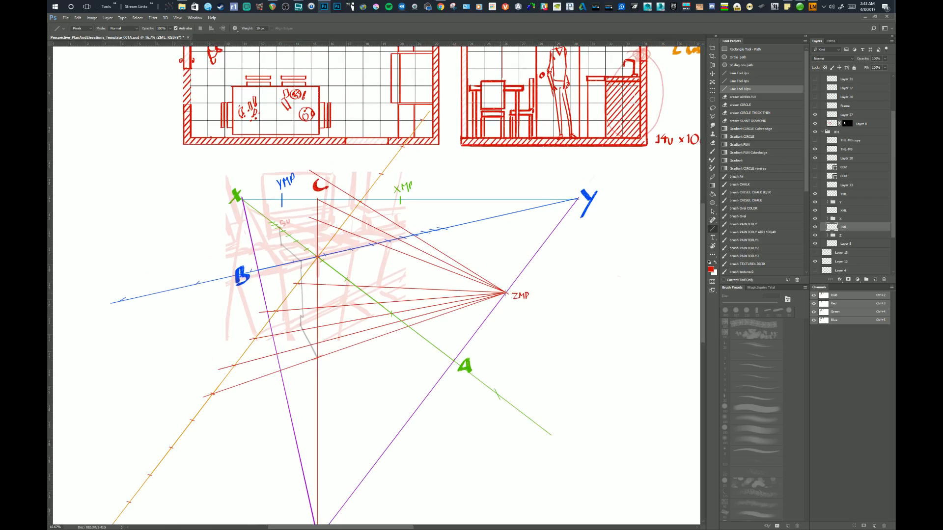
{"action": "left_click_drag", "start_coordinate": [505, 293], "coordinate": [255, 54]}
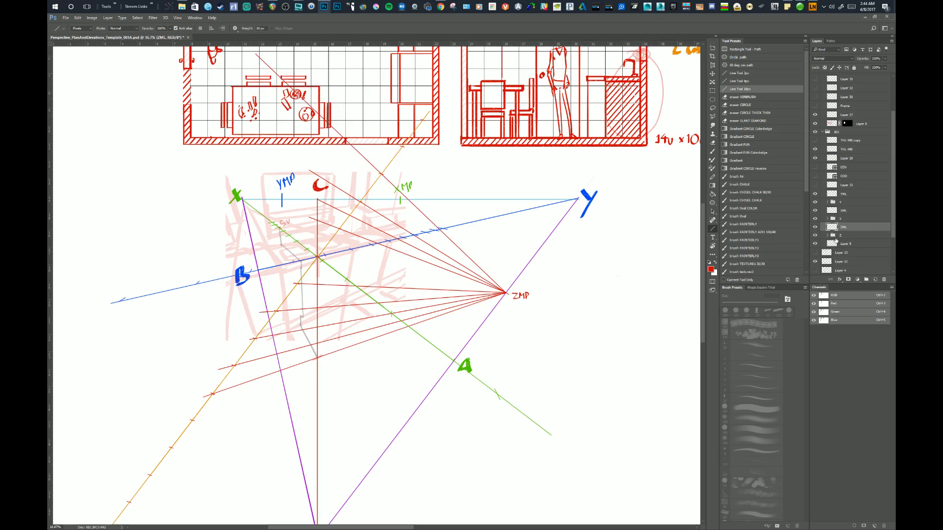
In the Z layer group, extend the vertical red Z axis upward past C into the floor plan.
{"action": "left_click", "coordinate": [827, 236]}
{"action": "left_click", "coordinate": [838, 245]}
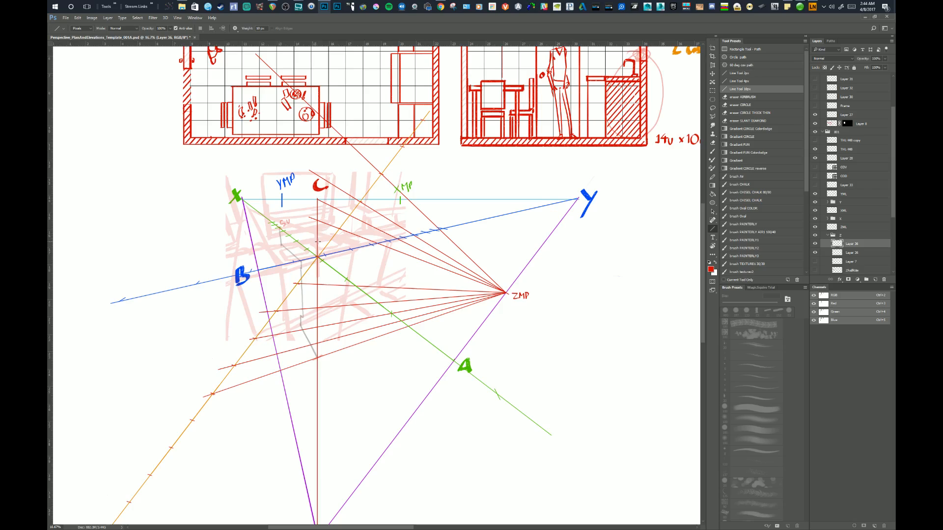
{"action": "left_click_drag", "start_coordinate": [317, 240], "coordinate": [318, 106]}
On the ZML layer, erase the two uppermost red projection lines and all line ends to the left of the Z axis.
{"action": "left_click", "coordinate": [831, 228]}
{"action": "key", "text": "e"}
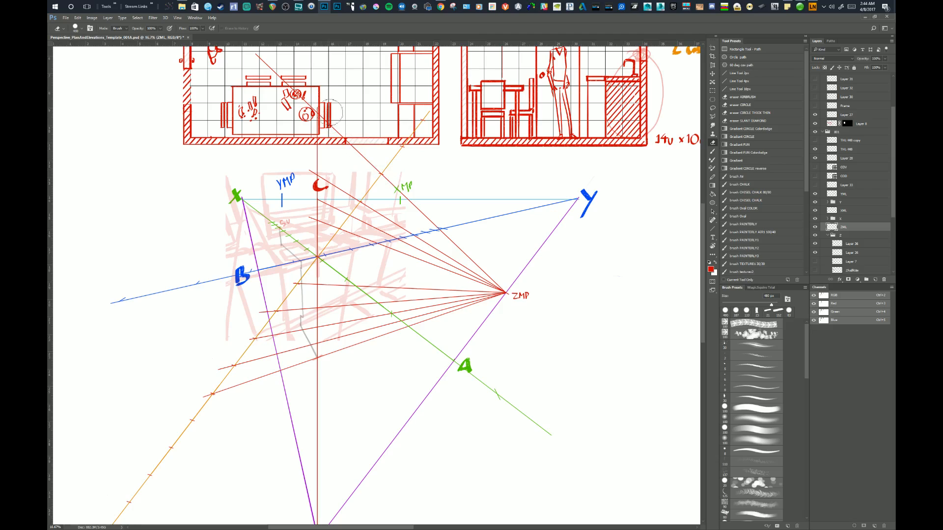
{"action": "left_click_drag", "start_coordinate": [345, 127], "coordinate": [506, 277]}
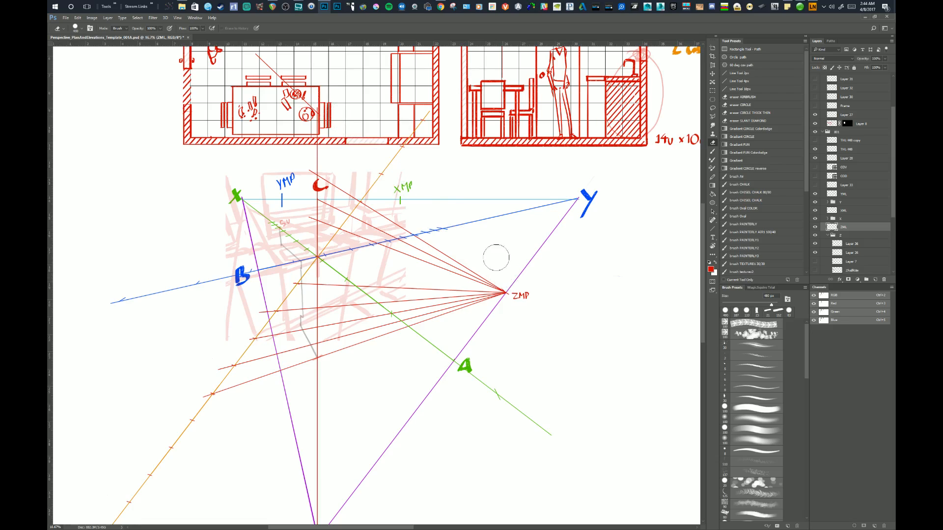
{"action": "left_click_drag", "start_coordinate": [319, 169], "coordinate": [362, 195]}
{"action": "left_click", "coordinate": [301, 172]}
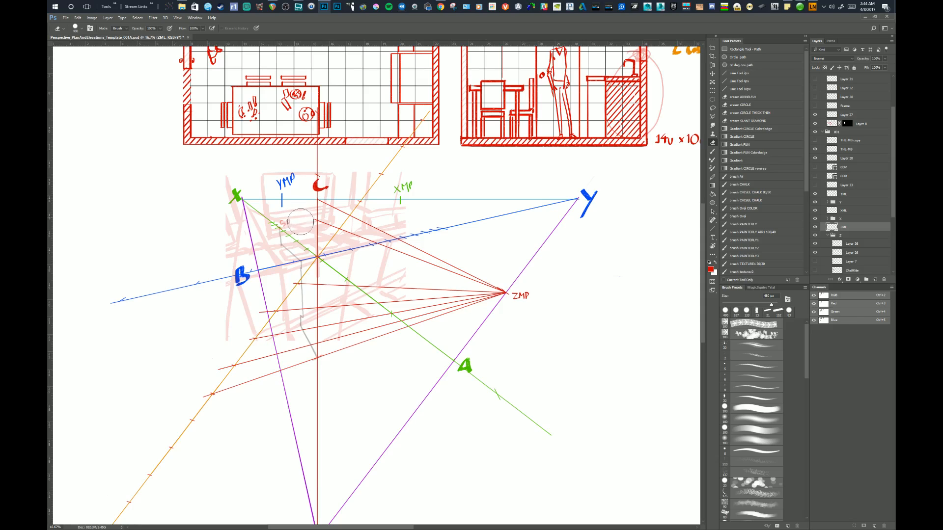
{"action": "mouse_move", "coordinate": [302, 271]}
{"action": "left_mouse_down"}
{"action": "mouse_move", "coordinate": [293, 396]}
{"action": "mouse_move", "coordinate": [285, 281]}
{"action": "mouse_move", "coordinate": [272, 345]}
{"action": "mouse_move", "coordinate": [236, 391]}
{"action": "mouse_move", "coordinate": [260, 319]}
{"action": "mouse_move", "coordinate": [223, 401]}
{"action": "left_mouse_up"}
{"action": "mouse_move", "coordinate": [343, 333]}
{"action": "left_mouse_down"}
{"action": "mouse_move", "coordinate": [332, 361]}
{"action": "mouse_move", "coordinate": [344, 283]}
{"action": "mouse_move", "coordinate": [340, 205]}
{"action": "left_mouse_up"}
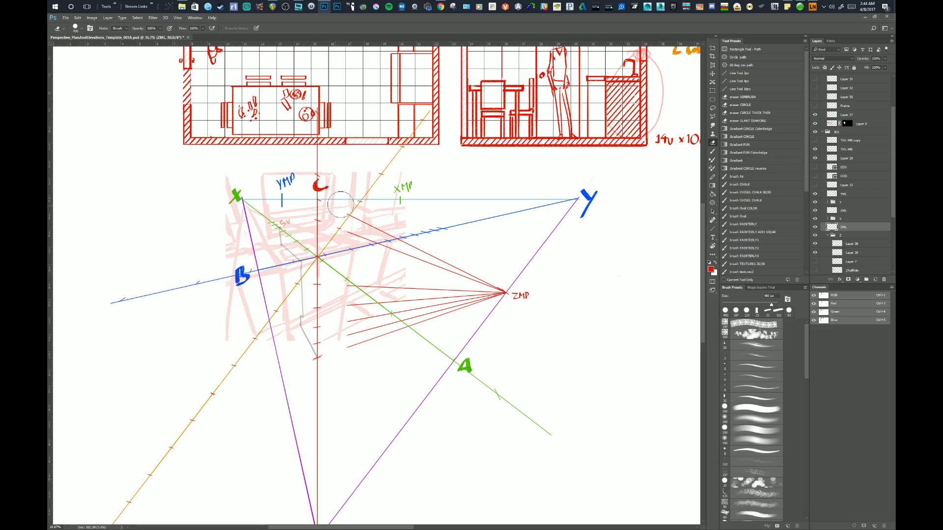
{"action": "key", "text": "ctrl+alt+z"}
{"action": "key", "text": "ctrl+alt+z"}
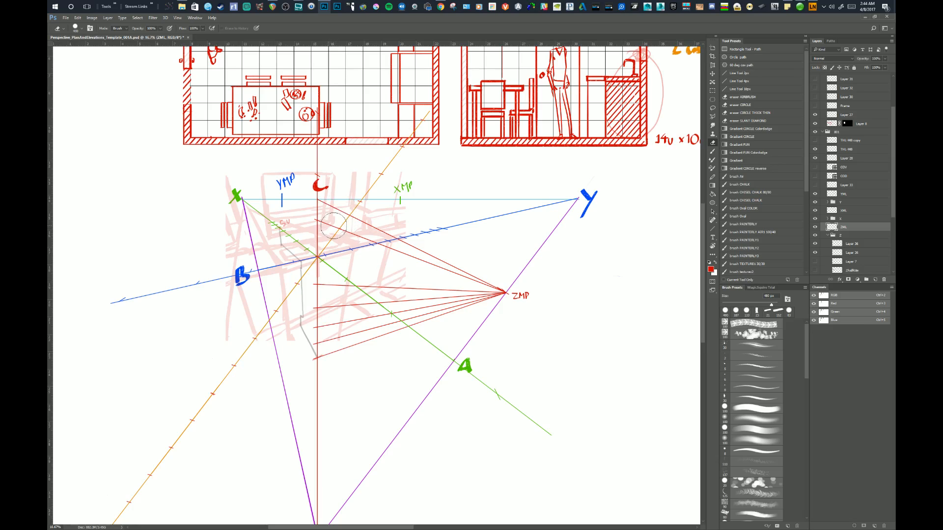
Erase the red projection lines between the Z axis and ZMP, leaving only short ticks on the axis.
{"action": "mouse_move", "coordinate": [334, 226]}
{"action": "left_mouse_down"}
{"action": "mouse_move", "coordinate": [346, 365]}
{"action": "mouse_move", "coordinate": [361, 303]}
{"action": "mouse_move", "coordinate": [338, 236]}
{"action": "mouse_move", "coordinate": [484, 298]}
{"action": "mouse_move", "coordinate": [411, 310]}
{"action": "mouse_move", "coordinate": [368, 333]}
{"action": "mouse_move", "coordinate": [438, 294]}
{"action": "mouse_move", "coordinate": [376, 304]}
{"action": "mouse_move", "coordinate": [372, 289]}
{"action": "mouse_move", "coordinate": [485, 301]}
{"action": "left_mouse_up"}
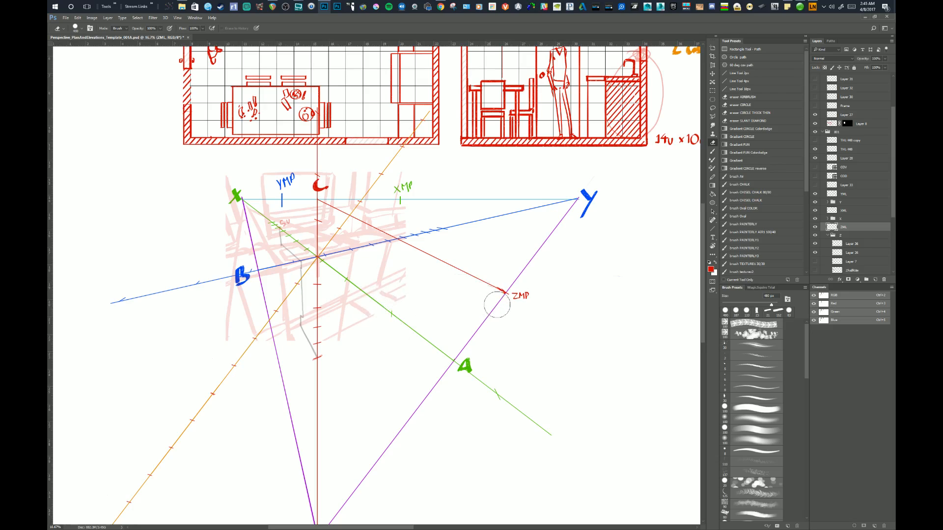
{"action": "left_click_drag", "start_coordinate": [540, 354], "coordinate": [538, 363]}
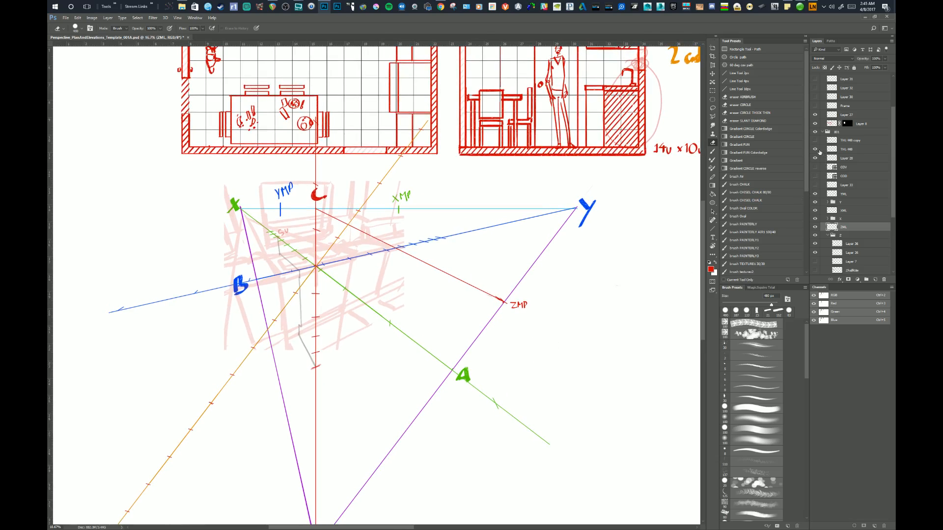
Hide the diagonal orange measuring line and the short green diagonal in the X layer group.
{"action": "left_click", "coordinate": [815, 151]}
{"action": "left_click_drag", "start_coordinate": [547, 346], "coordinate": [542, 350]}
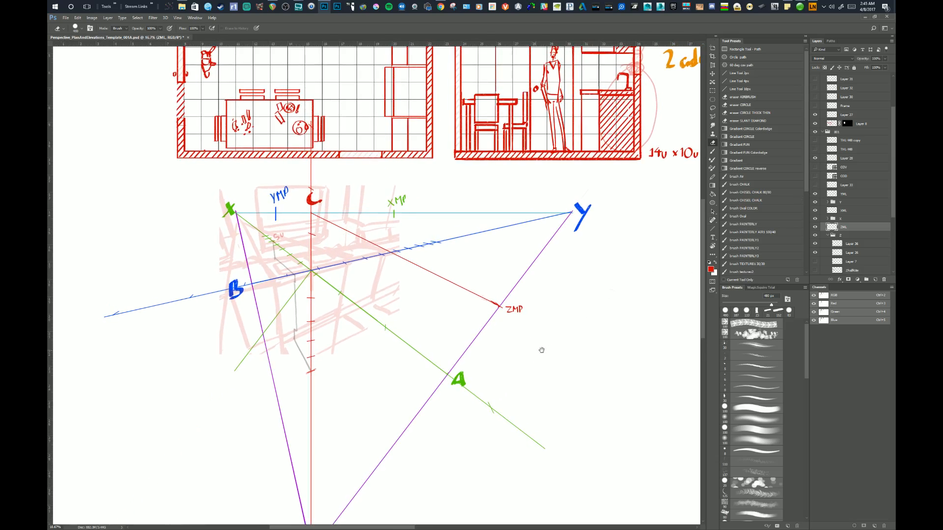
{"action": "left_click", "coordinate": [817, 219]}
{"action": "left_click", "coordinate": [817, 218]}
{"action": "left_click", "coordinate": [827, 219]}
{"action": "scroll", "coordinate": [824, 211], "scroll_direction": "down", "scroll_amount": 2}
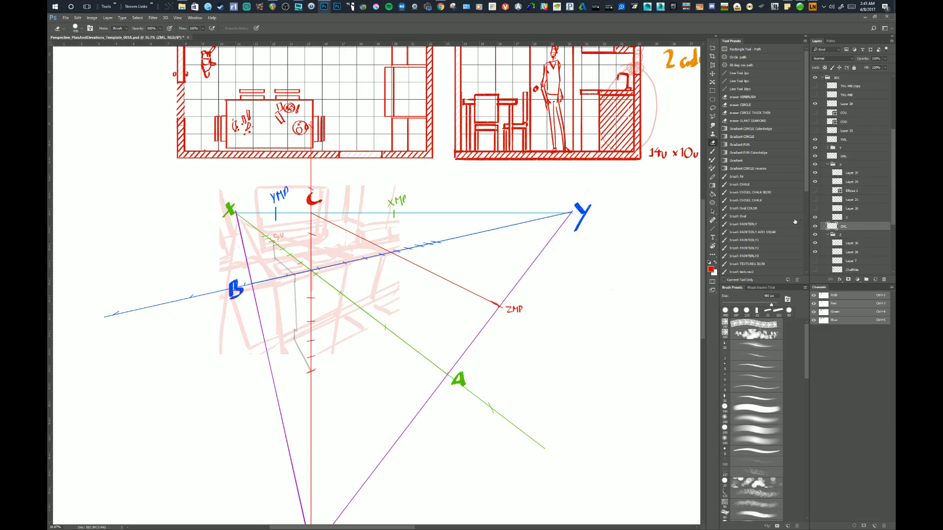
Activate the 10 px line preset and collapse the X and Z layer groups.
{"action": "mouse_move", "coordinate": [562, 324]}
{"action": "left_mouse_down"}
{"action": "mouse_move", "coordinate": [547, 297]}
{"action": "mouse_move", "coordinate": [566, 306]}
{"action": "left_mouse_up"}
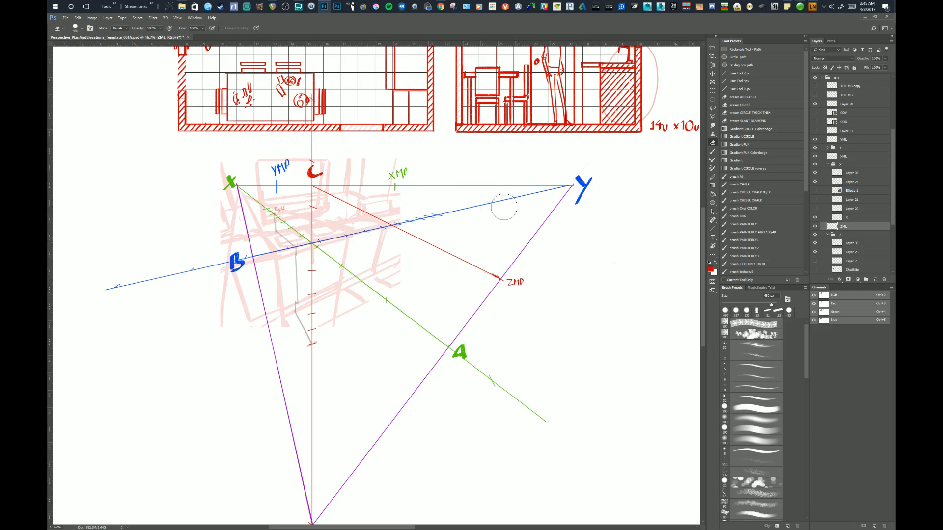
{"action": "left_click_drag", "start_coordinate": [352, 370], "coordinate": [376, 393]}
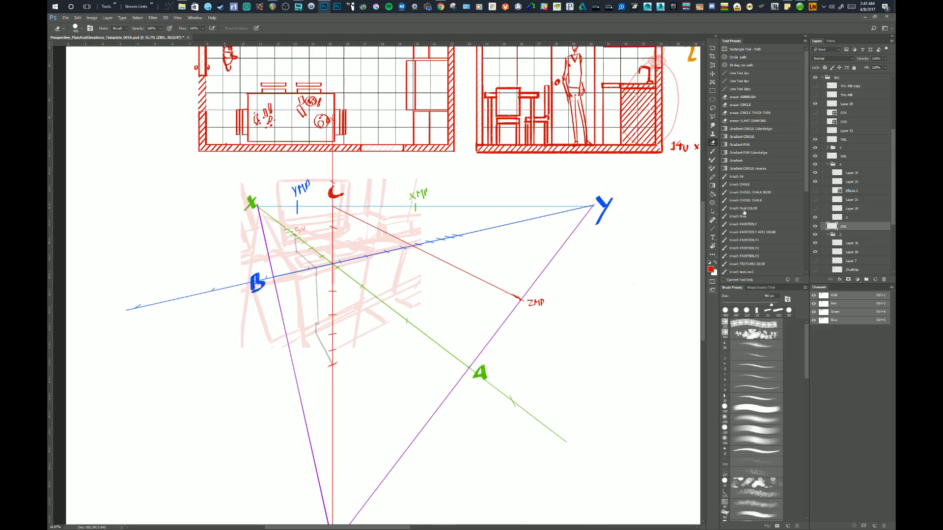
{"action": "left_click", "coordinate": [734, 90]}
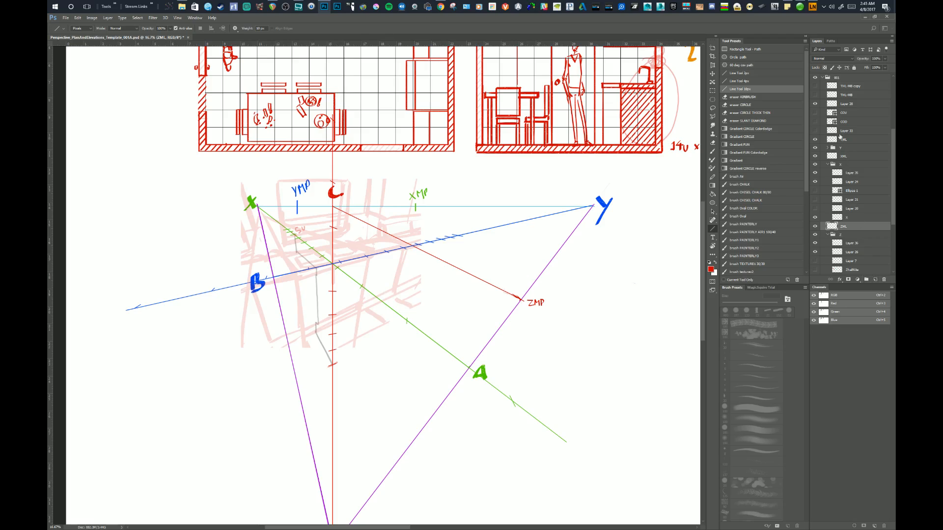
{"action": "left_click", "coordinate": [828, 164]}
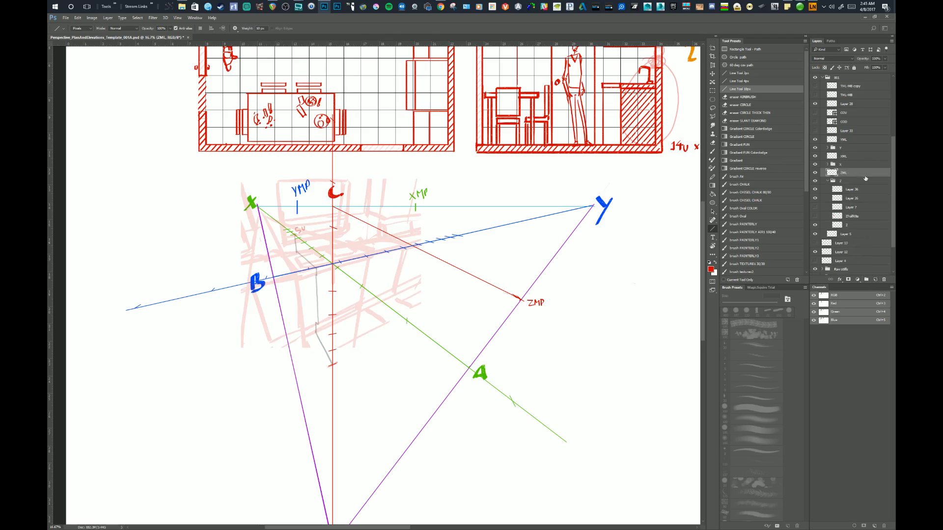
{"action": "left_click", "coordinate": [828, 180]}
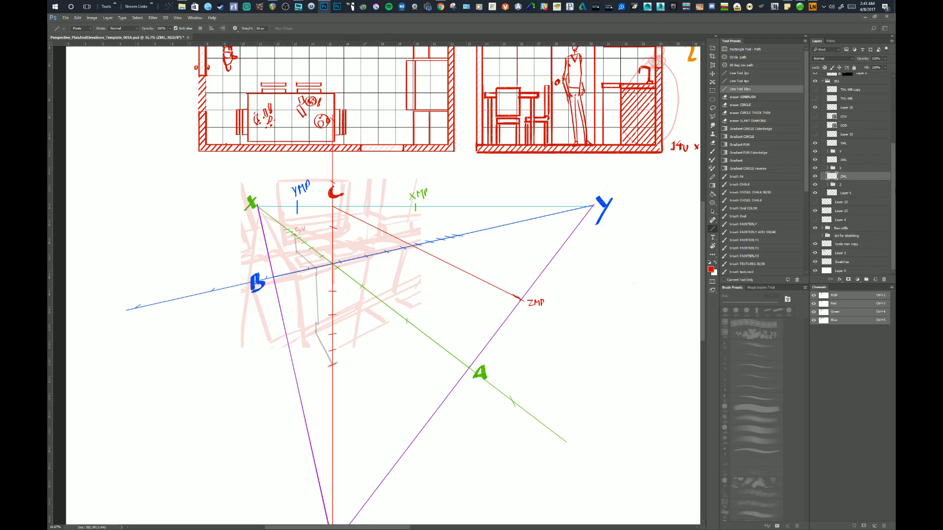
Select Layer 28 and toggle its visibility off and on to check its contents.
{"action": "scroll", "coordinate": [894, 186], "scroll_direction": "up", "scroll_amount": 3}
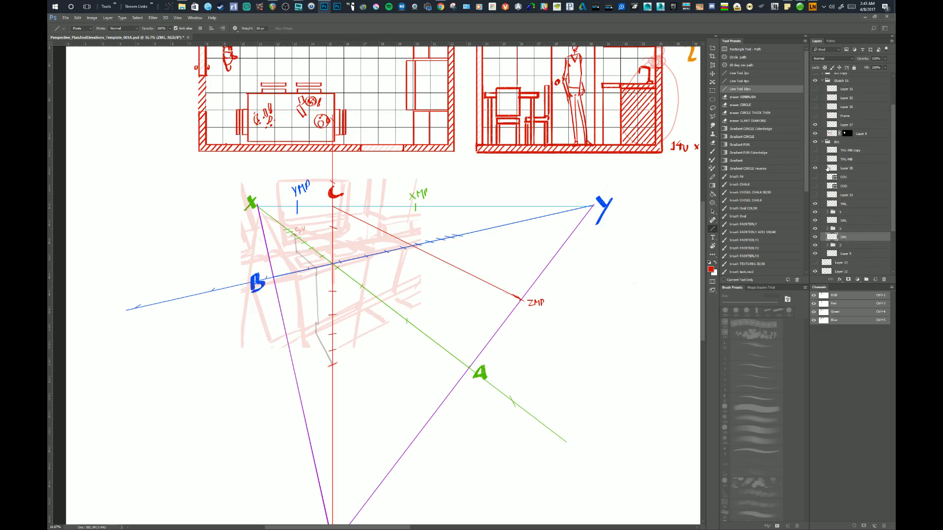
{"action": "left_click", "coordinate": [827, 168]}
{"action": "left_click", "coordinate": [814, 168]}
{"action": "left_click", "coordinate": [815, 169]}
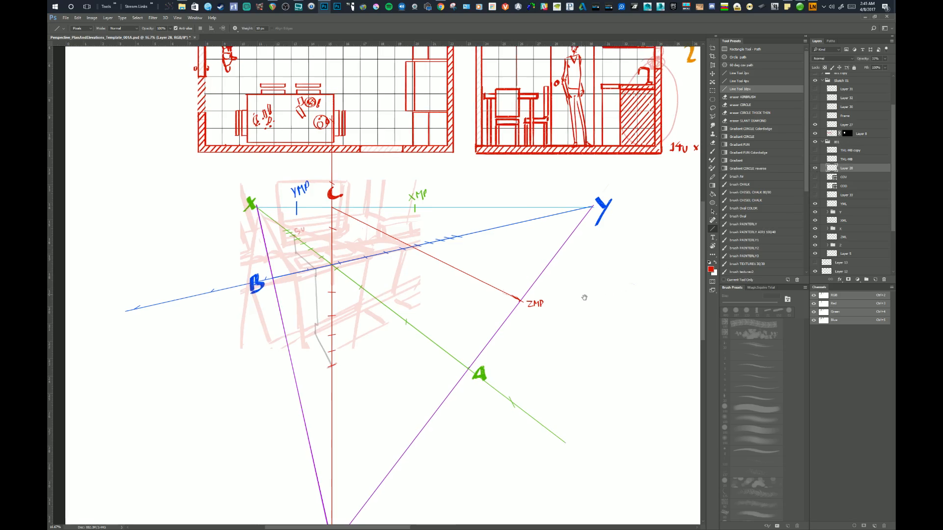
{"action": "left_click_drag", "start_coordinate": [583, 294], "coordinate": [554, 238]}
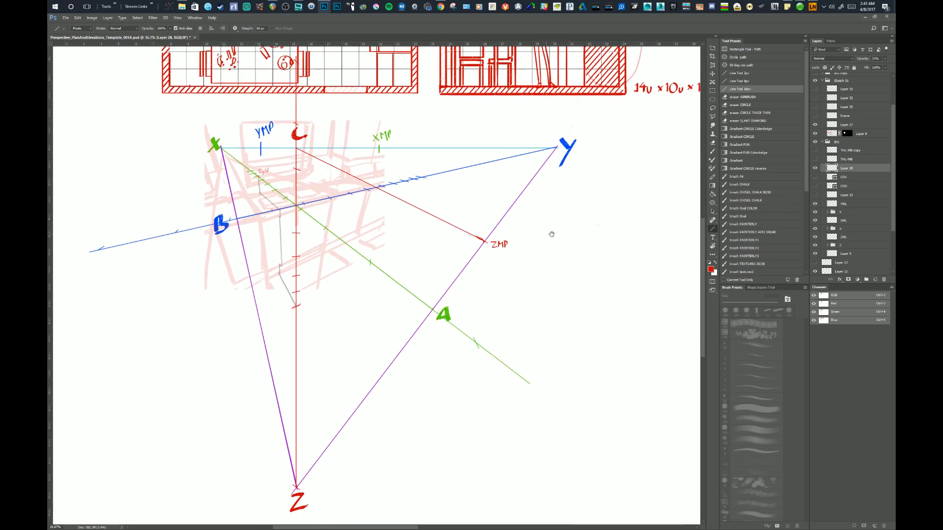